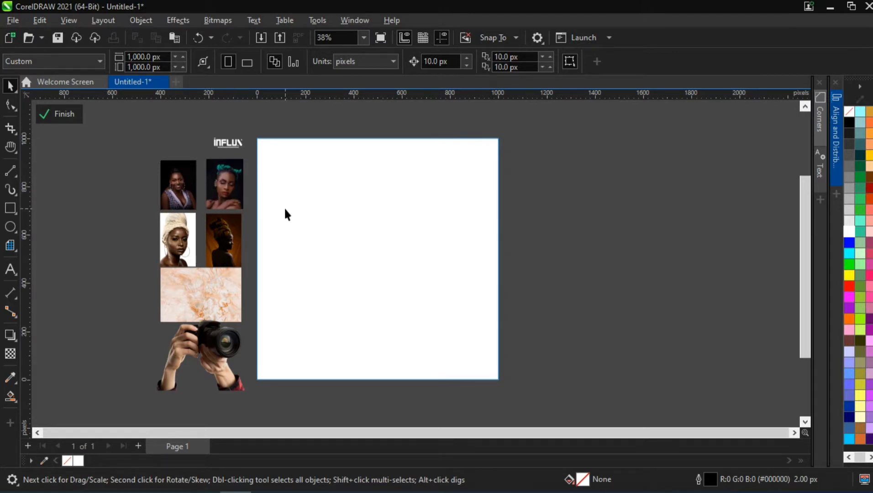
# - Examine the four portrait photos, marble texture, hands-with-camera image and Influx Photography logo placed beside the blank page
pyautogui.scroll(2, 192, 185)
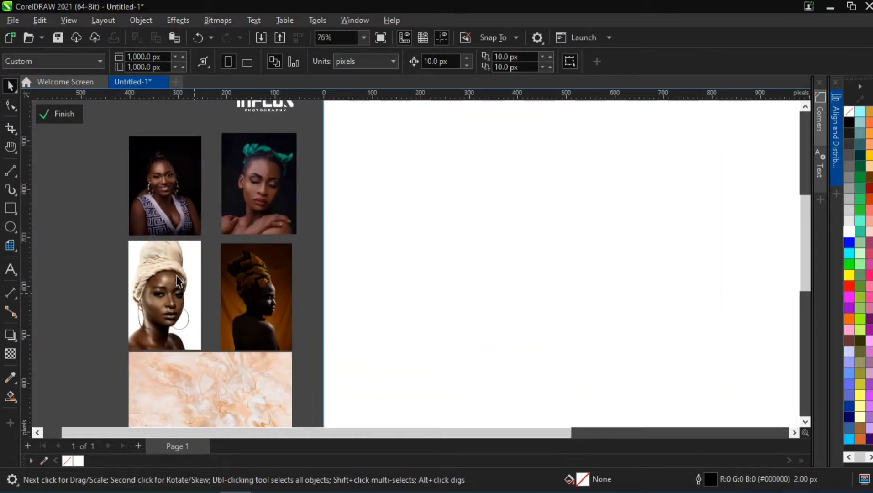
pyautogui.scroll(-1, 222, 380)
pyautogui.scroll(2, 220, 378)
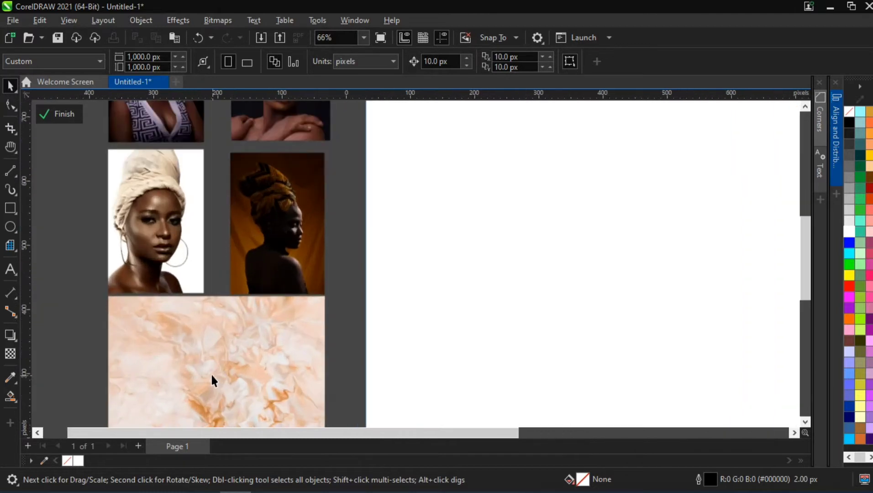
pyautogui.click(204, 321)
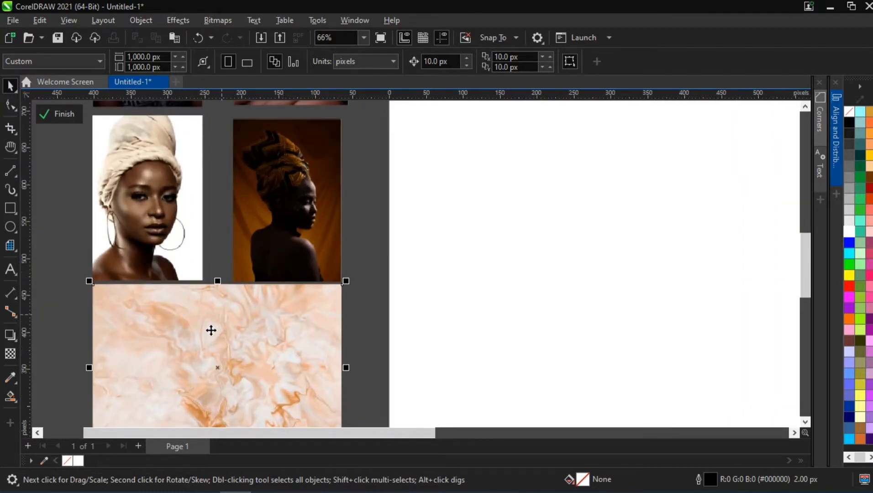
pyautogui.scroll(-3, 195, 340)
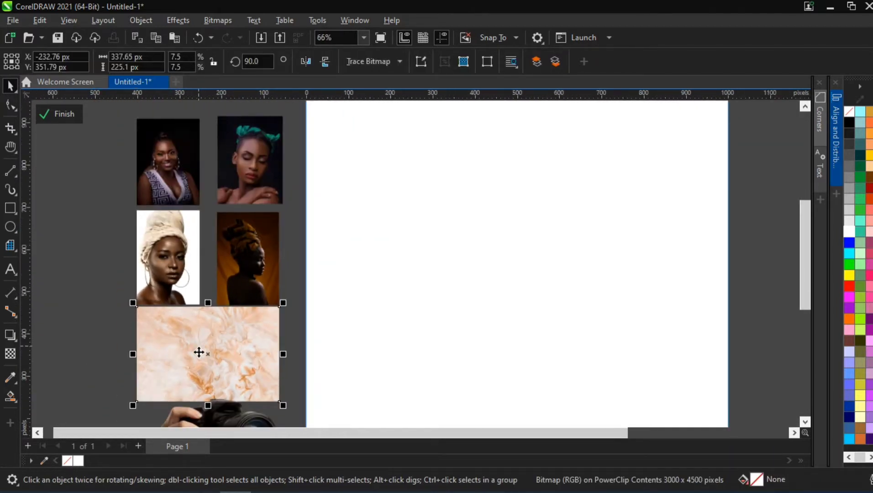
pyautogui.scroll(2, 199, 352)
pyautogui.scroll(-4, 227, 303)
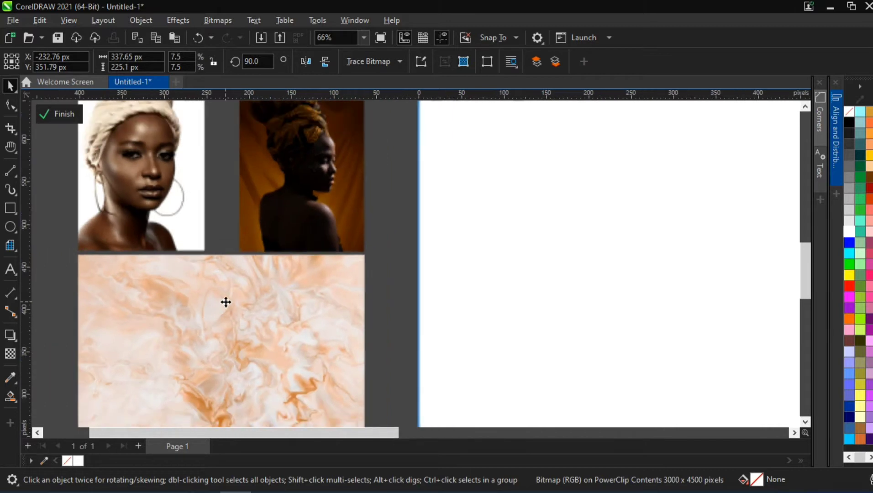
pyautogui.scroll(-3, 241, 394)
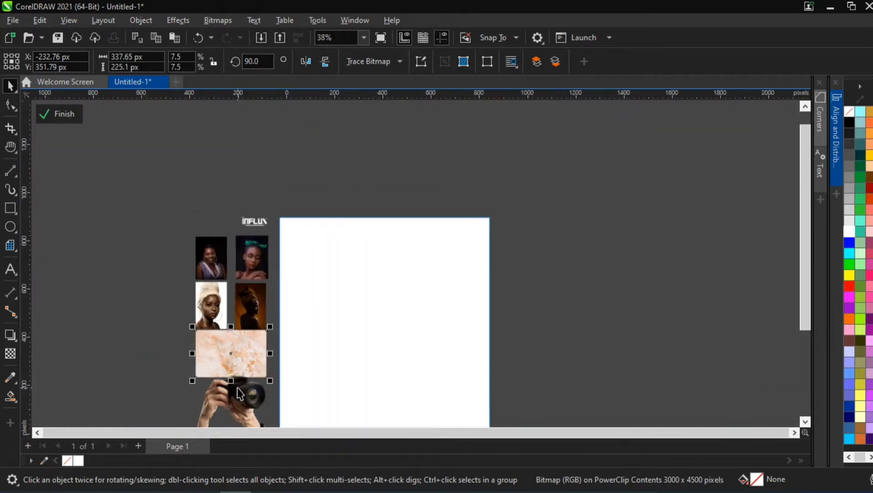
pyautogui.press('h')
pyautogui.moveTo(238, 396); pyautogui.dragTo(245, 331)
pyautogui.scroll(3, 245, 331)
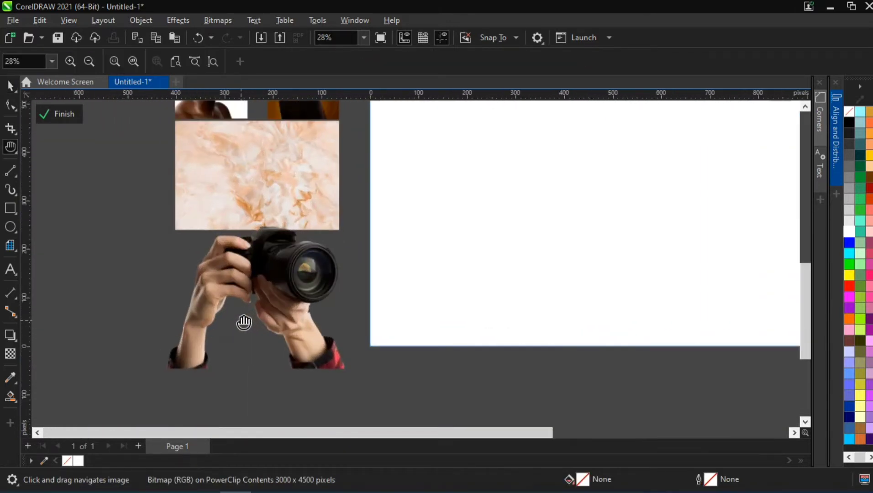
pyautogui.scroll(-3, 289, 271)
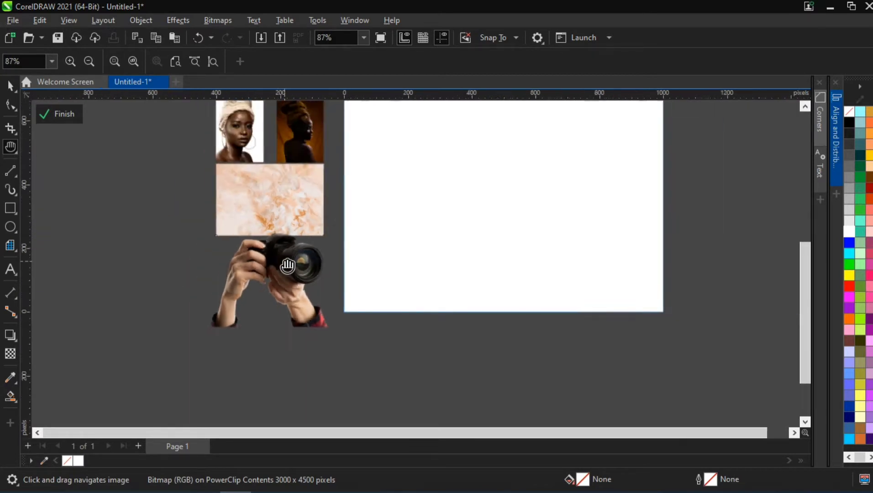
pyautogui.moveTo(296, 116); pyautogui.dragTo(276, 212)
pyautogui.scroll(3, 276, 213)
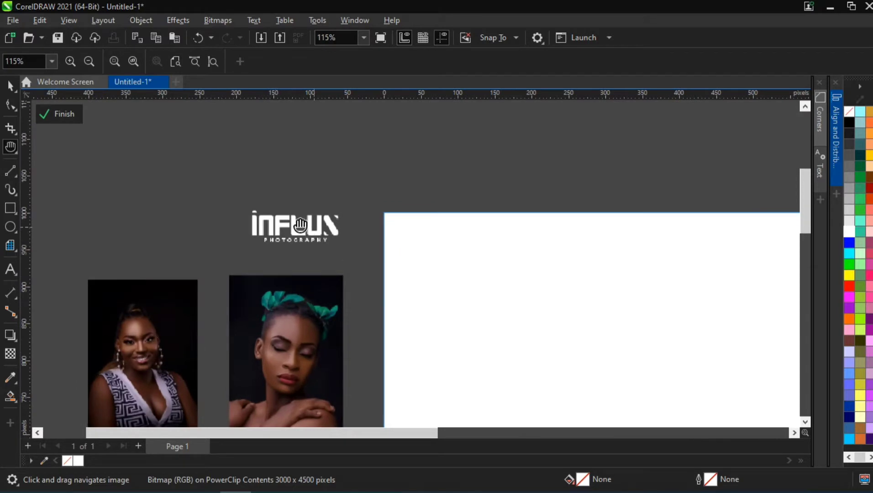
pyautogui.scroll(-3, 309, 251)
pyautogui.scroll(-1, 303, 269)
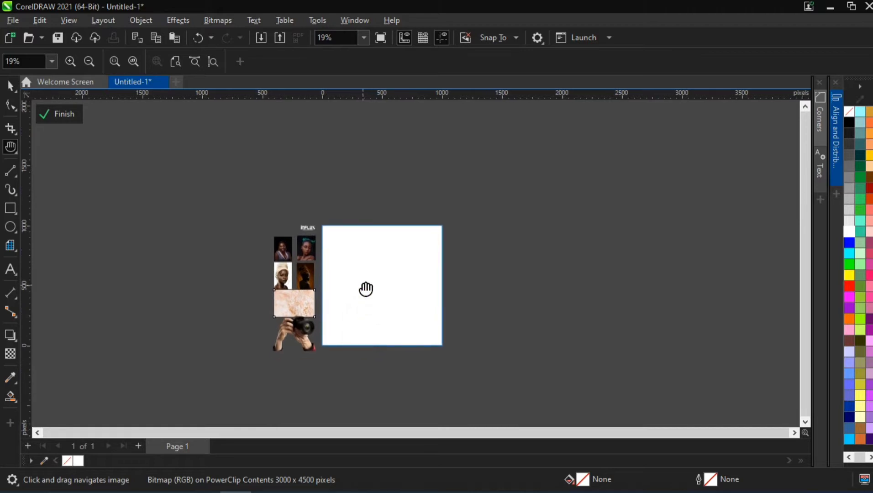
pyautogui.scroll(2, 369, 310)
pyautogui.moveTo(359, 304); pyautogui.dragTo(334, 292)
pyautogui.press('space')
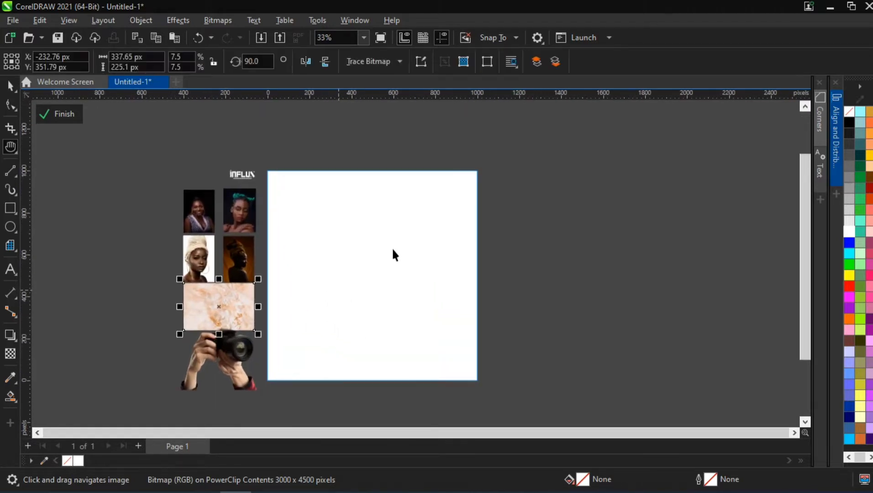
pyautogui.click(135, 165)
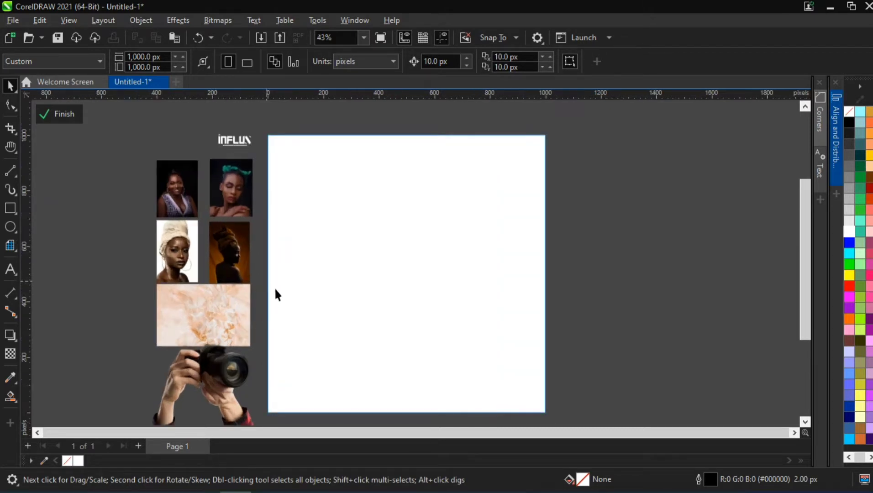
# - Add the headline text "Take that shot with us today!" on three lines in the upper part of the page
pyautogui.moveTo(274, 287); pyautogui.dragTo(322, 266)
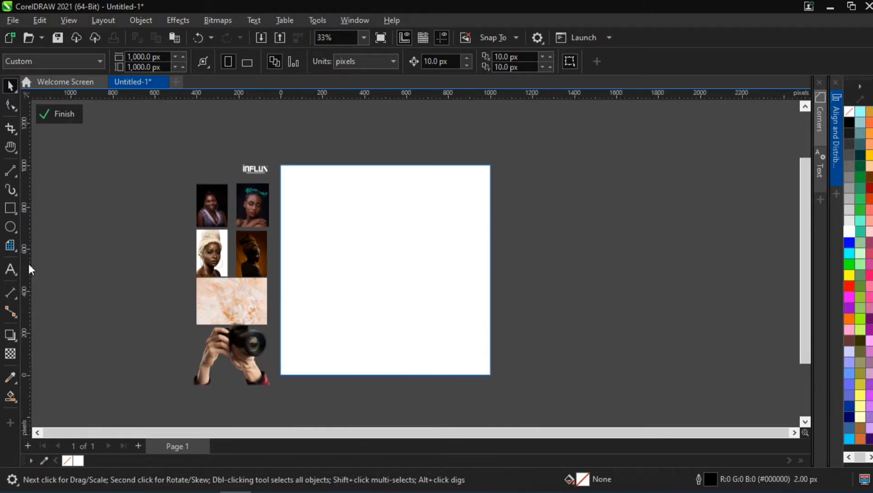
pyautogui.click(9, 273)
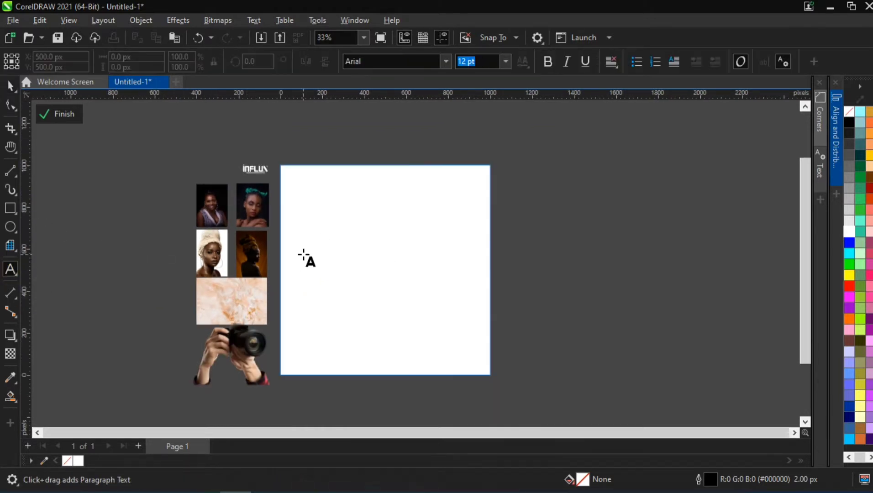
pyautogui.scroll(2, 304, 257)
pyautogui.click(304, 190)
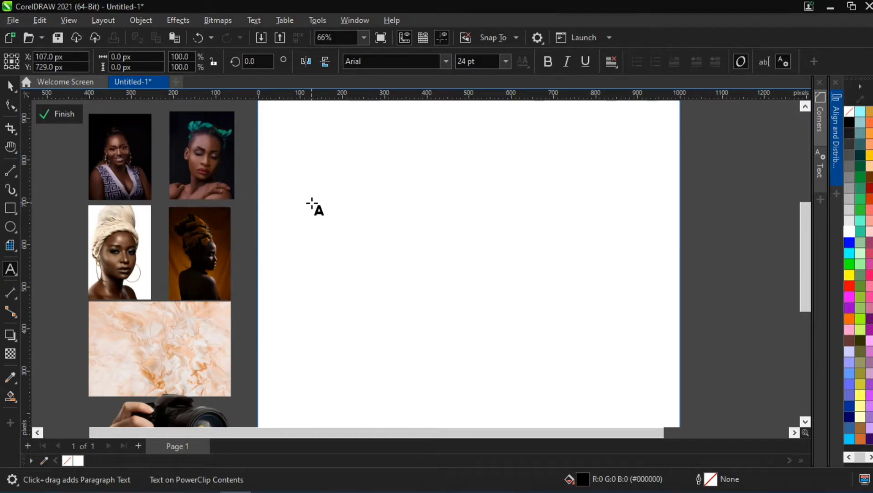
pyautogui.write('Ta')
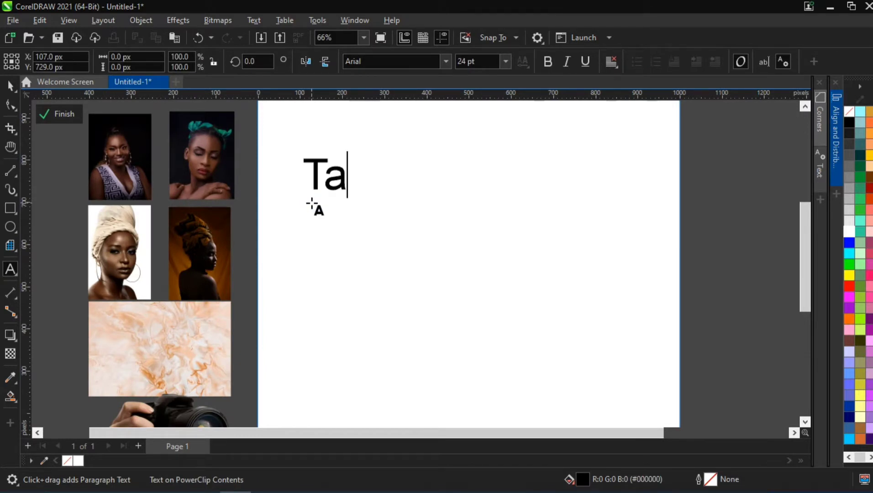
pyautogui.write('ke that')
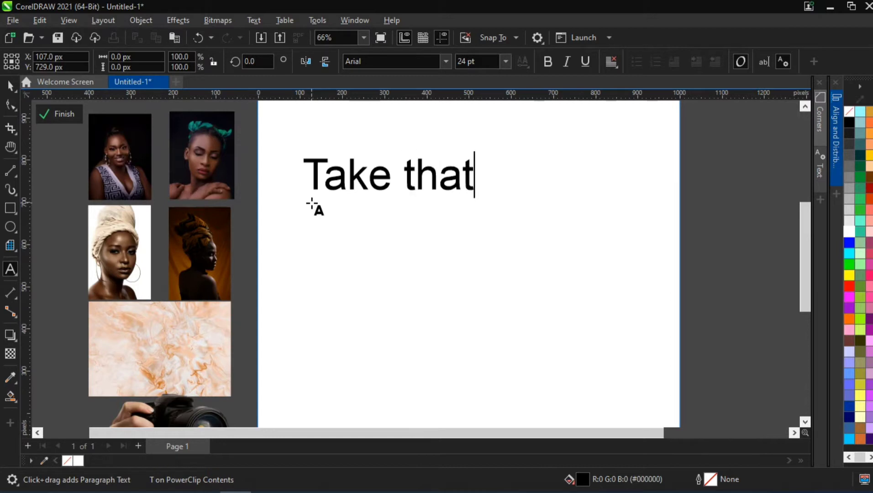
pyautogui.press('Return')
pyautogui.write('shot')
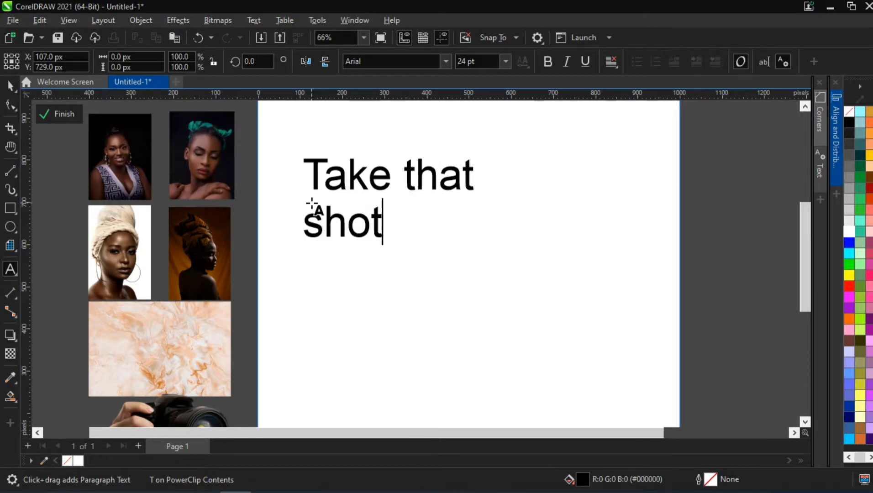
pyautogui.write(' with ')
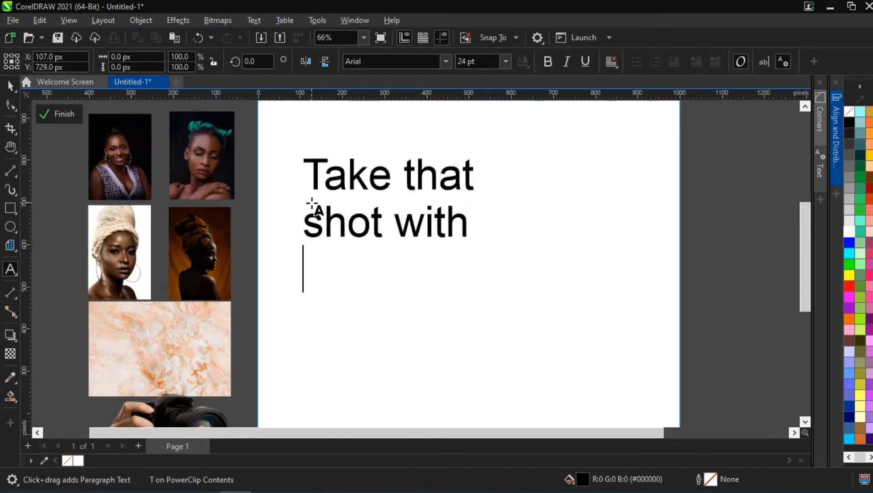
pyautogui.write('us today')
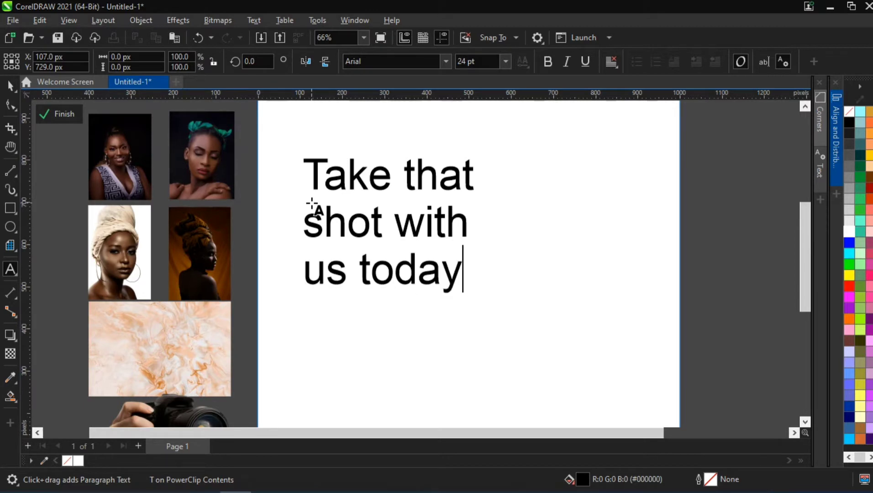
pyautogui.write('!')
pyautogui.press('Escape')
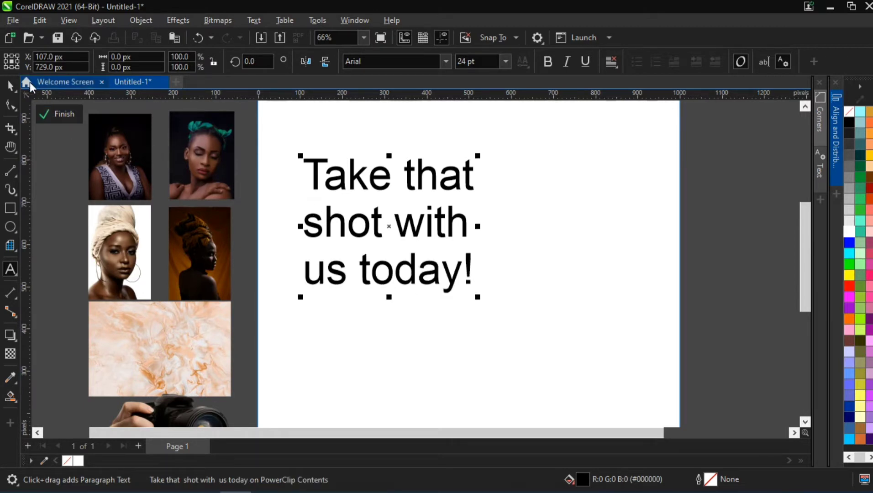
# - Set the headline's font to MTN Brighter Sans ExtraBold
pyautogui.click(10, 85)
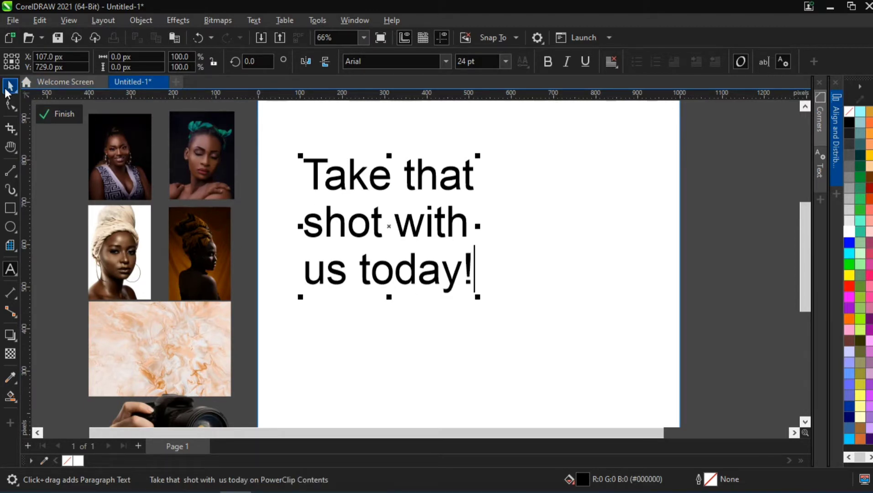
pyautogui.click(446, 60)
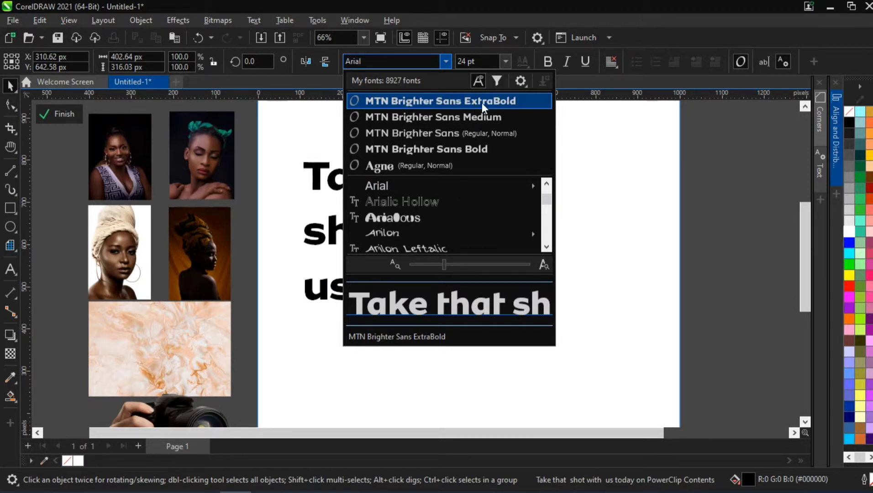
pyautogui.click(498, 102)
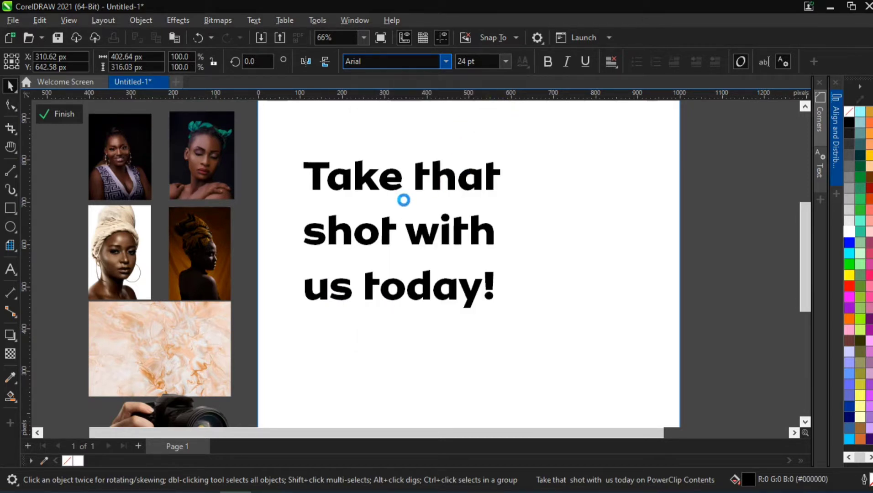
# - Tighten the line spacing of the three-line headline with the Shape tool
pyautogui.click(10, 105)
pyautogui.moveTo(301, 312); pyautogui.dragTo(297, 257)
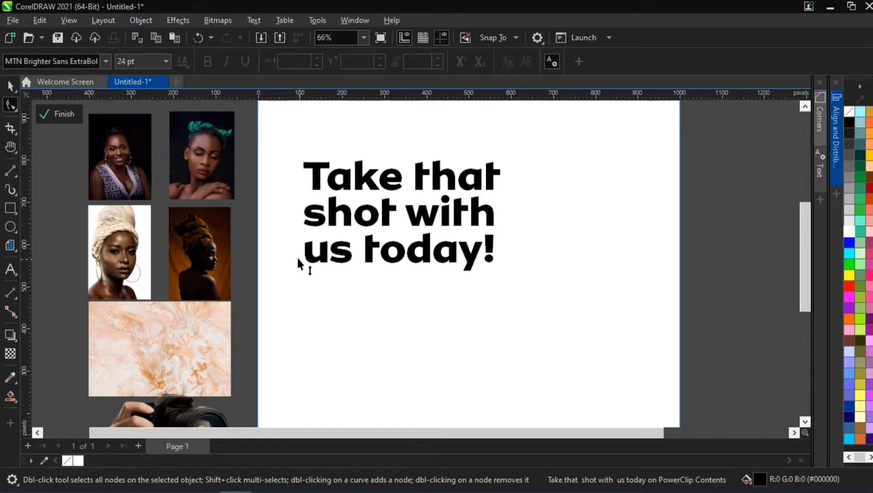
pyautogui.click(10, 86)
pyautogui.click(46, 187)
pyautogui.click(320, 211)
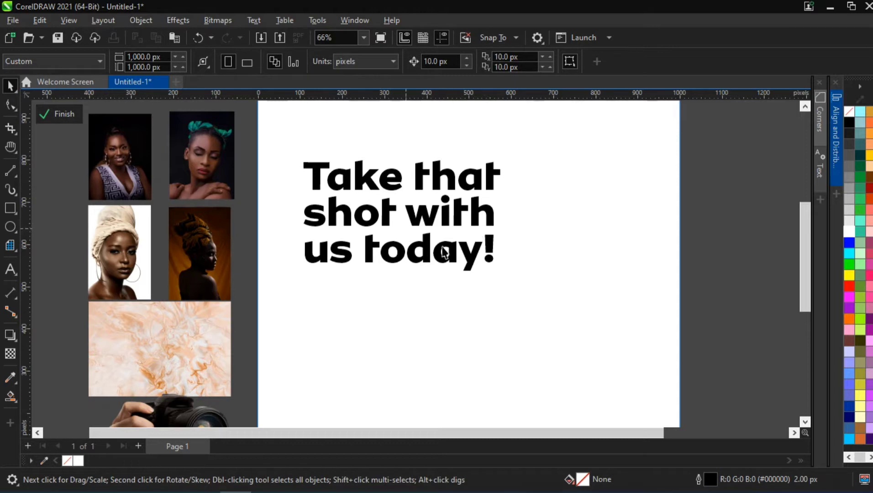
# - Scale the headline down proportionally to 90%, about 21.6 pt
pyautogui.scroll(-3, 445, 249)
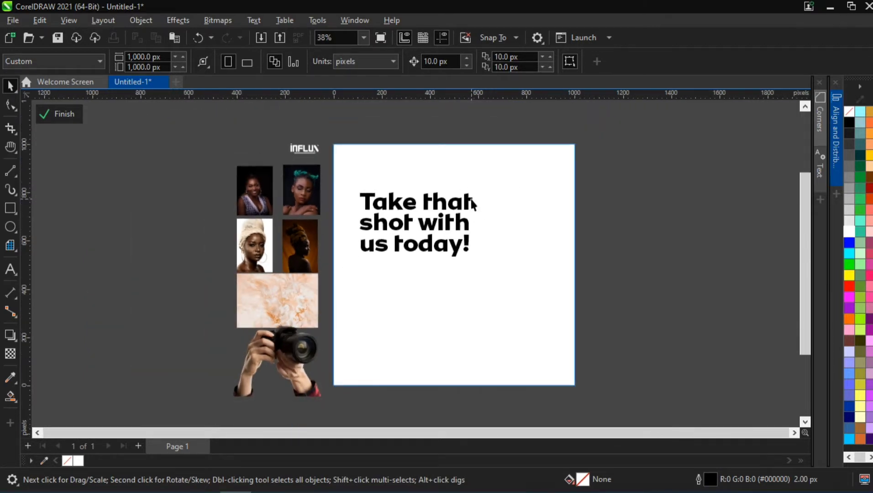
pyautogui.click(471, 199)
pyautogui.moveTo(474, 189); pyautogui.dragTo(465, 187)
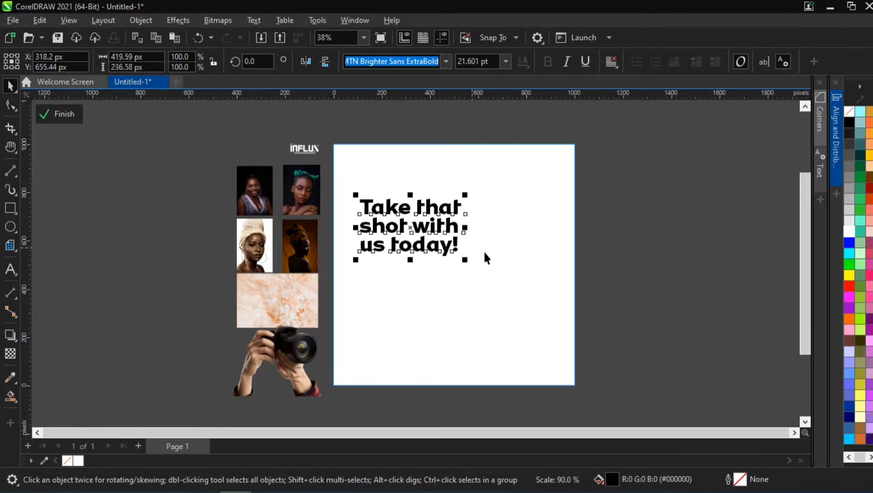
# - Duplicate the headline directly below the original and scale the copy down to about 11.3 pt
pyautogui.scroll(1, 486, 247)
pyautogui.scroll(1, 313, 341)
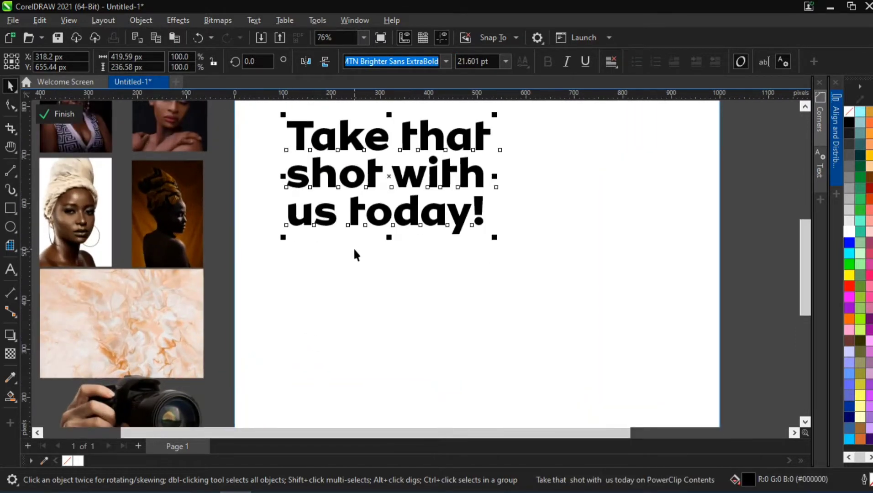
pyautogui.moveTo(347, 133); pyautogui.dragTo(367, 274)
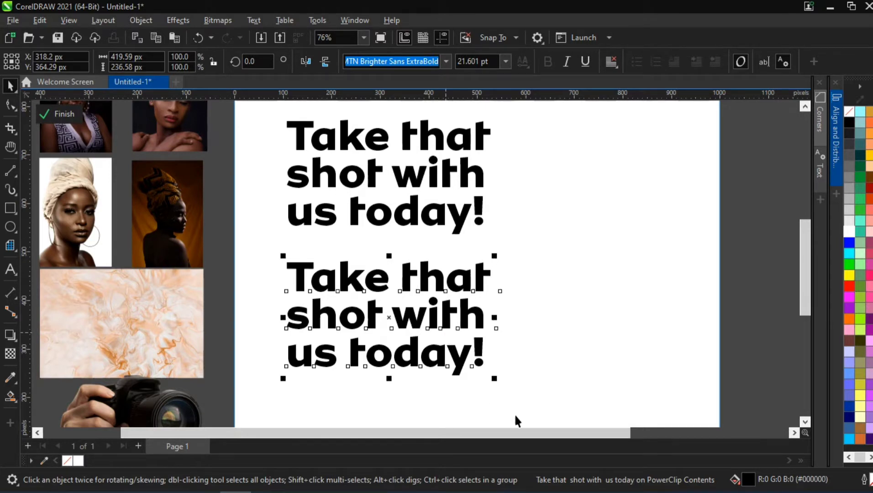
pyautogui.moveTo(498, 379); pyautogui.dragTo(412, 322)
# - Replace the text of the smaller headline copy with "Services:" and start a new line below it
pyautogui.scroll(2, 292, 274)
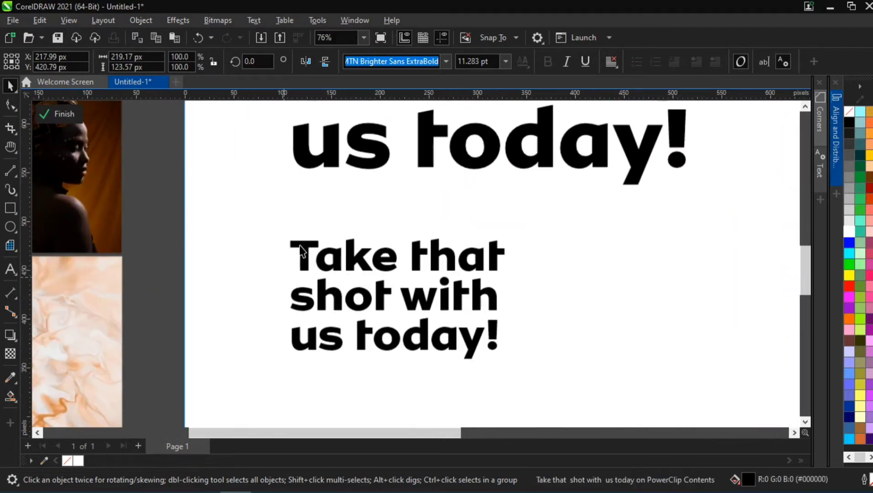
pyautogui.click(300, 244)
pyautogui.doubleClick(301, 252)
pyautogui.hotkey('ctrl', 'a')
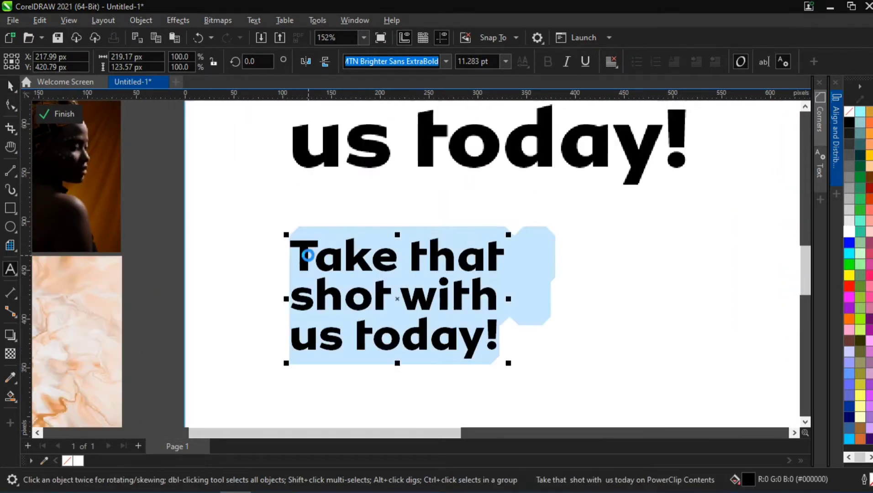
pyautogui.write('Services')
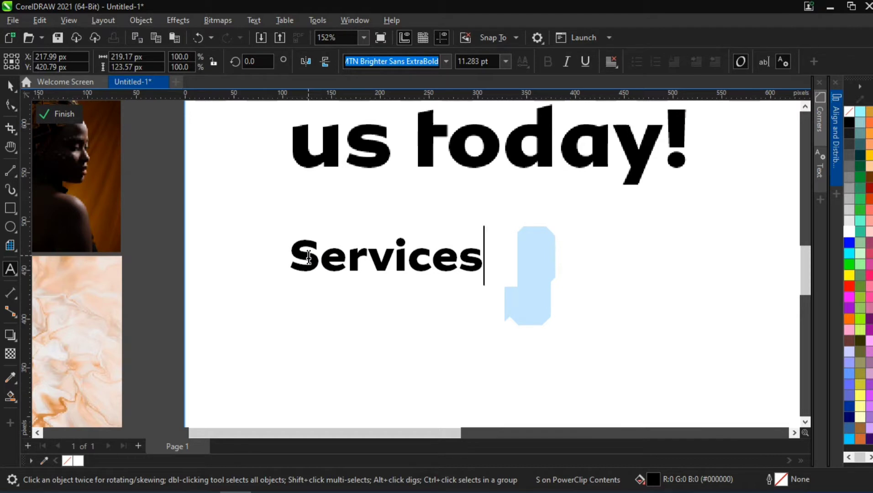
pyautogui.write("'")
pyautogui.press('BackSpace')
pyautogui.write(';')
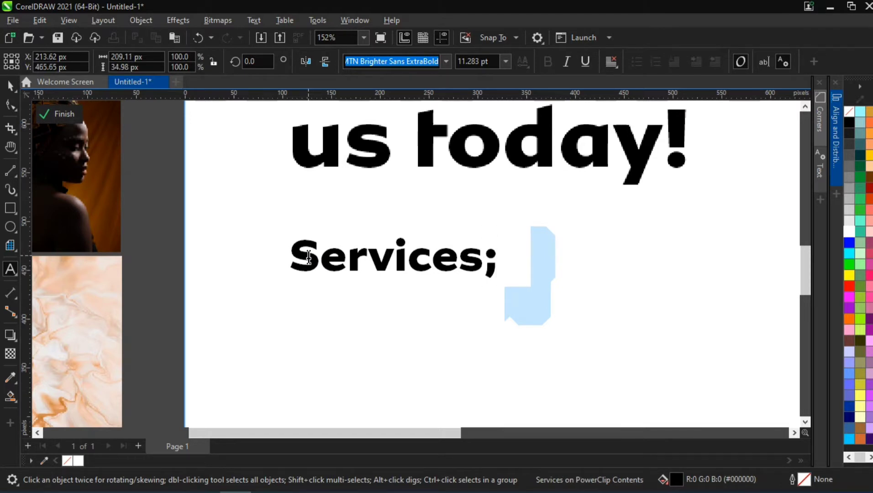
pyautogui.press('BackSpace')
pyautogui.write(':')
pyautogui.press('Return')
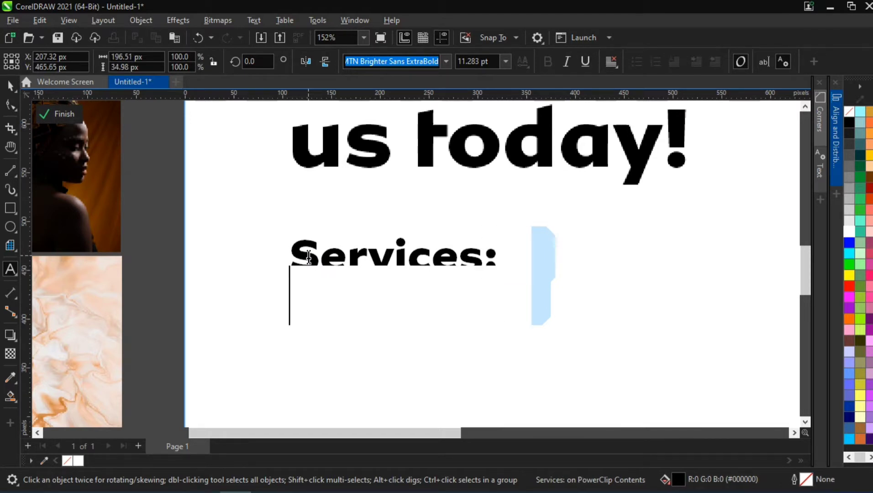
# - Enter "Drone Shoots, Birthday" and "Shoots," as two lines below "Services:", correcting the spelling of "Birthday"
pyautogui.write('Dro')
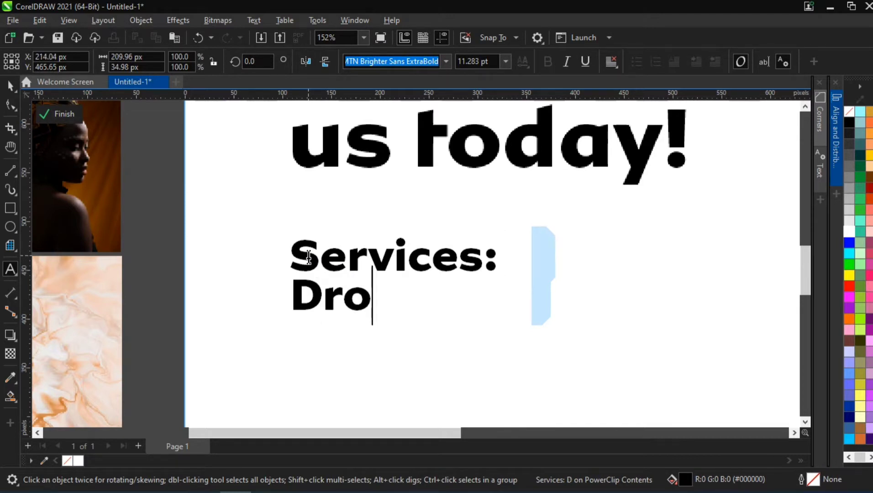
pyautogui.write('ne S')
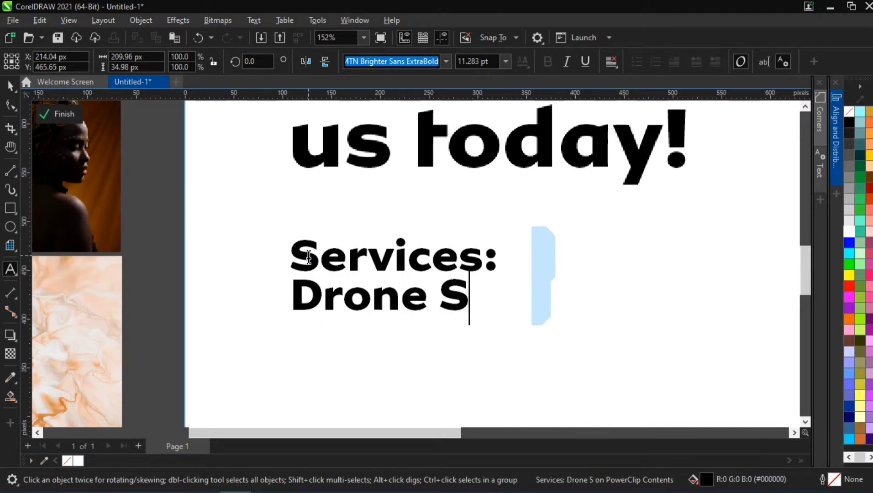
pyautogui.write('hoots, Bithda')
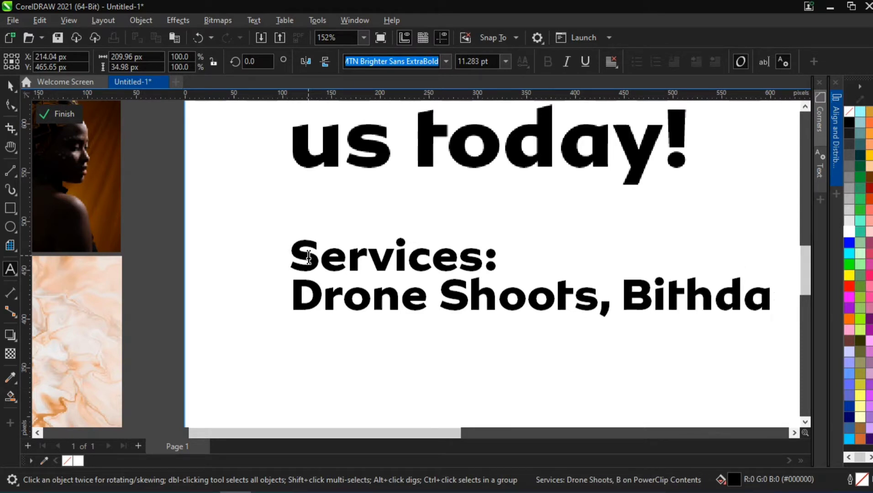
pyautogui.write('y')
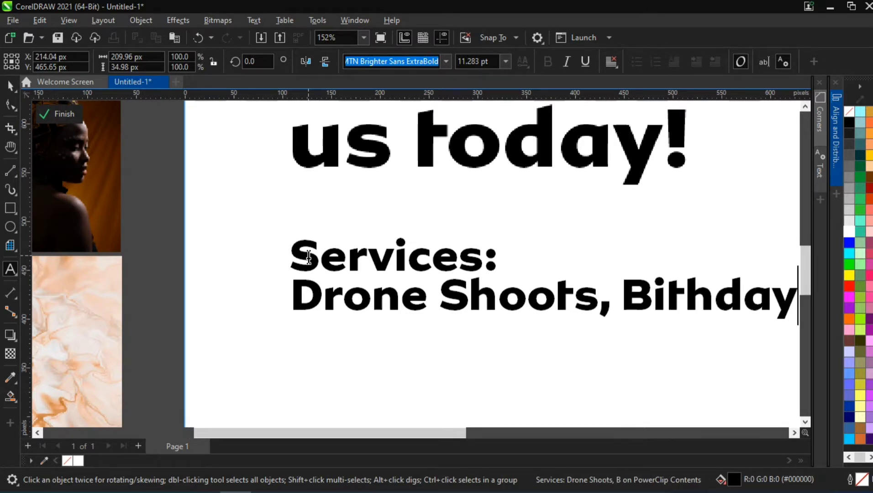
pyautogui.press('Return')
pyautogui.write('Shoot')
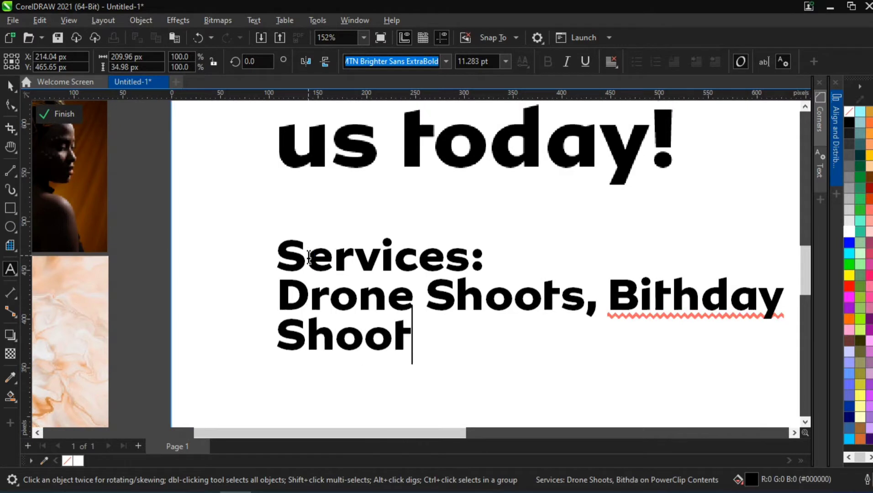
pyautogui.write('s,')
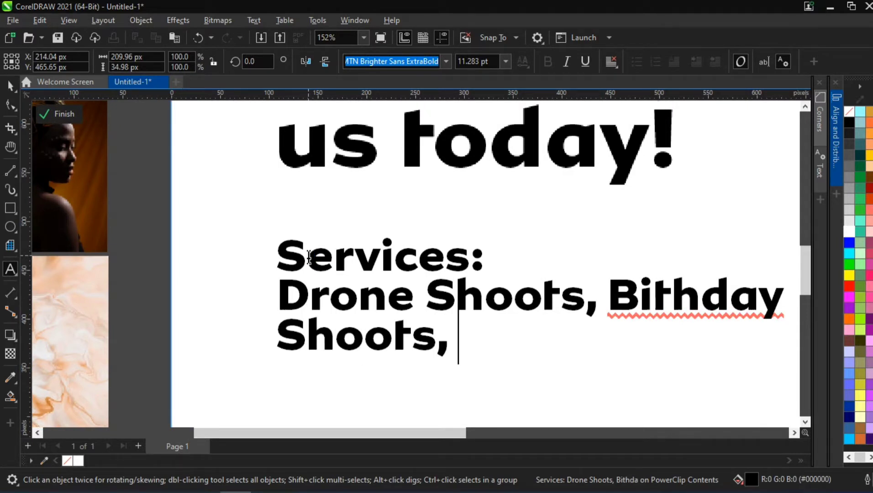
pyautogui.click(654, 301)
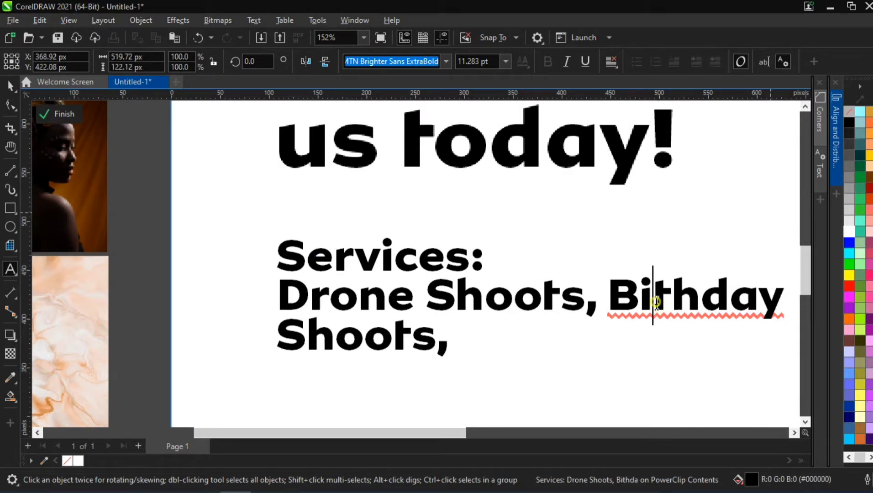
pyautogui.write('rthday Shoots, ')
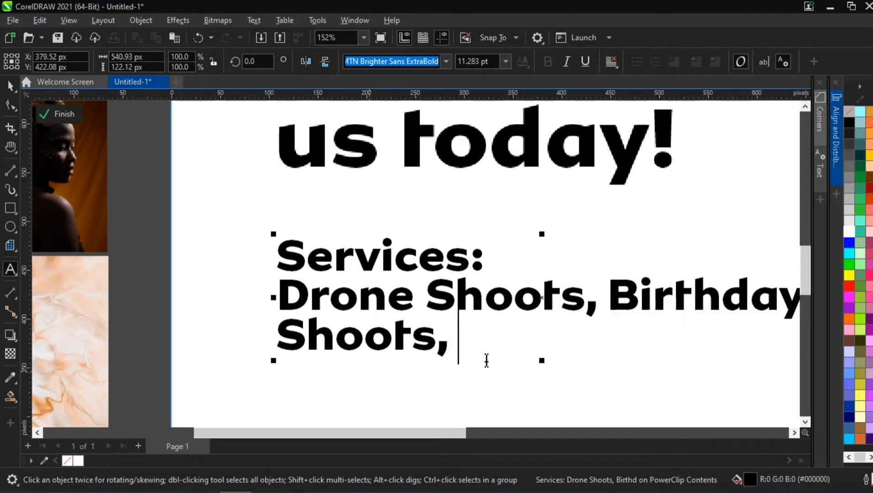
# - Continue the services list with "Party Shoots," and a new line reading "Wedding Shoots,"
pyautogui.write('Party')
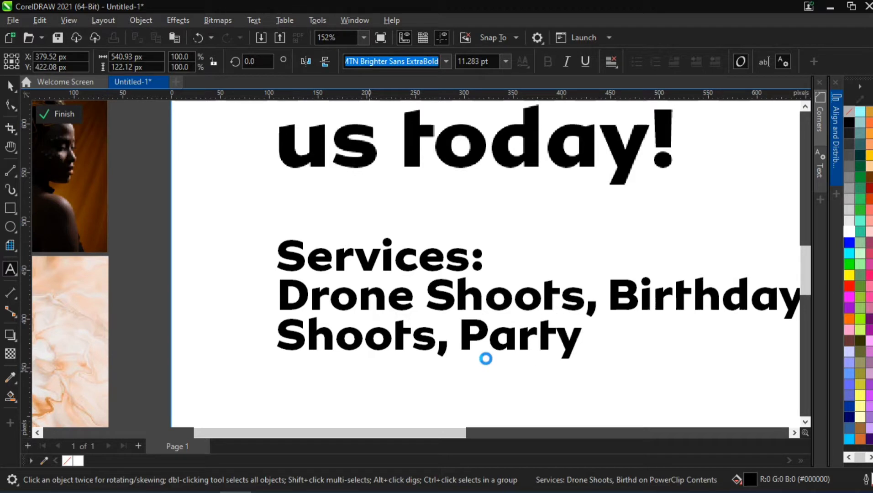
pyautogui.write(' Shoots,')
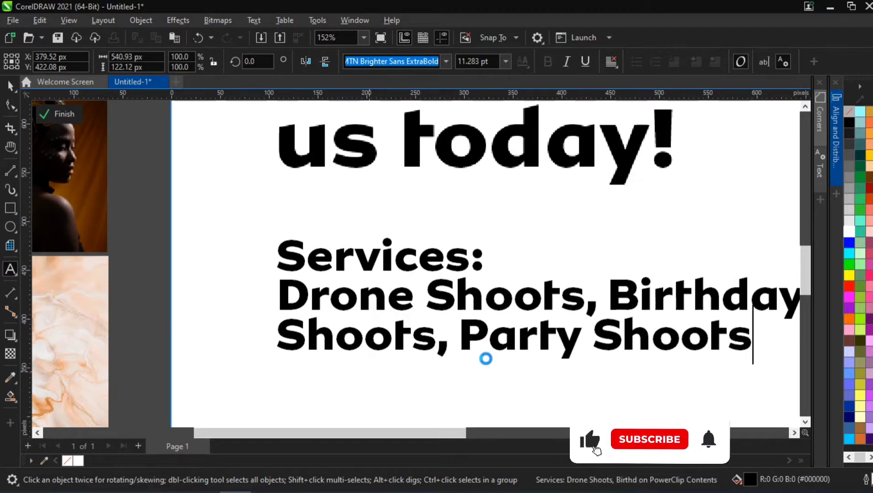
pyautogui.press('Return')
pyautogui.write('We')
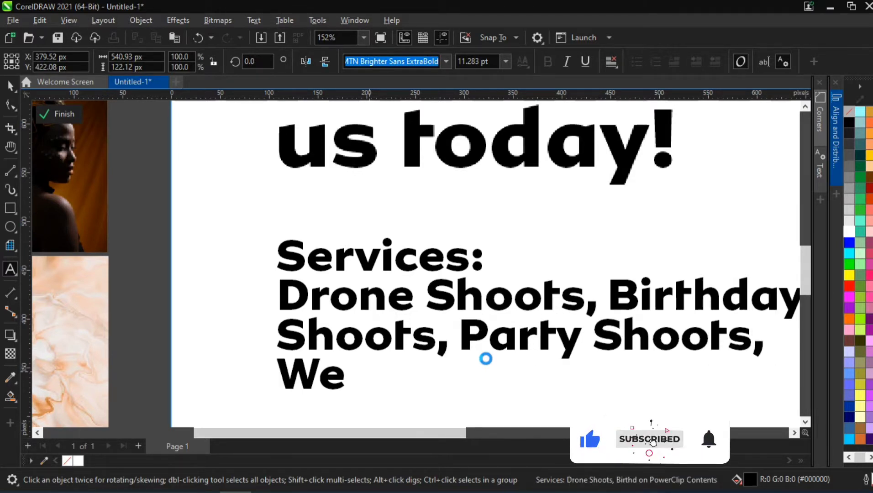
pyautogui.write('dding Shooots')
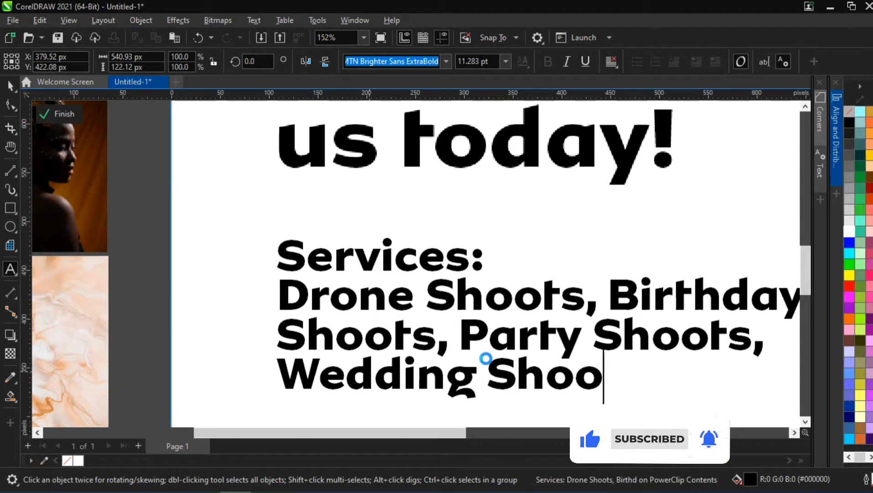
pyautogui.press('BackSpace')
pyautogui.press('BackSpace')
pyautogui.press('BackSpace')
pyautogui.write('ts,')
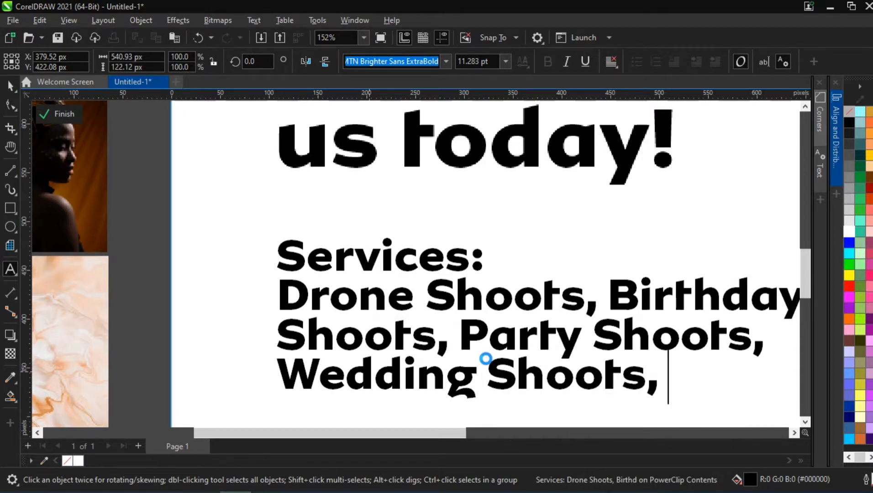
# - Finish the services list with the lines "Funeral Shoots," and "Seminar Shoots, etc..."
pyautogui.press('Return')
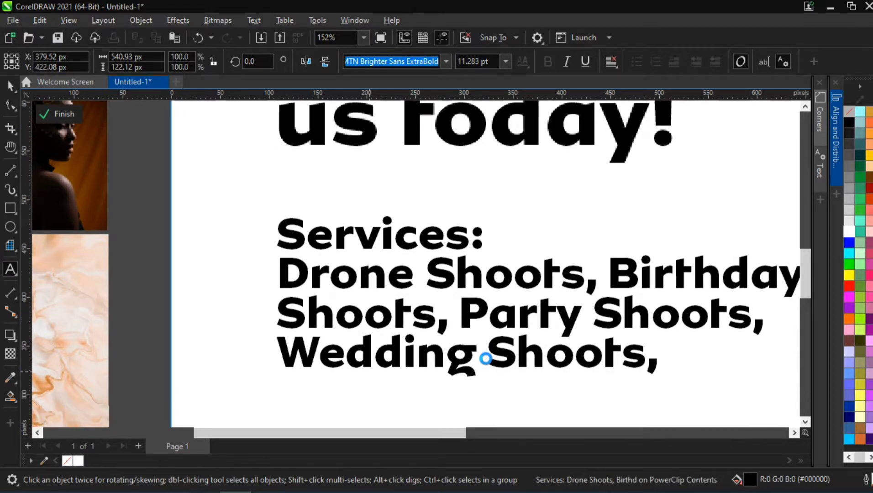
pyautogui.write('Funeral')
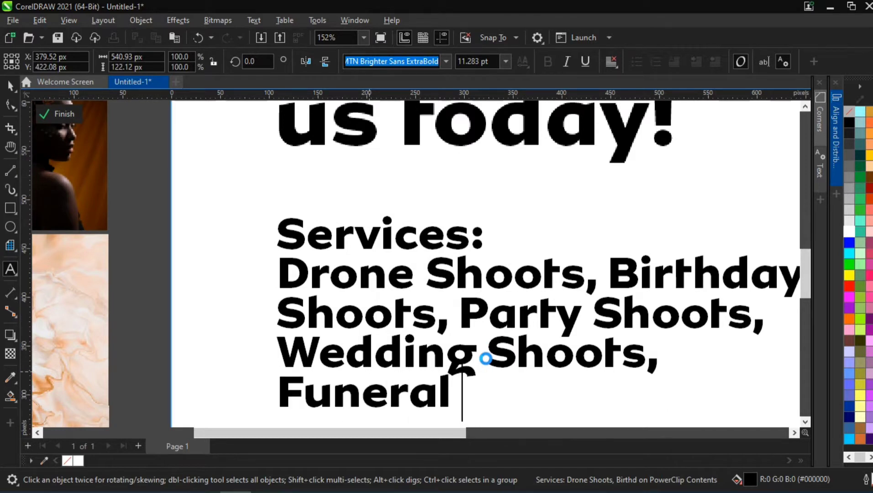
pyautogui.write(' Shoots,')
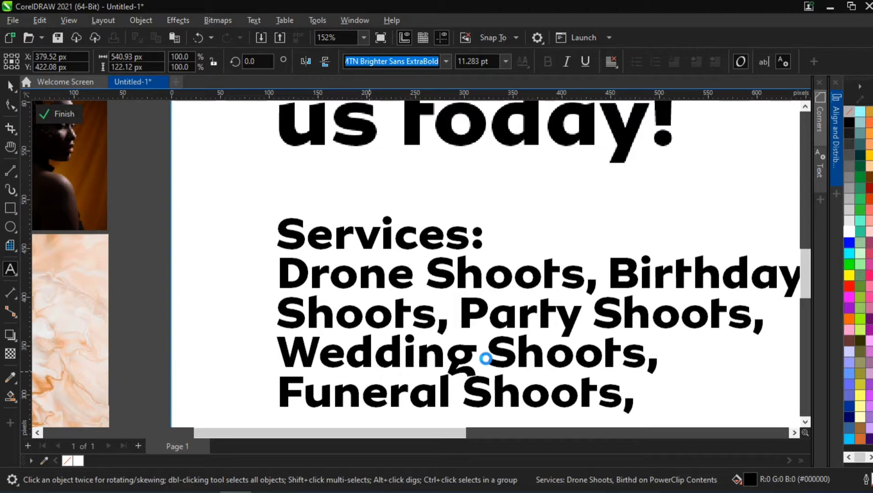
pyautogui.write(' Semina')
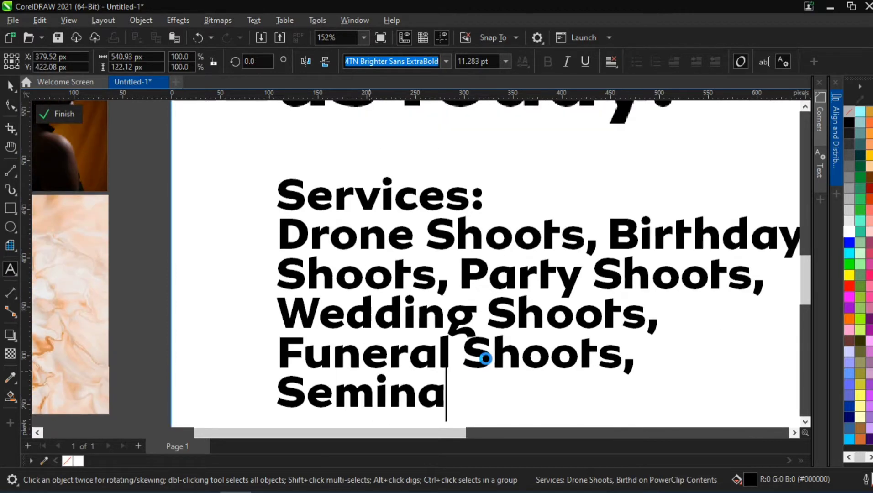
pyautogui.write('r Shoots')
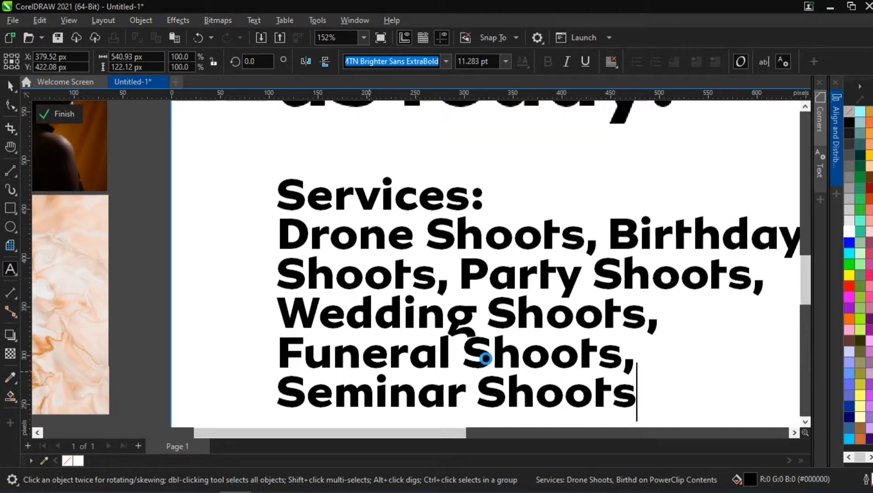
pyautogui.write(', etc...')
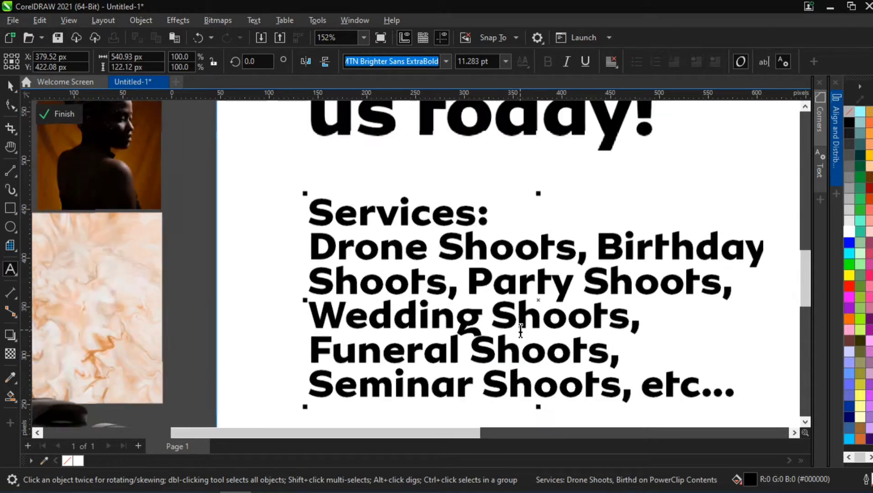
pyautogui.scroll(-2, 521, 330)
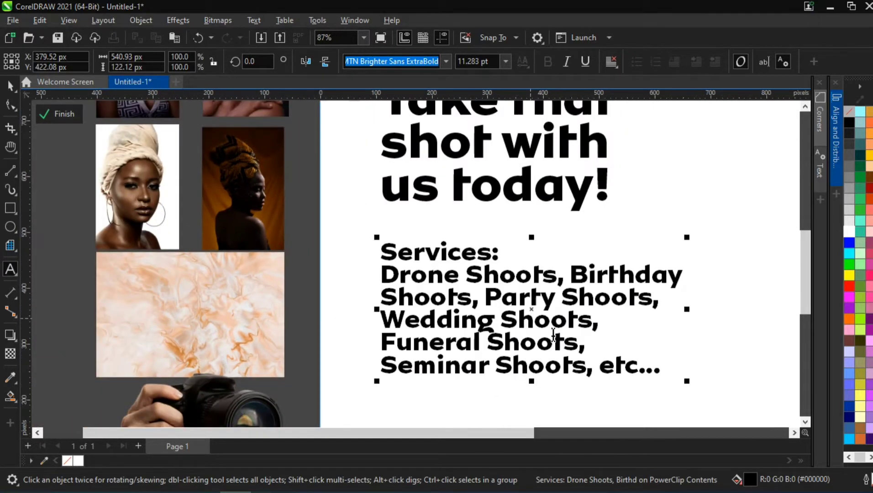
pyautogui.scroll(2, 516, 323)
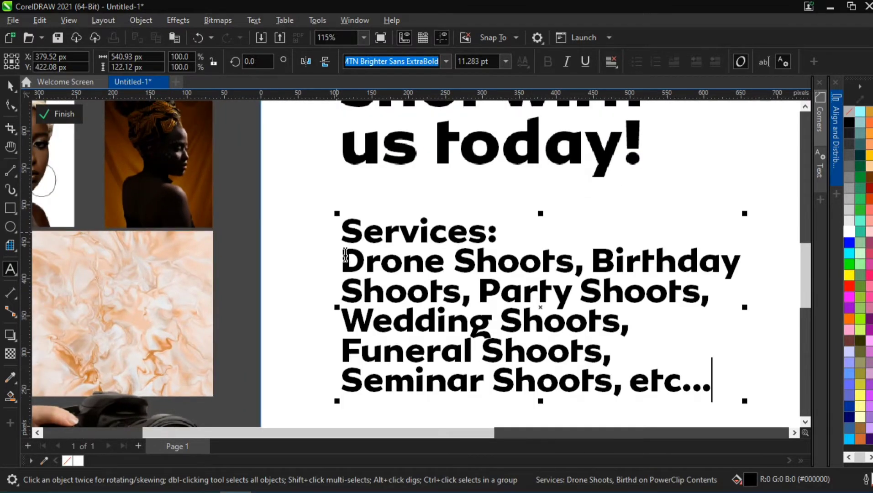
pyautogui.click(346, 254)
pyautogui.hotkey('shift', 'Up')
pyautogui.click(336, 263)
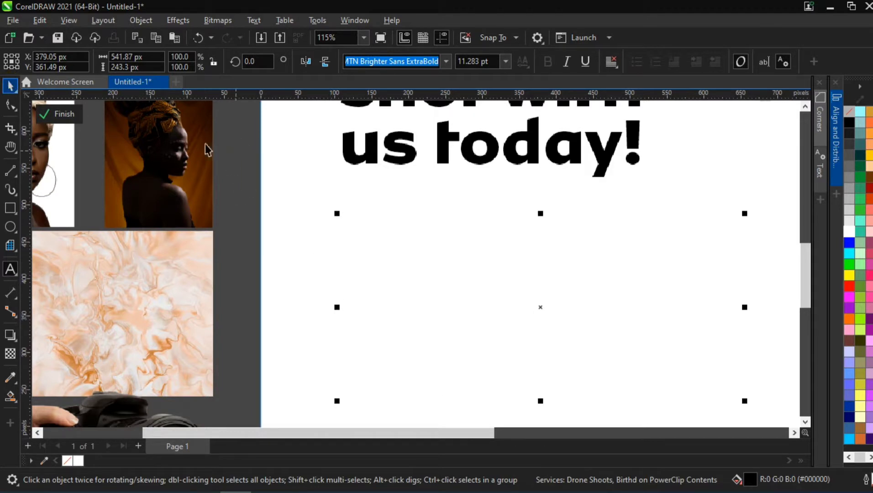
pyautogui.press('Escape')
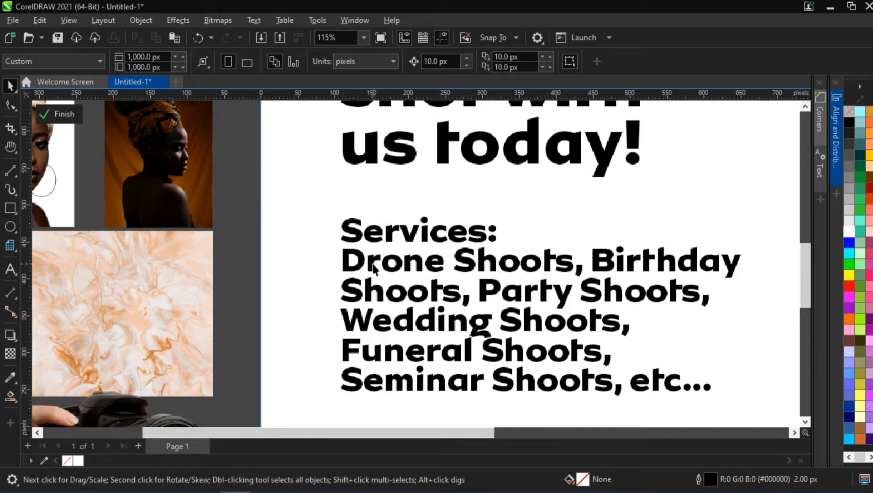
# - Set the font of the five list lines below "Services:" to MTN Brighter Sans Medium
pyautogui.click(372, 261)
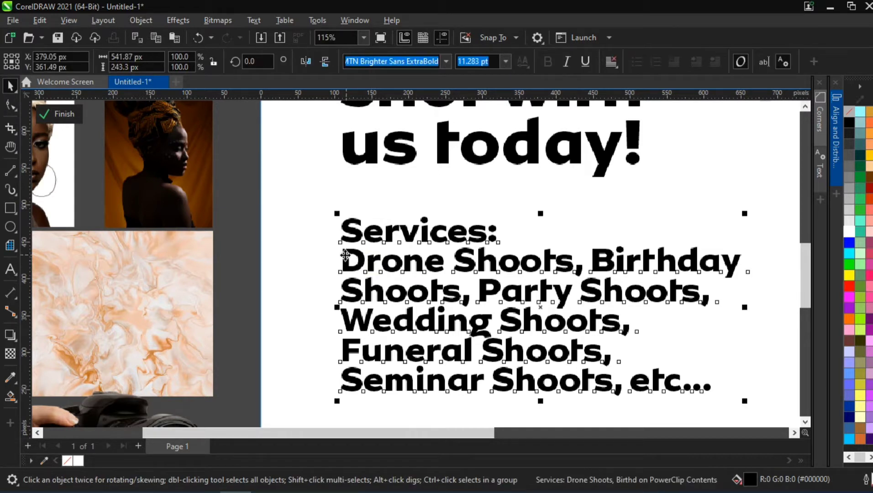
pyautogui.click(345, 256)
pyautogui.click(344, 258)
pyautogui.moveTo(344, 255); pyautogui.dragTo(718, 389)
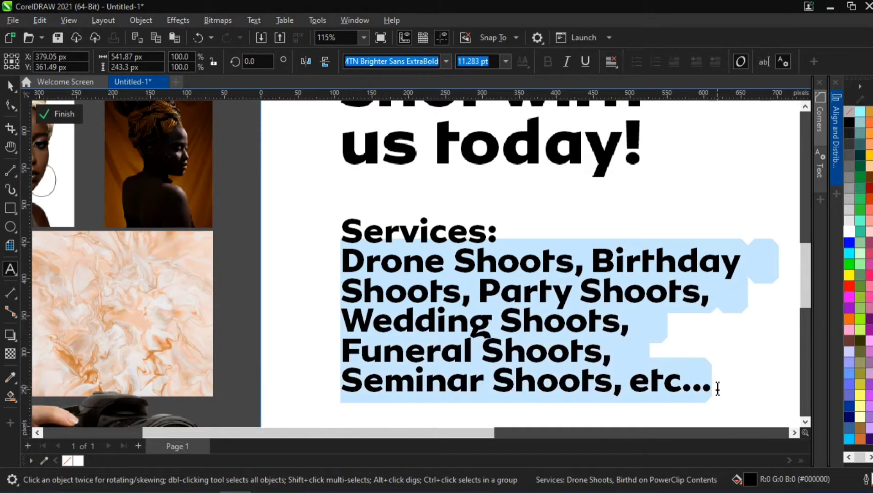
pyautogui.click(446, 63)
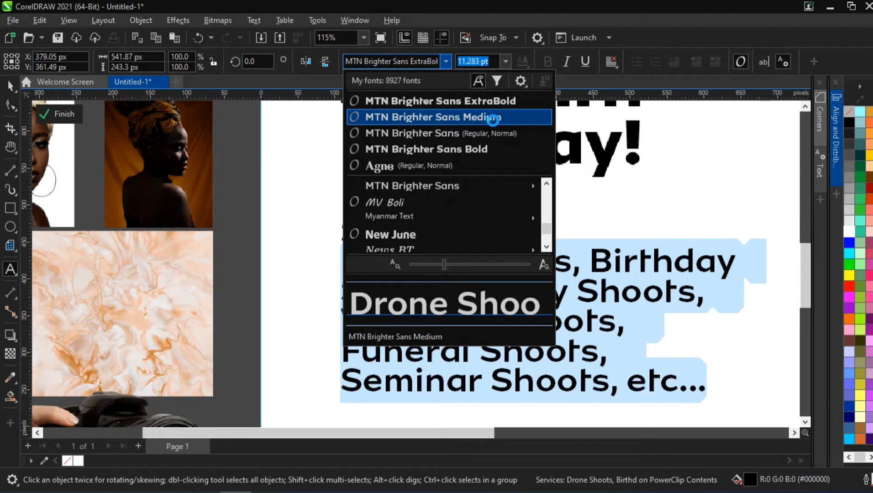
pyautogui.click(492, 119)
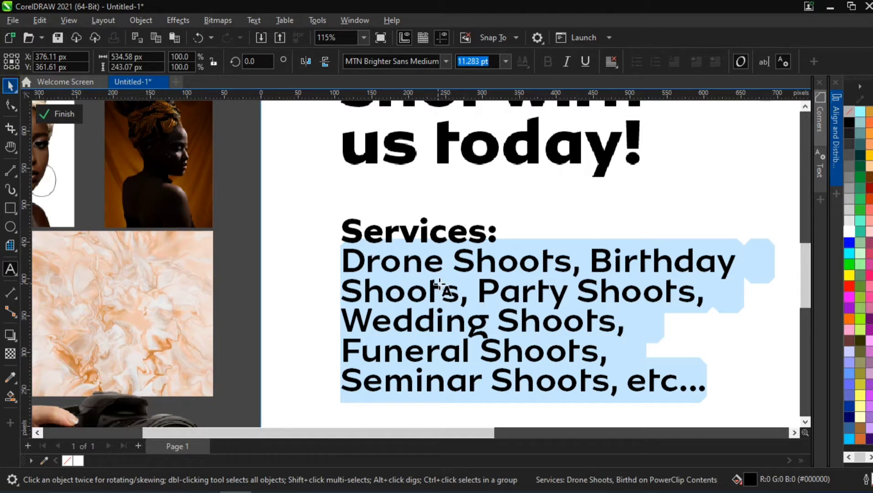
# - Move the services text block slightly down below the headline and scale it down proportionally to about 7 pt
pyautogui.scroll(-2, 437, 283)
pyautogui.scroll(-3, 437, 288)
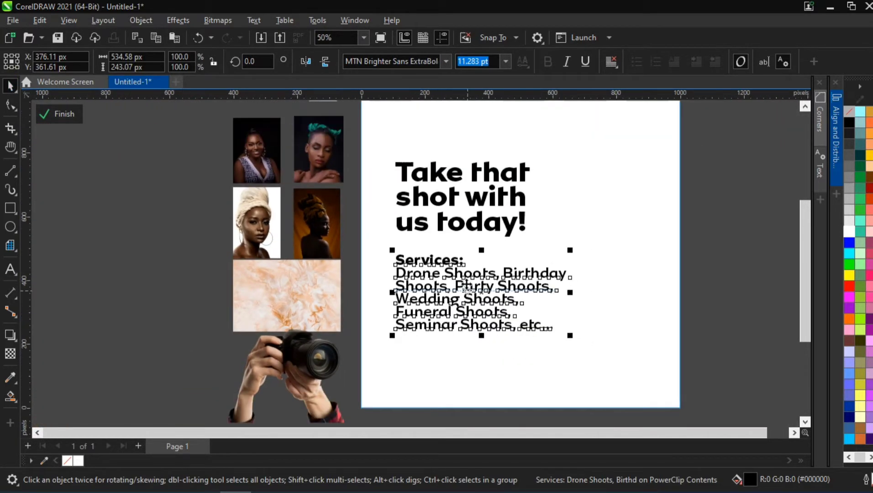
pyautogui.moveTo(472, 274); pyautogui.dragTo(471, 288)
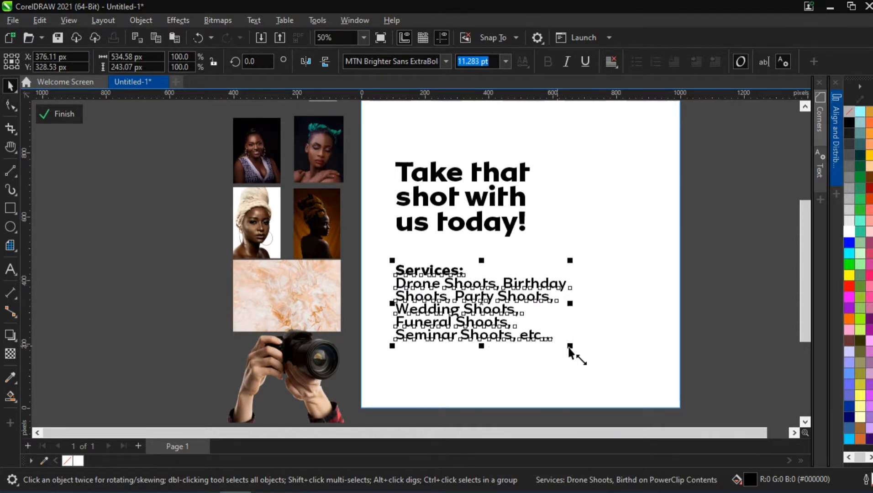
pyautogui.moveTo(570, 343); pyautogui.dragTo(522, 316)
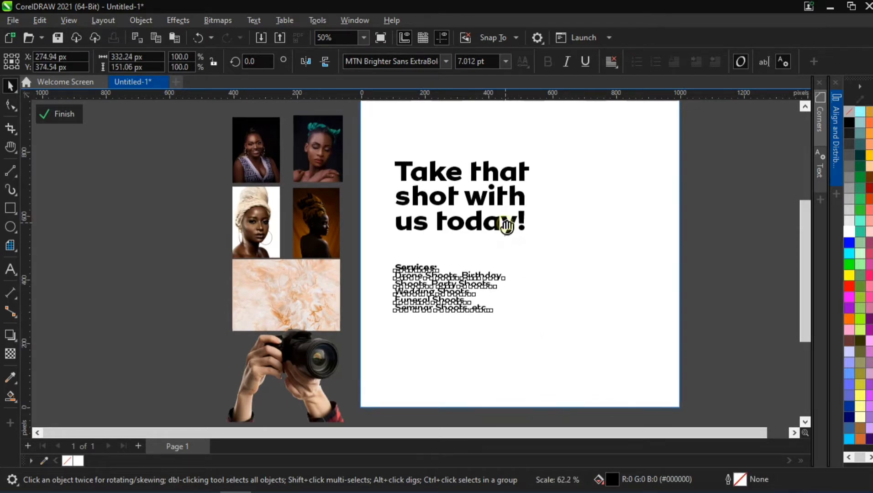
# - Scale the headline "Take that shot with us today!" down proportionally to about 20.6 pt
pyautogui.press('h')
pyautogui.moveTo(507, 228); pyautogui.dragTo(457, 251)
pyautogui.press('space')
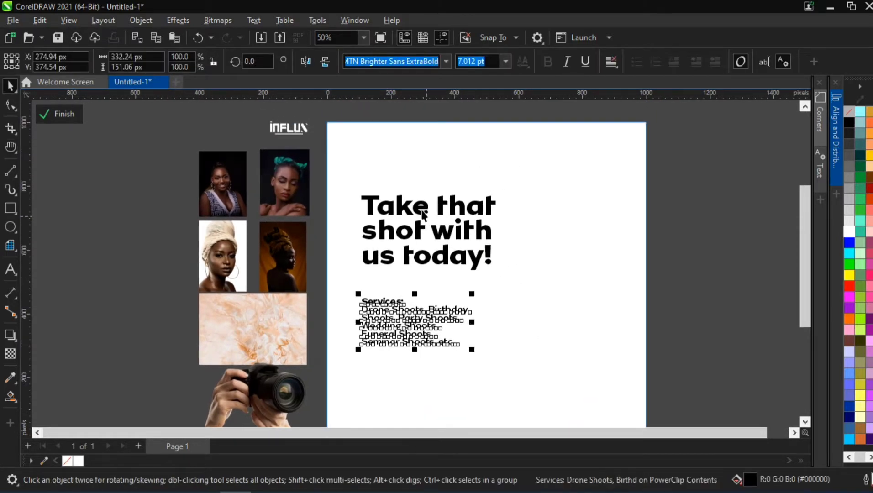
pyautogui.scroll(-1, 487, 294)
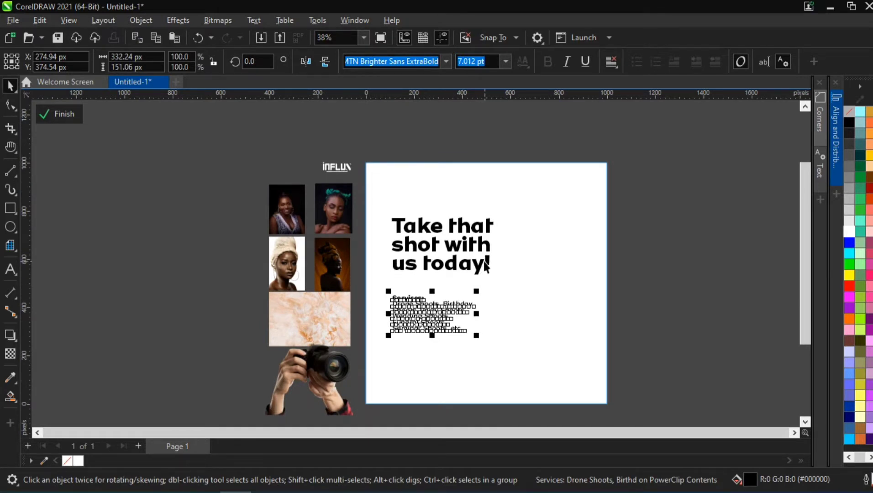
pyautogui.click(496, 229)
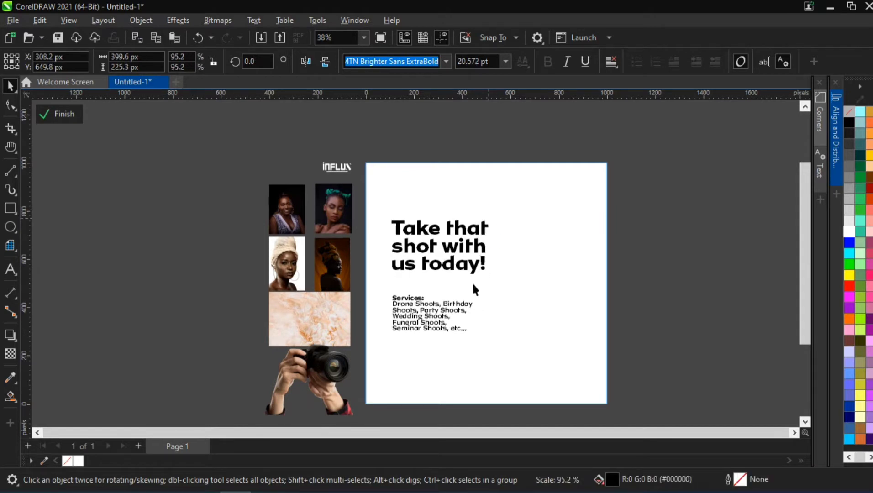
# - Scale the services text block down proportionally to about 5.6 pt and deselect it
pyautogui.click(423, 318)
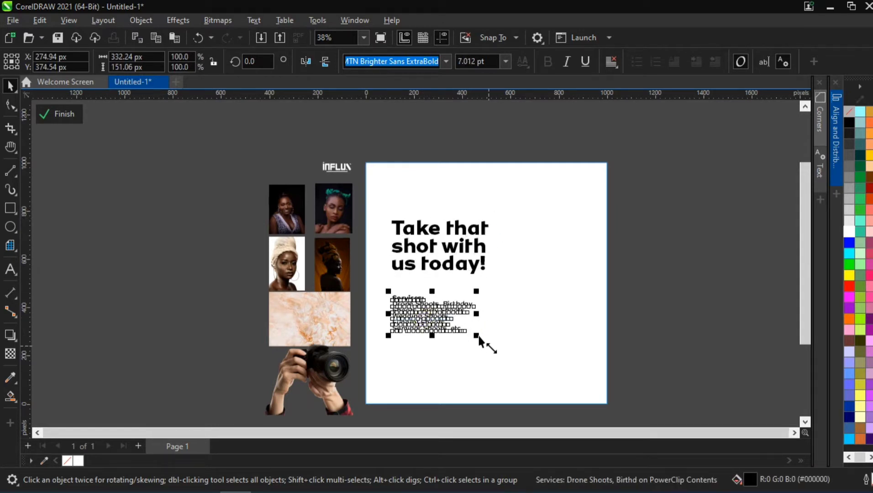
pyautogui.moveTo(478, 337); pyautogui.dragTo(469, 329)
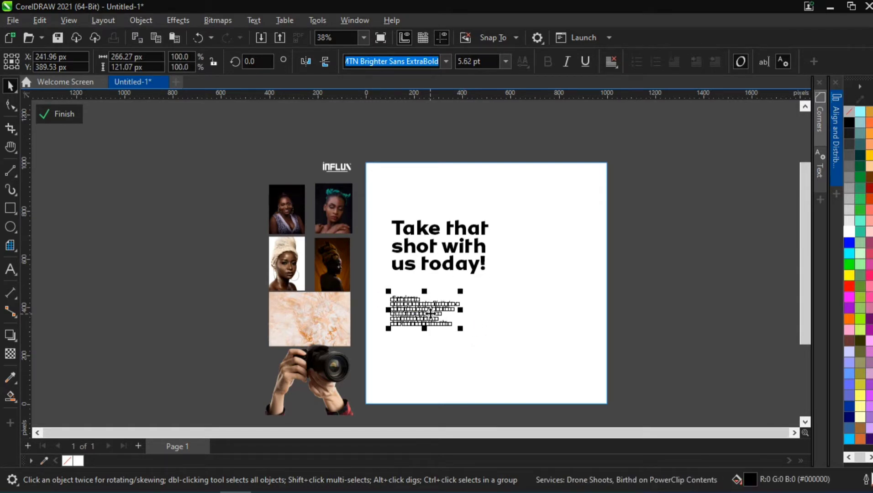
pyautogui.press('h')
pyautogui.moveTo(510, 272); pyautogui.dragTo(424, 271)
pyautogui.press('space')
pyautogui.click(117, 308)
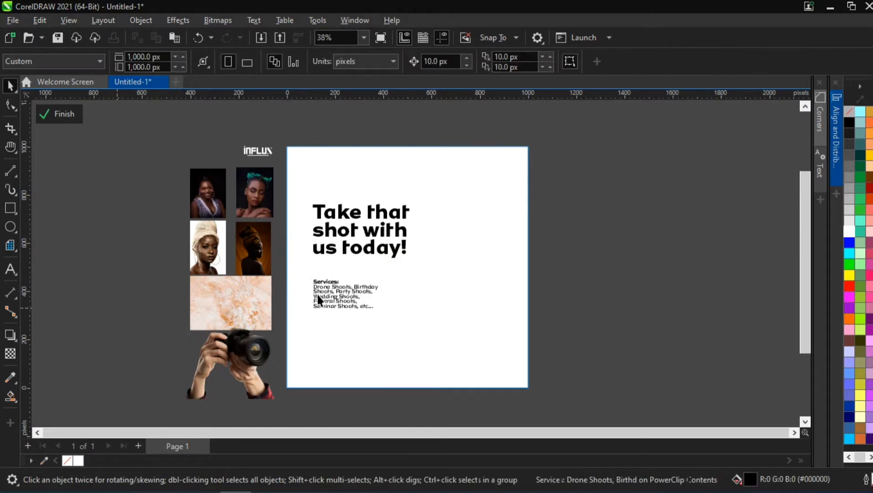
# - Place a copy of the services text block in the lower-right area of the page
pyautogui.click(342, 286)
pyautogui.moveTo(343, 291); pyautogui.dragTo(485, 364)
pyautogui.scroll(3, 480, 365)
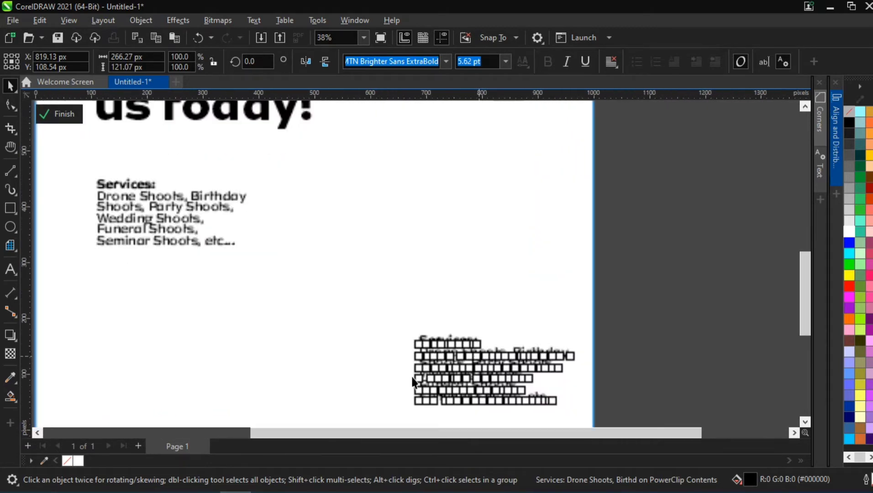
pyautogui.scroll(4, 401, 372)
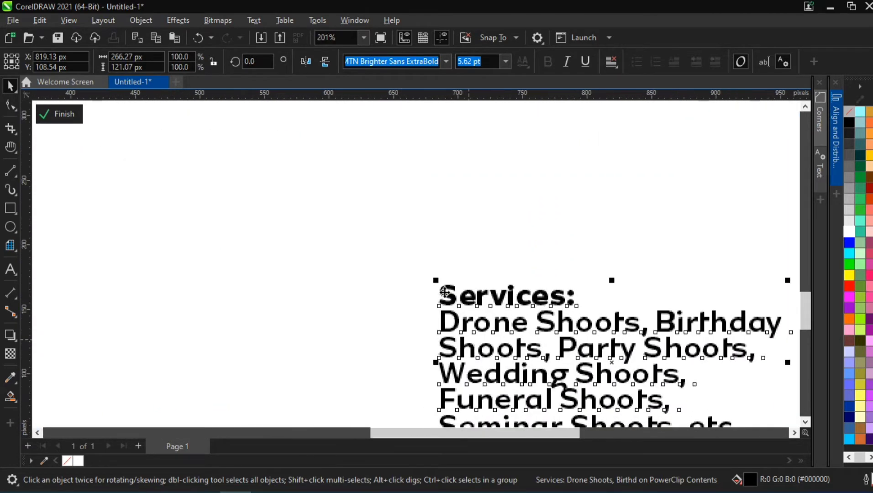
# - Replace the heading "Services:" in the copied text block with the beginning of a new heading, "What"
pyautogui.click(444, 291)
pyautogui.doubleClick(444, 291)
pyautogui.keyDown('shift'); pyautogui.click(587, 296); pyautogui.keyUp('shift')
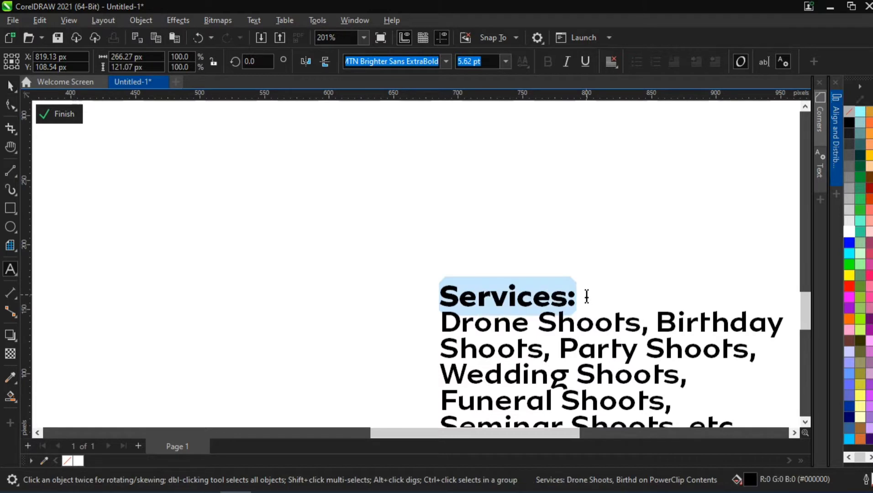
pyautogui.write('WhatsaDrone Shoots, Bi')
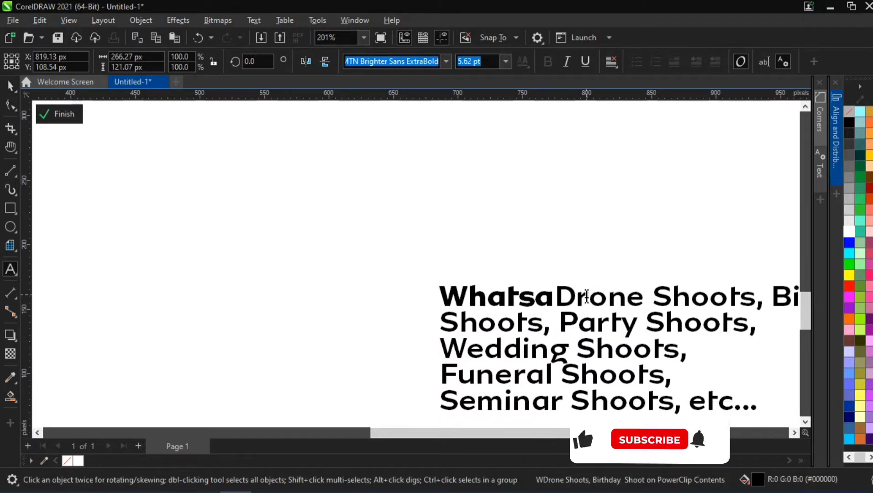
pyautogui.press('BackSpace')
pyautogui.write('Ao')
pyautogui.press('BackSpace')
pyautogui.press('BackSpace')
pyautogui.press('BackSpace')
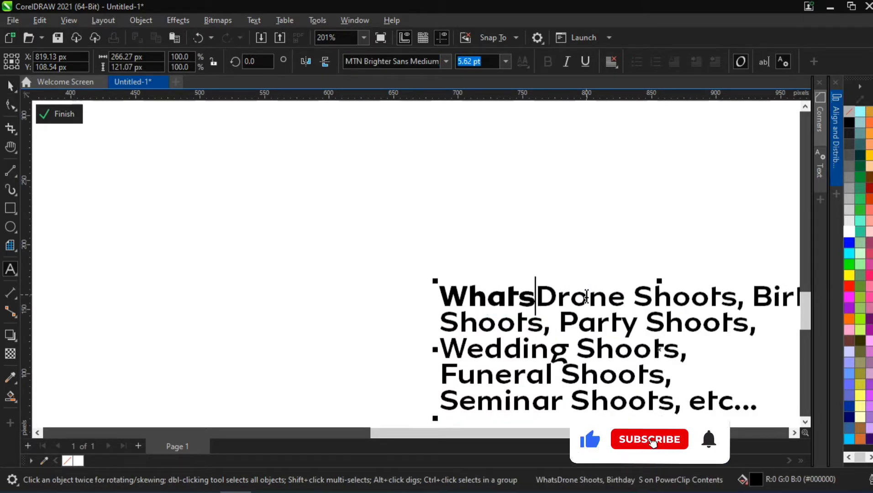
pyautogui.write('s')
pyautogui.press('BackSpace')
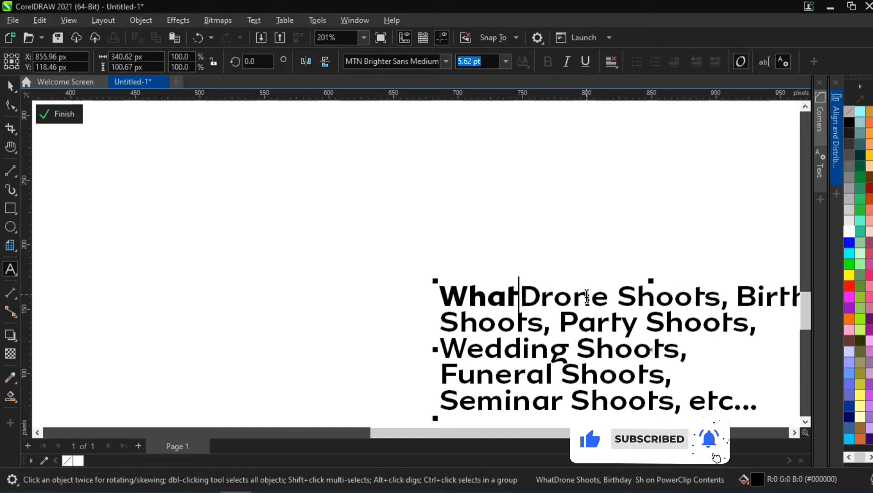
# - Complete the copied block's heading as "WhatsApp or Call us" in the ExtraBold font, with a line break after it
pyautogui.click(496, 299)
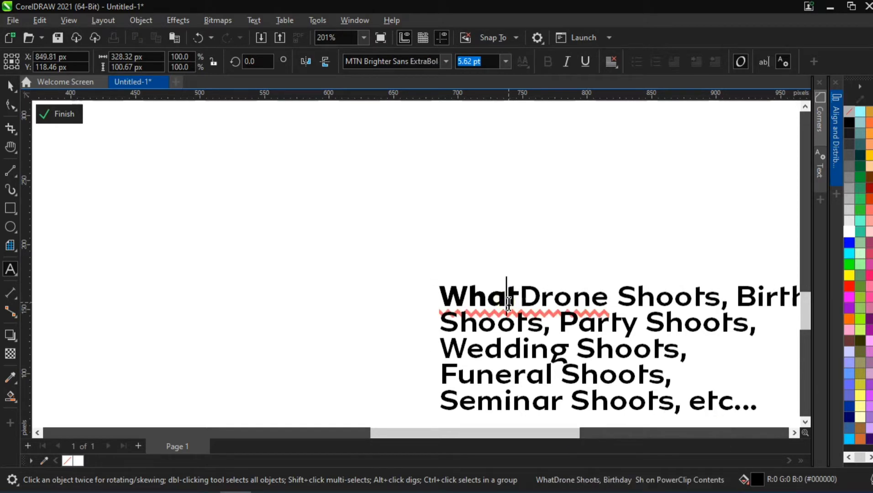
pyautogui.write('T')
pyautogui.press('BackSpace')
pyautogui.write('ts')
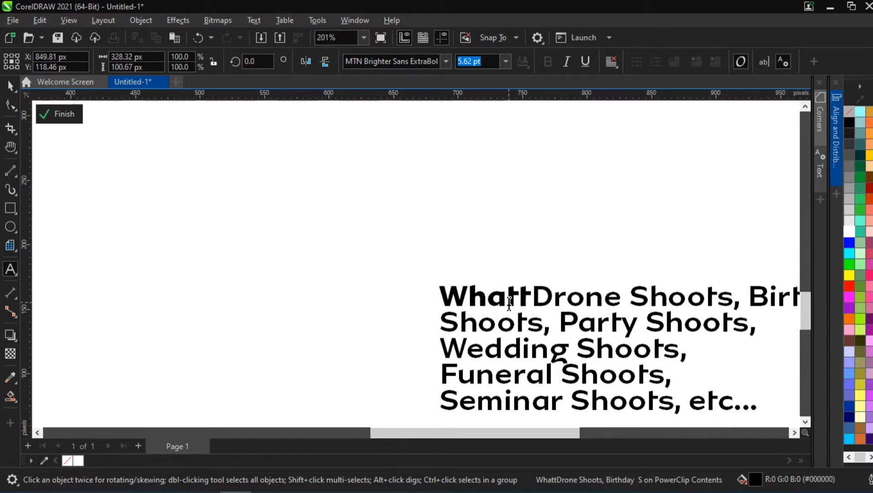
pyautogui.write('App ')
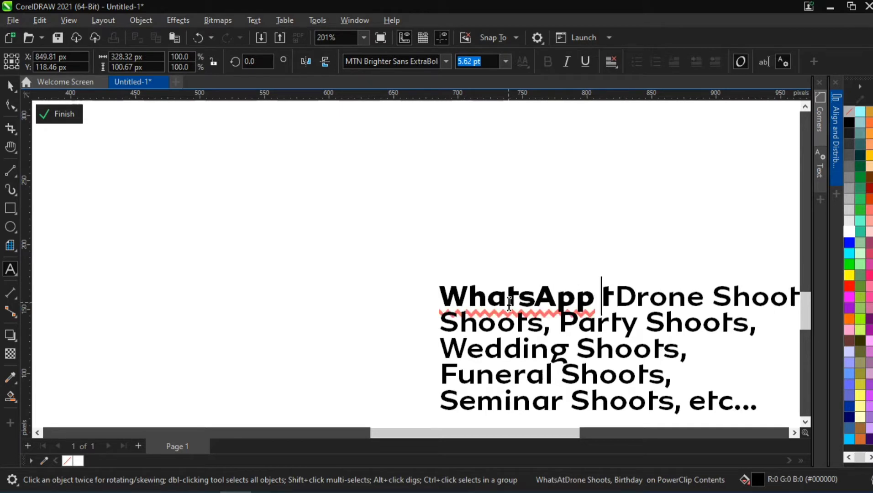
pyautogui.write('or Call')
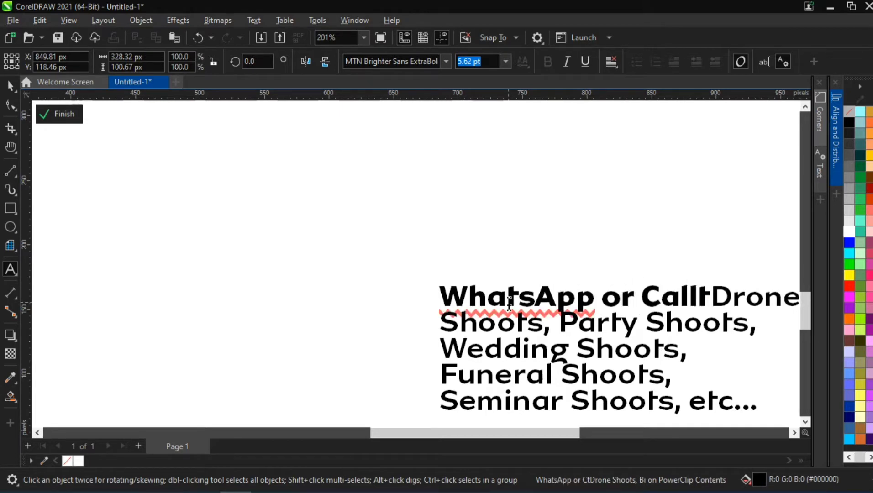
pyautogui.press('Return')
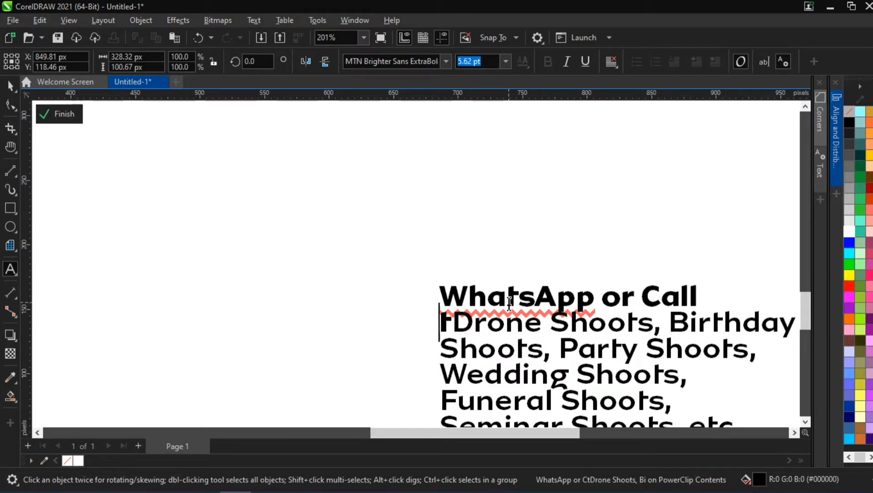
pyautogui.press('BackSpace')
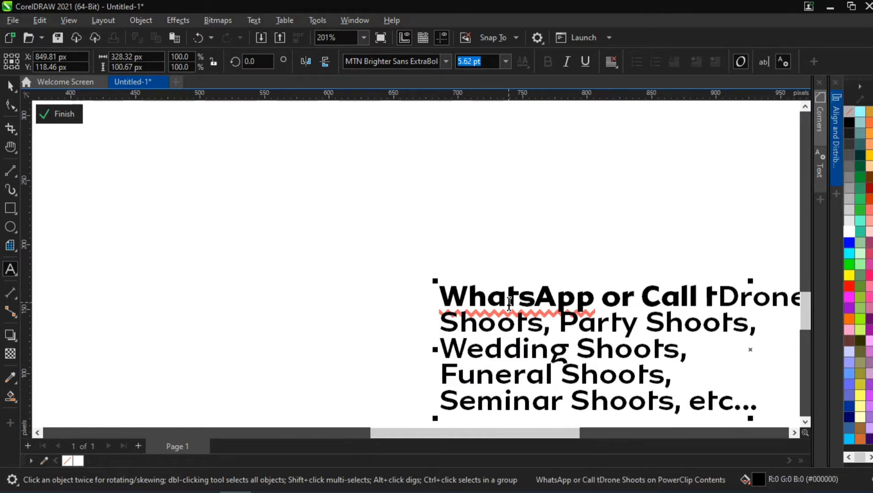
pyautogui.write('us')
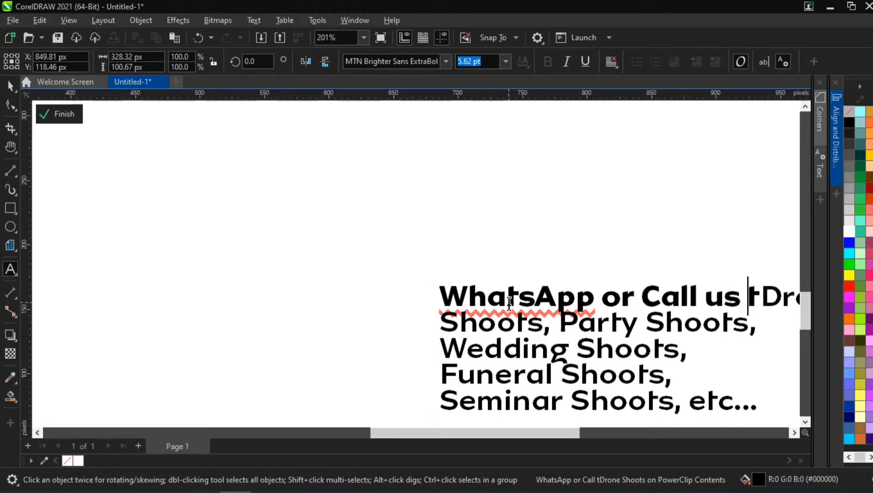
pyautogui.press('Return')
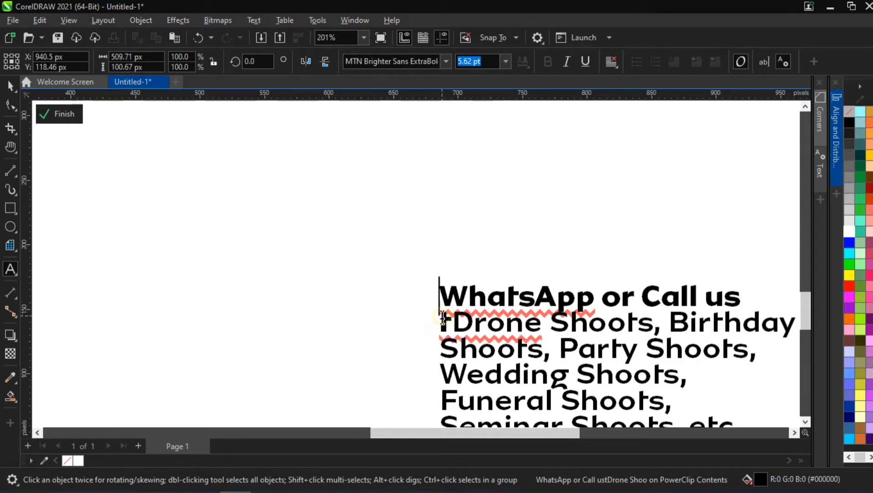
# - Replace the word "tDrone" at the start of the second line with "to book a"
pyautogui.doubleClick(434, 318)
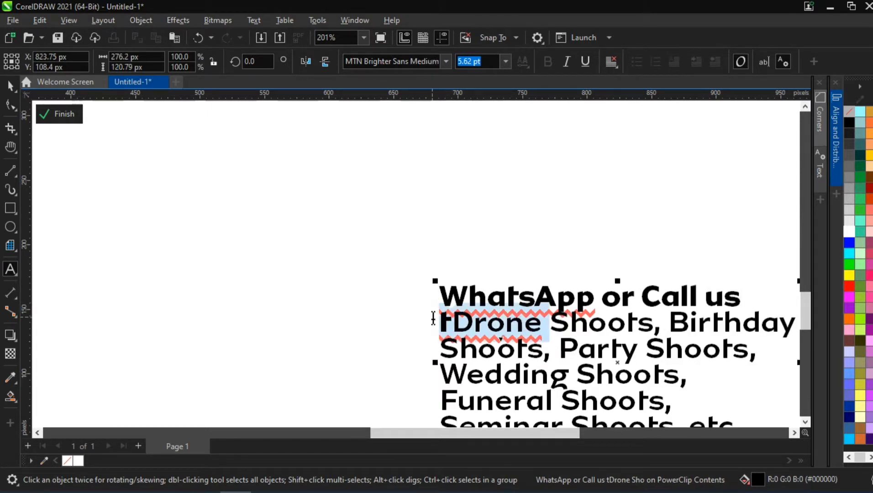
pyautogui.press('BackSpace')
pyautogui.write('to ')
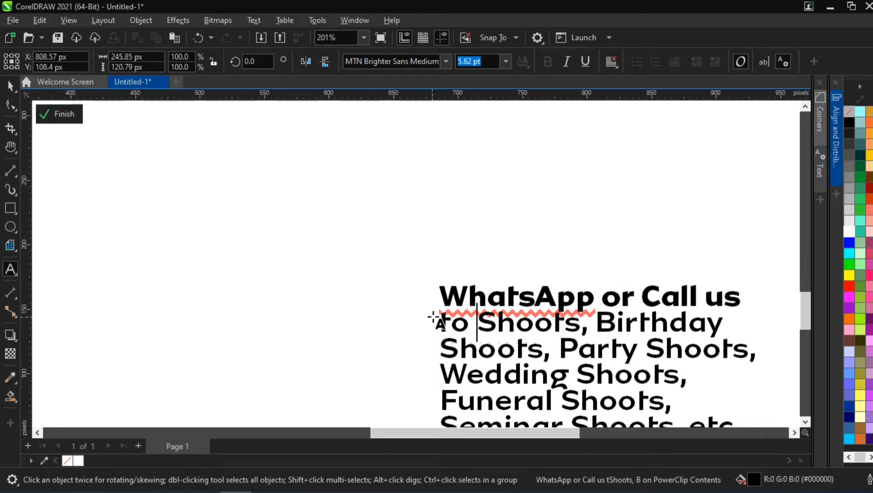
pyautogui.write('book ')
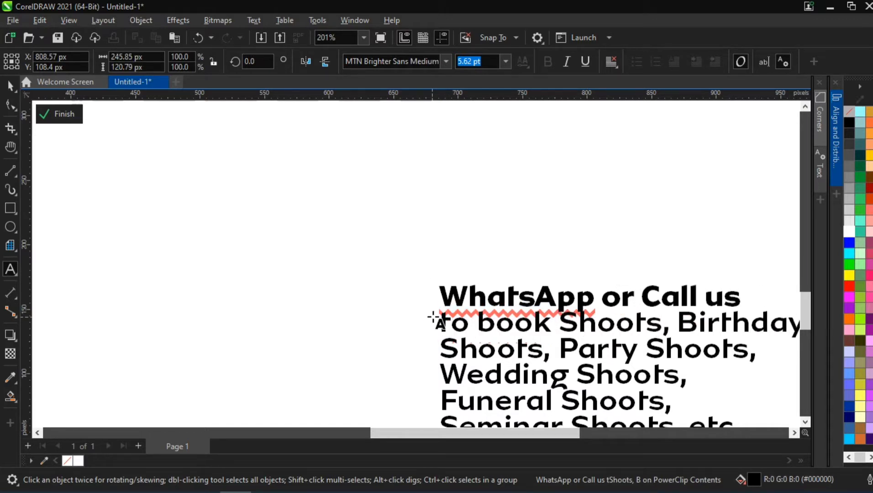
pyautogui.write('a')
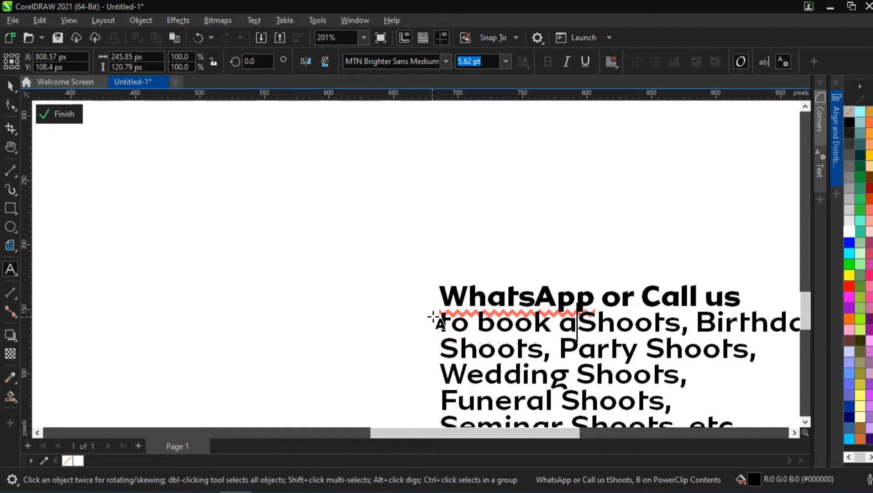
# - Rewrite the second line as "to Book a Session" and break the line before the remaining services text
pyautogui.press('BackSpace')
pyautogui.press('BackSpace')
pyautogui.press('BackSpace')
pyautogui.press('BackSpace')
pyautogui.press('BackSpace')
pyautogui.press('BackSpace')
pyautogui.press('BackSpace')
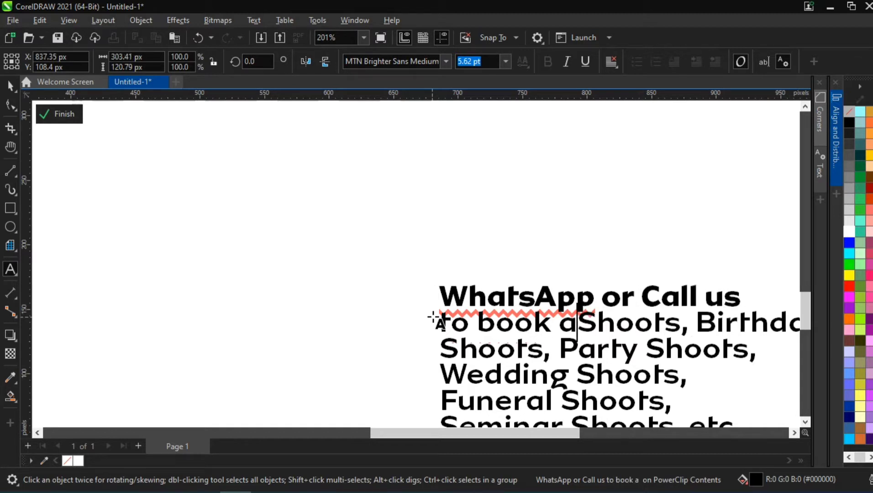
pyautogui.write('Book a Se')
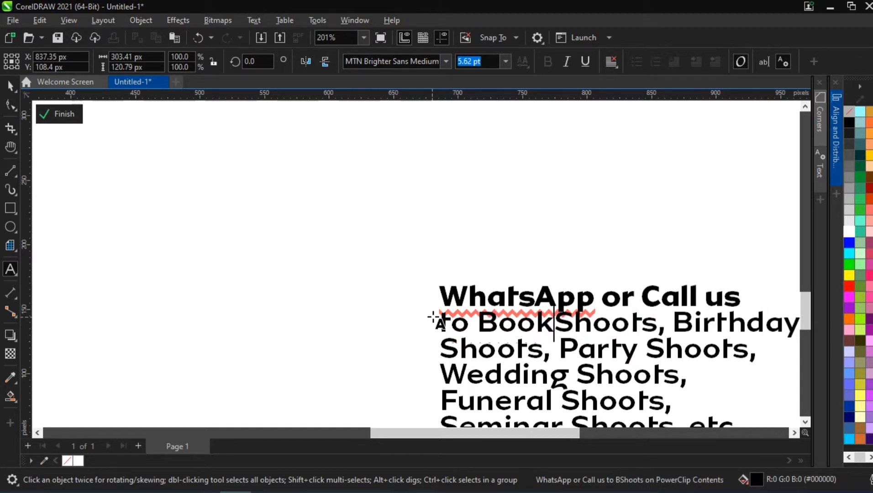
pyautogui.write('sssion')
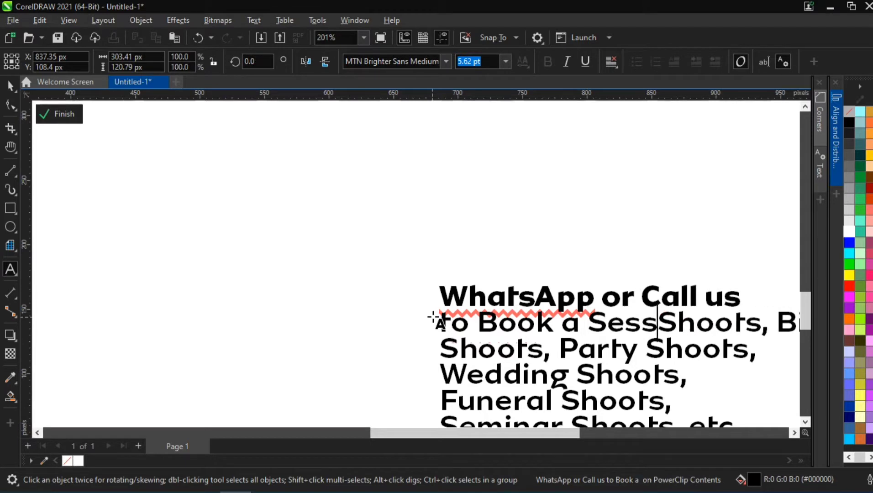
pyautogui.press('BackSpace')
pyautogui.press('BackSpace')
pyautogui.press('BackSpace')
pyautogui.press('BackSpace')
pyautogui.write('ion')
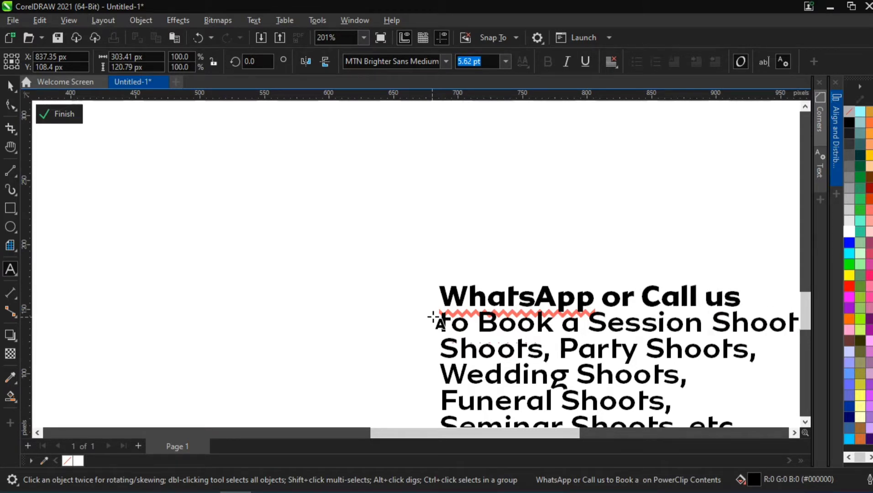
pyautogui.press('BackSpace')
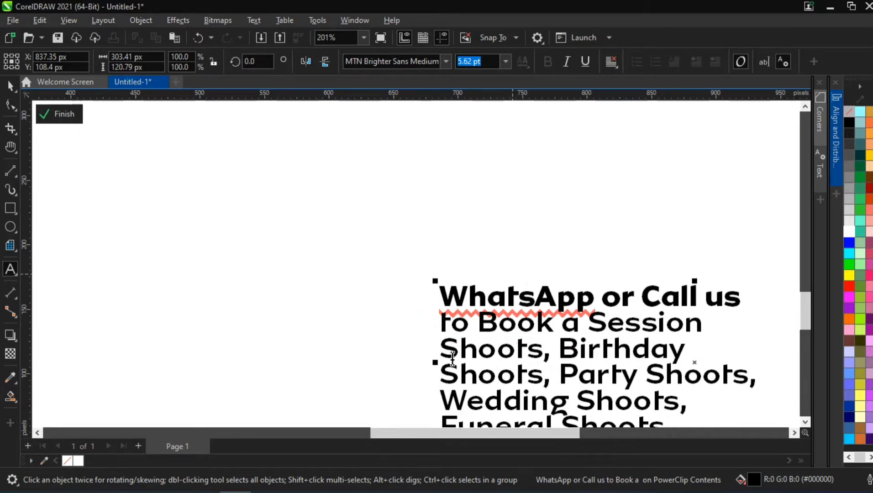
# - Replace the remaining services lines in the copied block with the contact phone number and finish text editing
pyautogui.moveTo(444, 347); pyautogui.dragTo(754, 400)
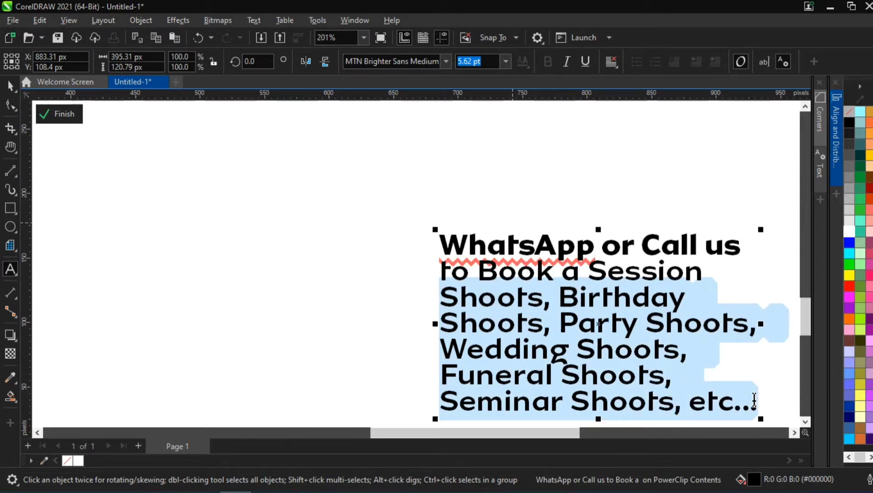
pyautogui.write('+')
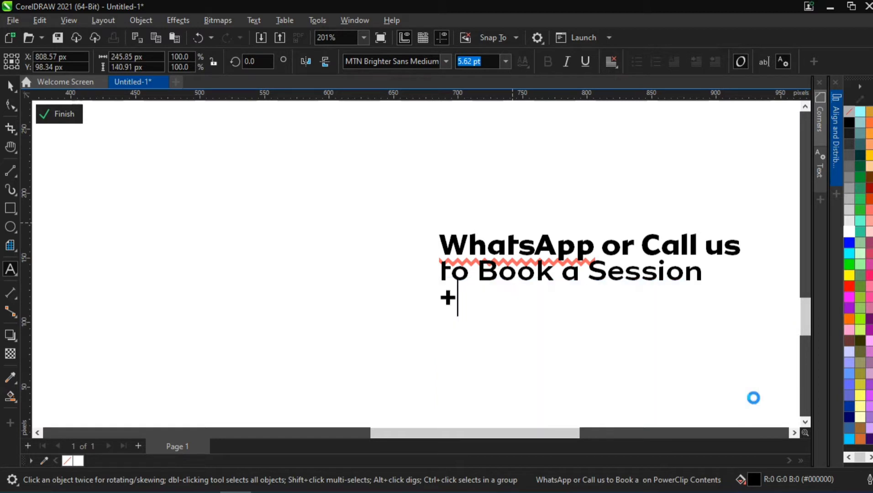
pyautogui.write('2348')
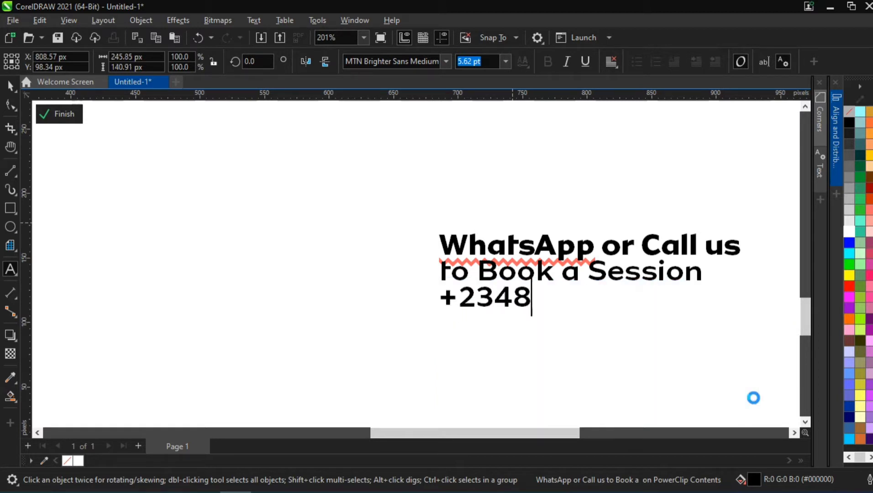
pyautogui.write('123')
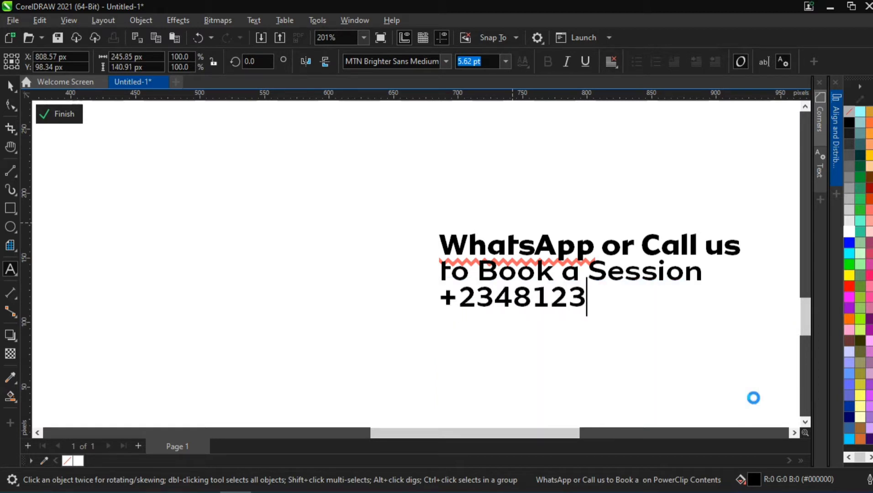
pyautogui.write('45678')
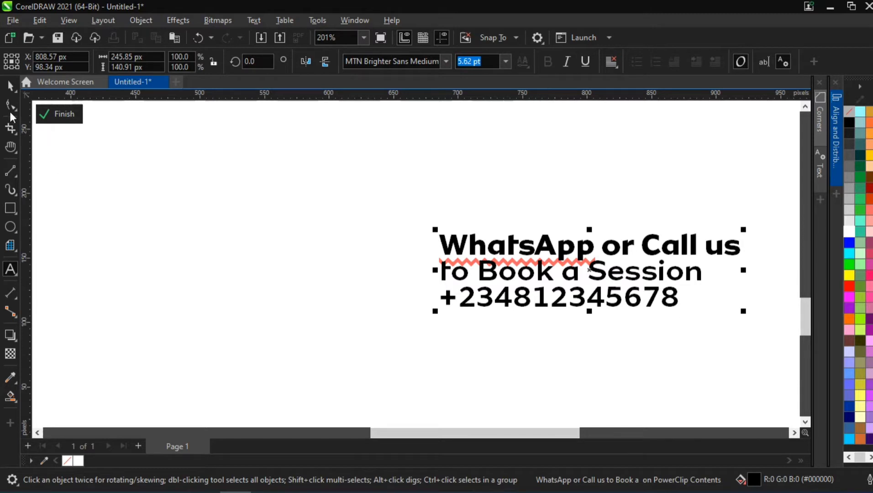
pyautogui.click(10, 85)
pyautogui.scroll(-3, 516, 252)
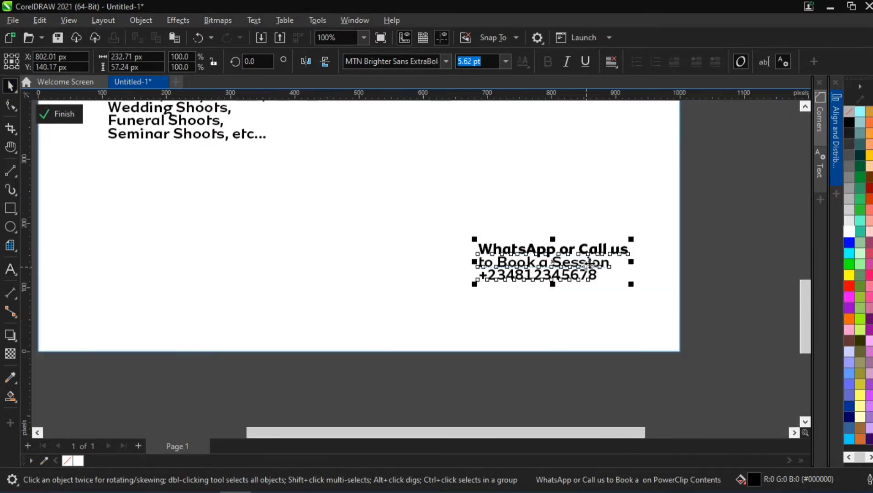
# - Right-align the three lines of the WhatsApp contact text block
pyautogui.scroll(2, 614, 214)
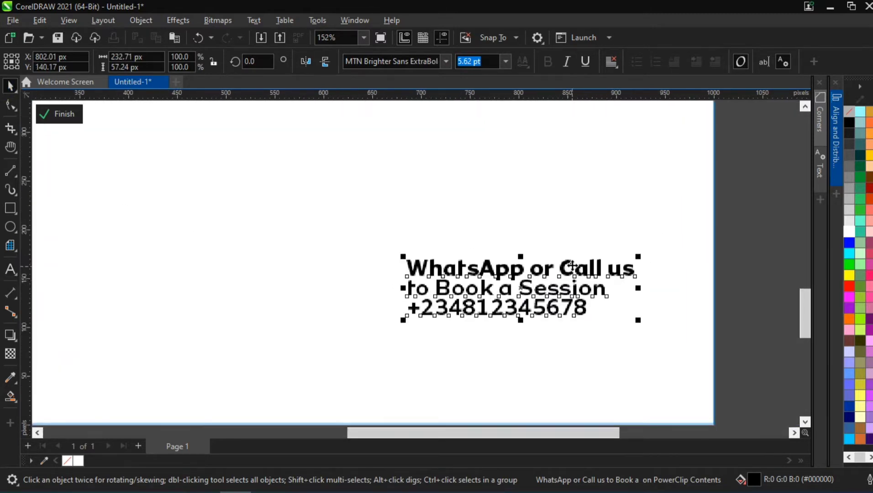
pyautogui.scroll(1, 572, 266)
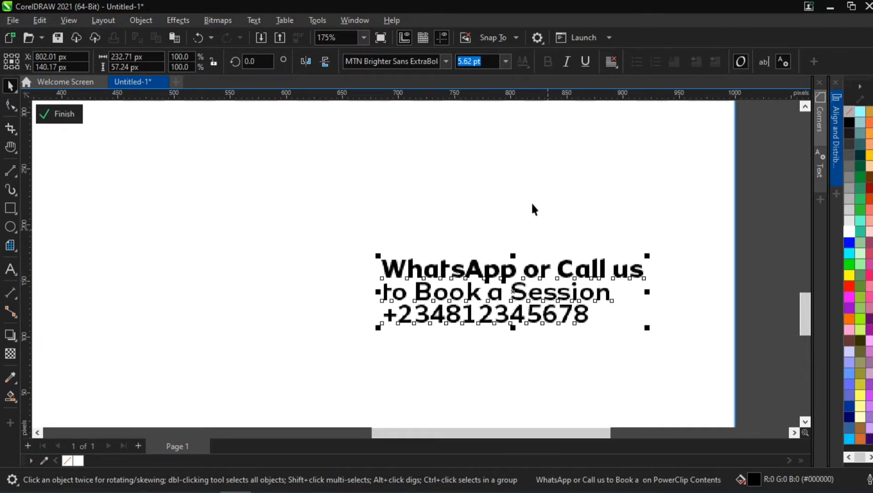
pyautogui.click(611, 61)
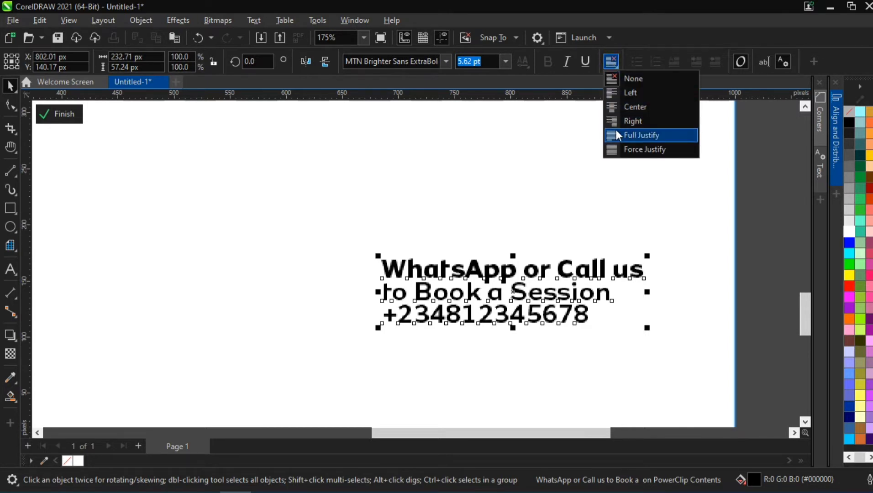
pyautogui.click(626, 121)
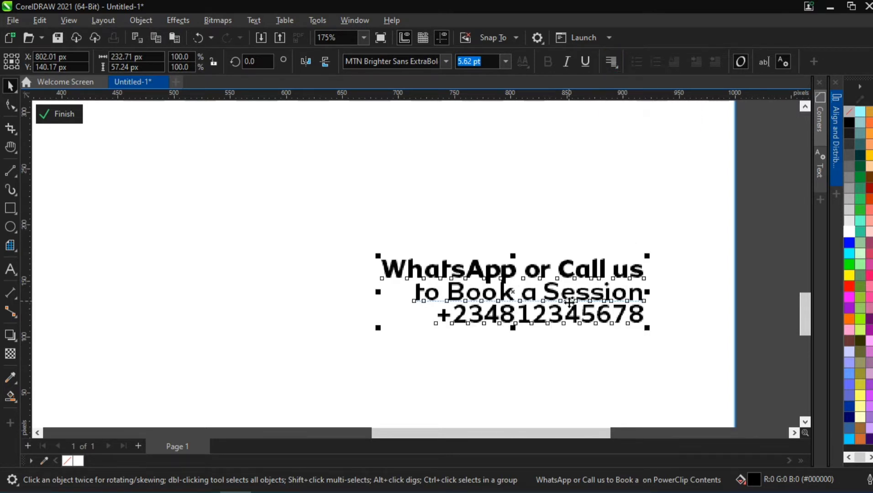
# - Increase the line spacing of the contact text block slightly with the Shape tool, then deselect the block
pyautogui.click(10, 105)
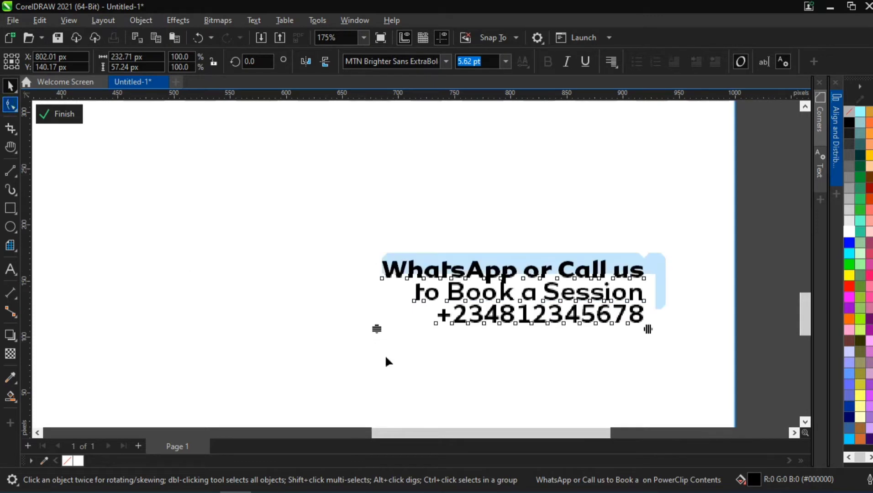
pyautogui.click(376, 334)
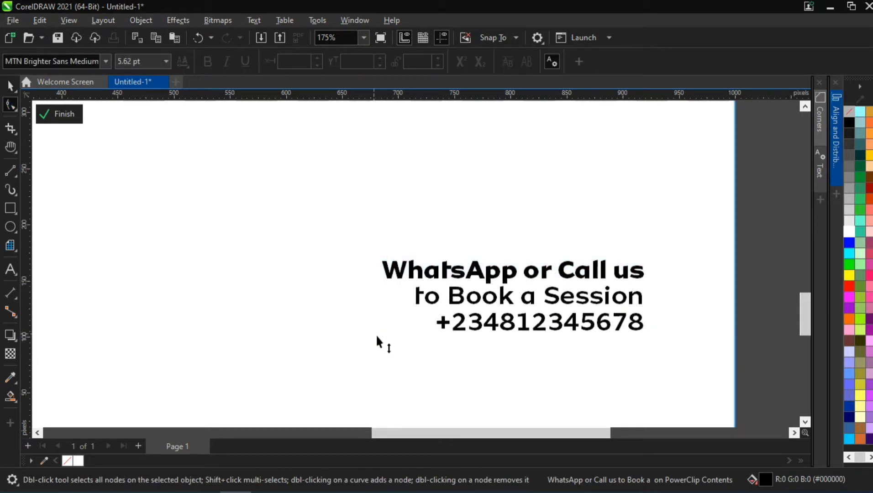
pyautogui.moveTo(378, 337); pyautogui.dragTo(379, 338)
pyautogui.scroll(-5, 398, 298)
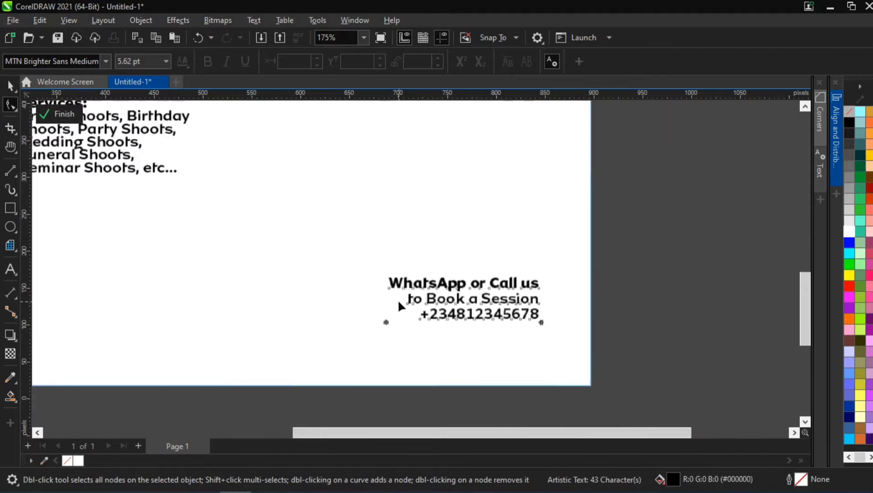
pyautogui.scroll(-1, 391, 297)
pyautogui.press('h')
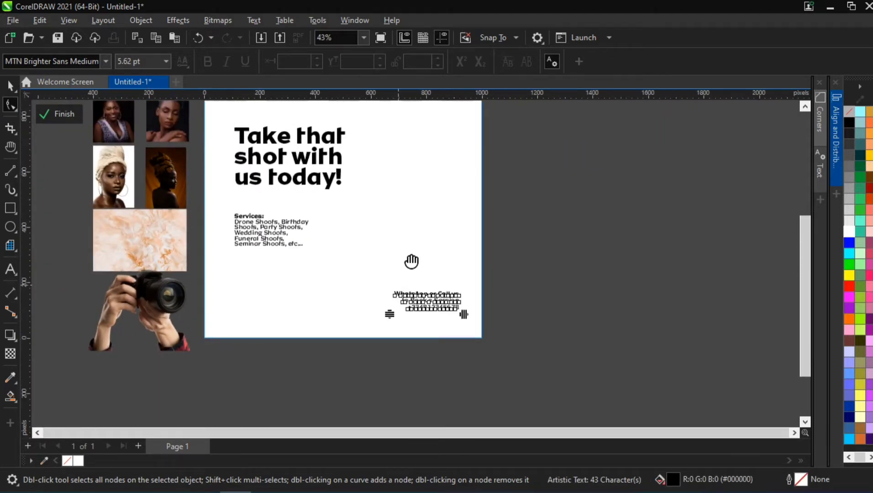
pyautogui.moveTo(396, 234); pyautogui.dragTo(477, 292)
pyautogui.scroll(-2, 442, 253)
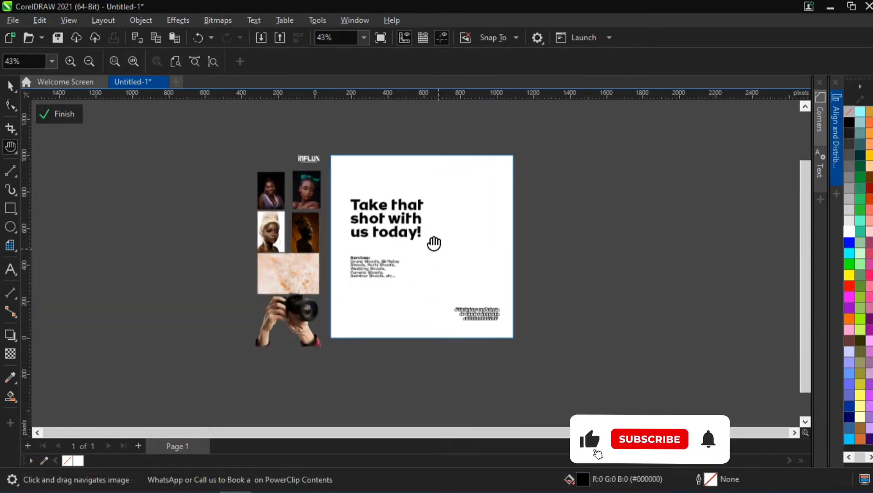
pyautogui.moveTo(438, 259); pyautogui.dragTo(429, 252)
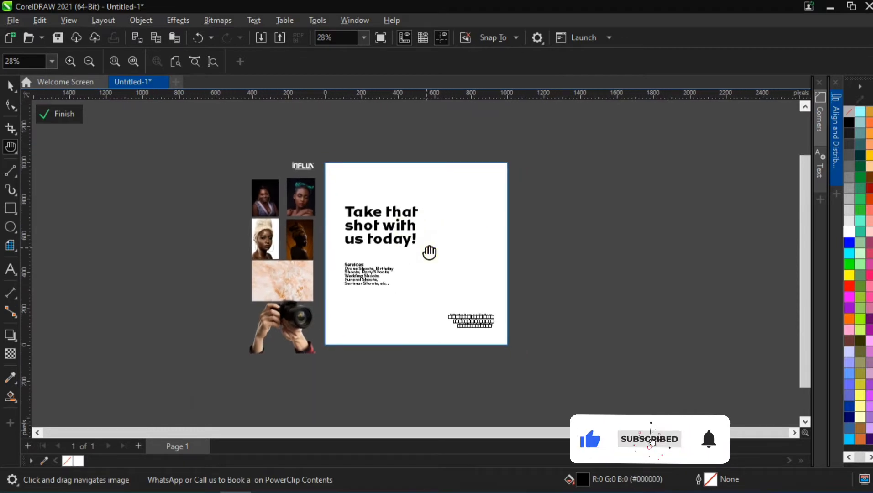
pyautogui.press('space')
pyautogui.click(574, 215)
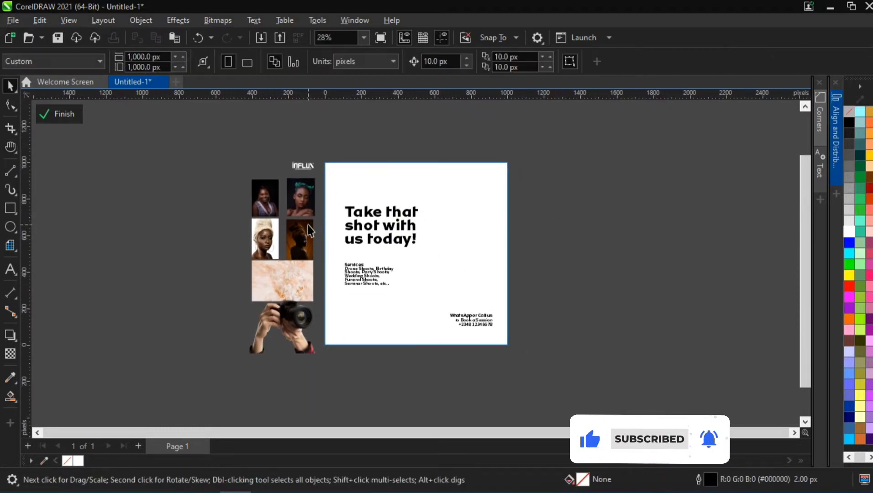
# - Draw an upright rectangle about 240 by 377 px in the empty area outside the page, beyond the portrait photos
pyautogui.scroll(2, 308, 224)
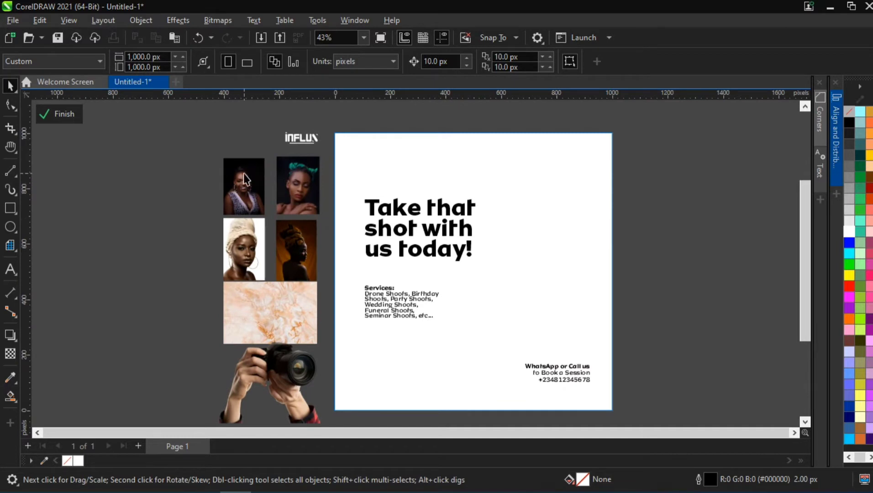
pyautogui.click(245, 178)
pyautogui.click(298, 185)
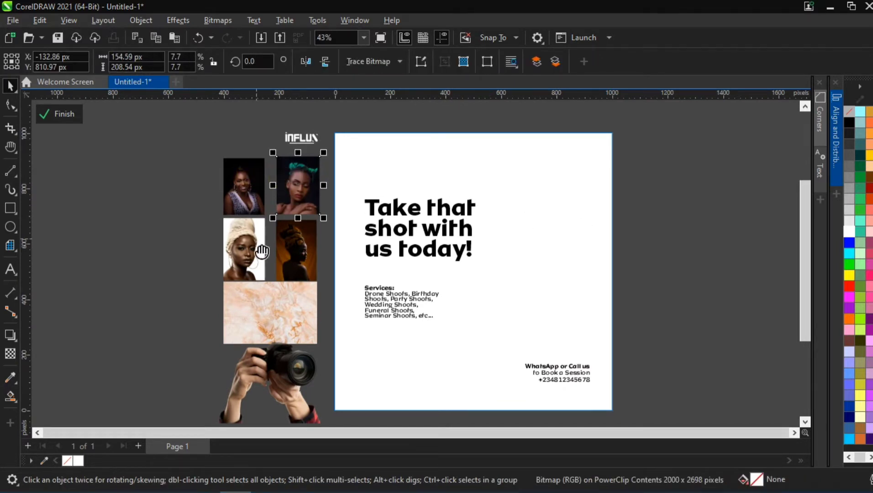
pyautogui.press('space')
pyautogui.moveTo(196, 249); pyautogui.dragTo(363, 254)
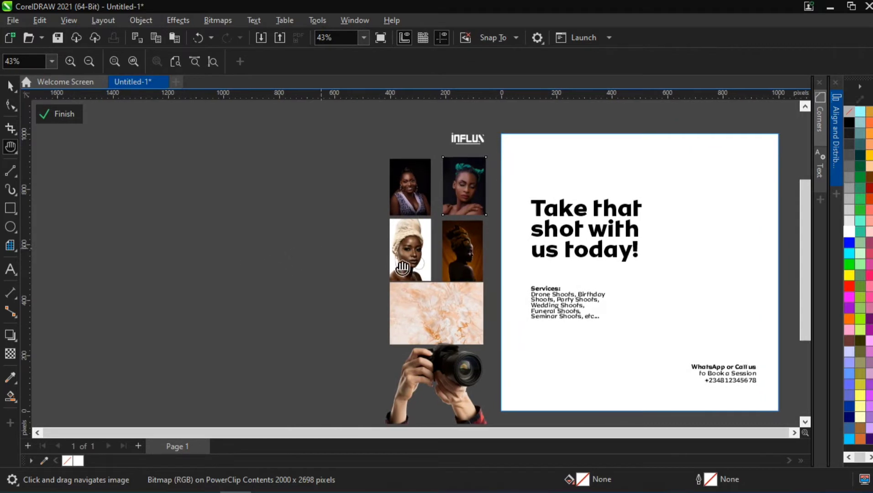
pyautogui.press('space')
pyautogui.click(58, 268)
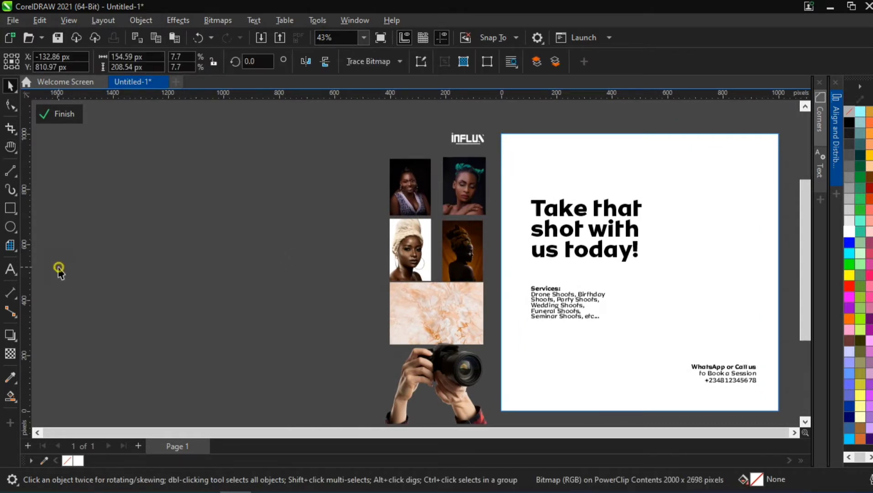
pyautogui.click(10, 209)
pyautogui.moveTo(168, 174); pyautogui.dragTo(235, 279)
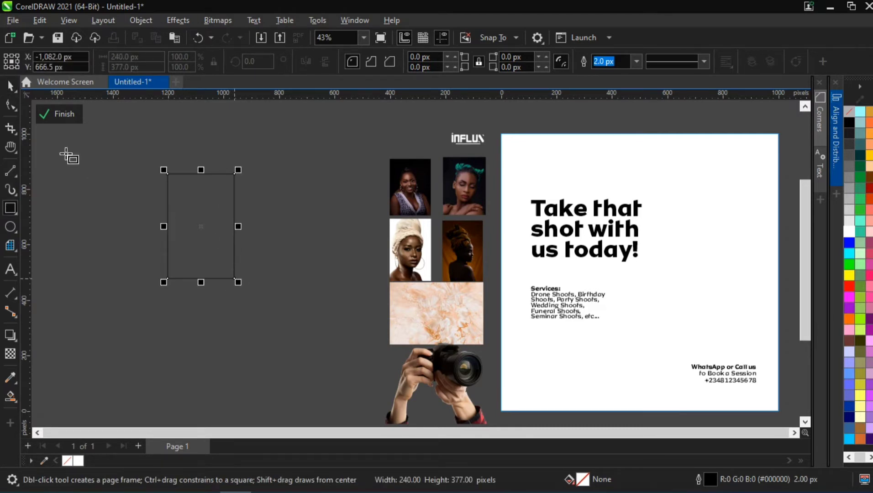
pyautogui.click(10, 104)
pyautogui.press('space')
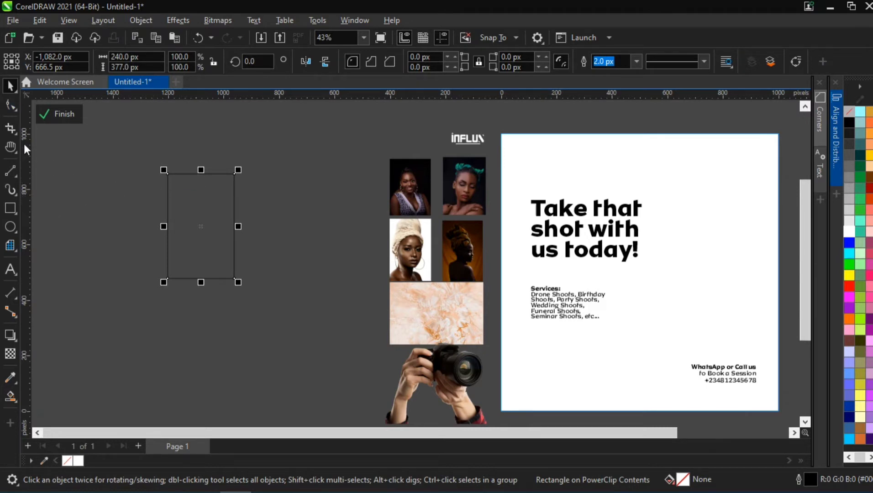
# - Give the rectangle a white outline and shift it about 90 px closer to the photos and 39 px higher
pyautogui.scroll(4, 193, 195)
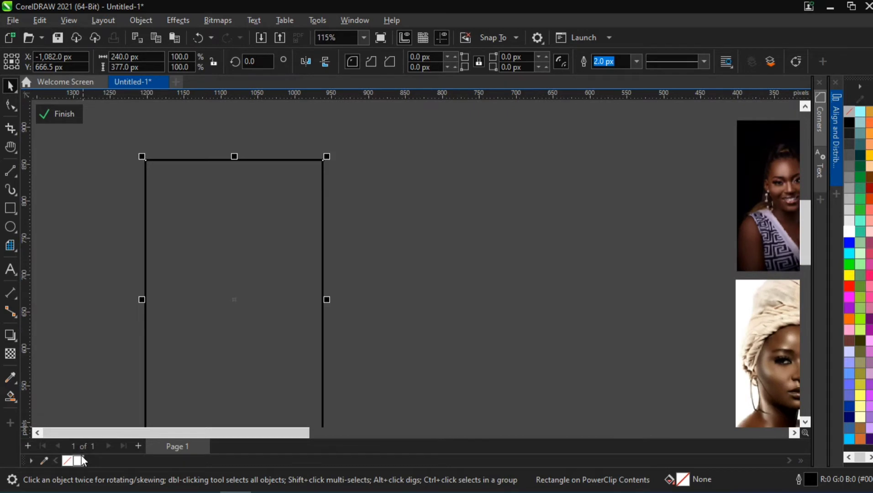
pyautogui.rightClick(79, 459)
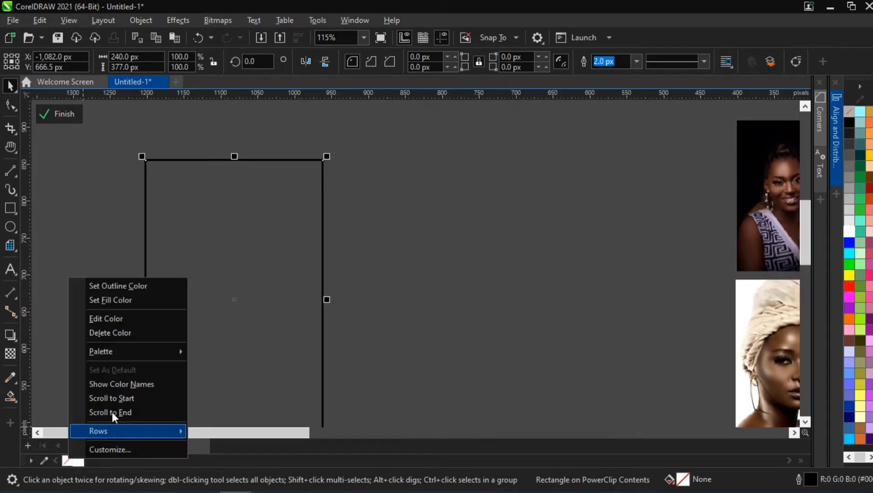
pyautogui.click(129, 286)
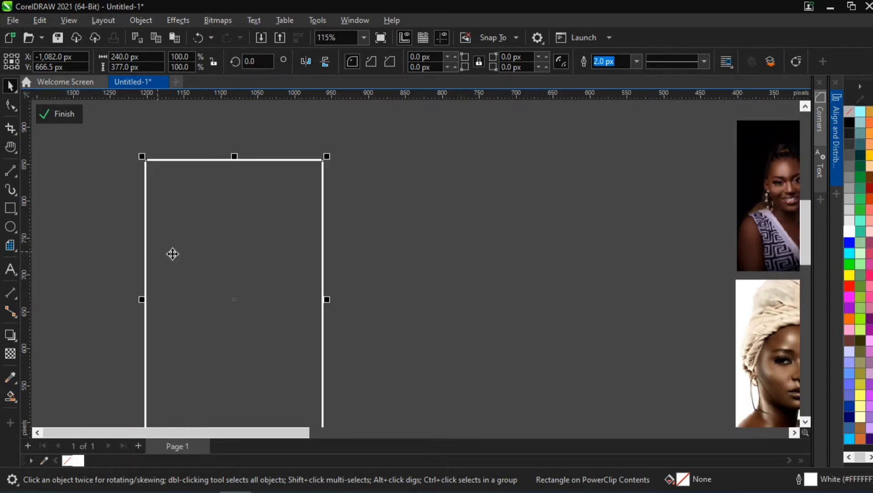
pyautogui.moveTo(173, 253); pyautogui.dragTo(239, 225)
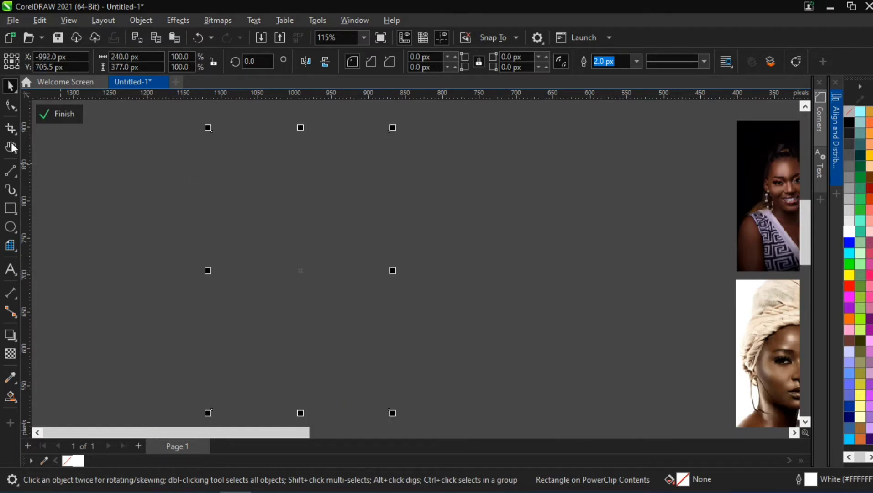
# - Round only the rectangle's upper-right corner to a 120 px radius with the Shape tool
pyautogui.click(11, 105)
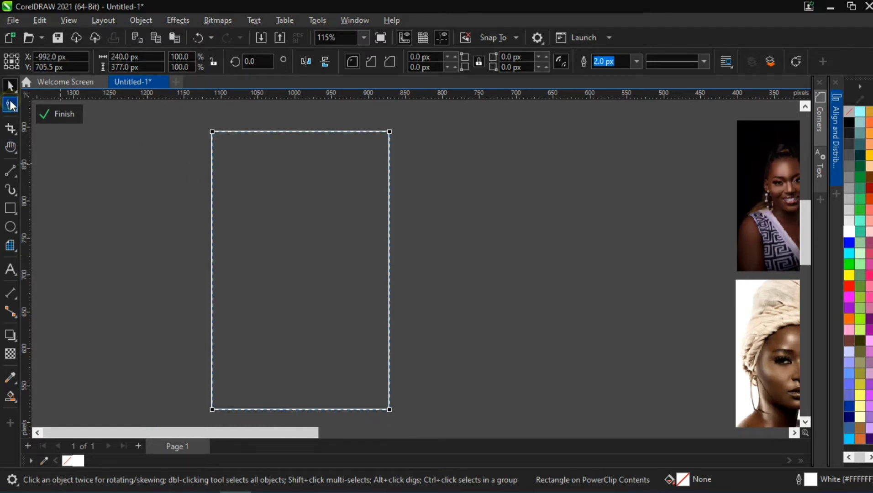
pyautogui.click(389, 132)
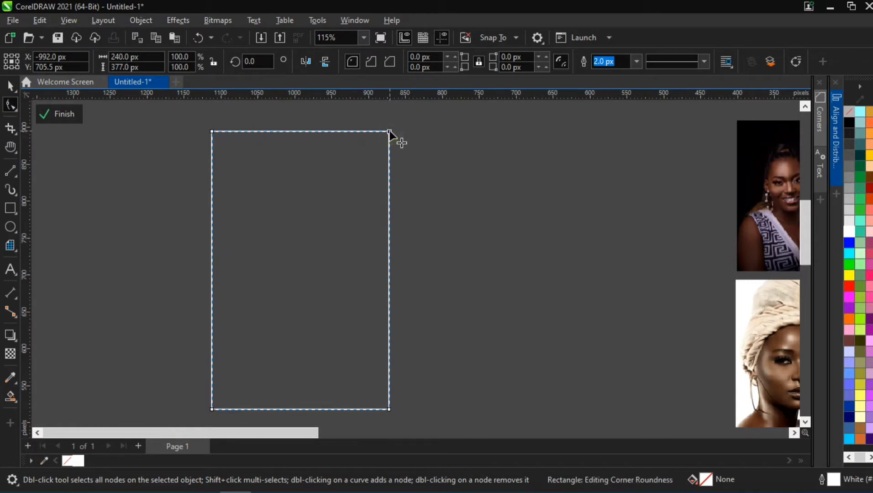
pyautogui.moveTo(389, 131); pyautogui.dragTo(398, 261)
pyautogui.scroll(-4, 451, 279)
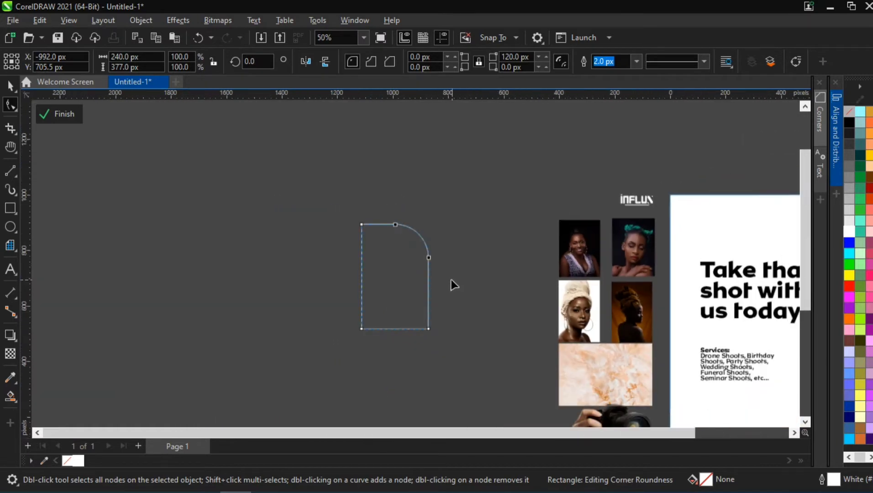
pyautogui.click(10, 85)
pyautogui.click(254, 293)
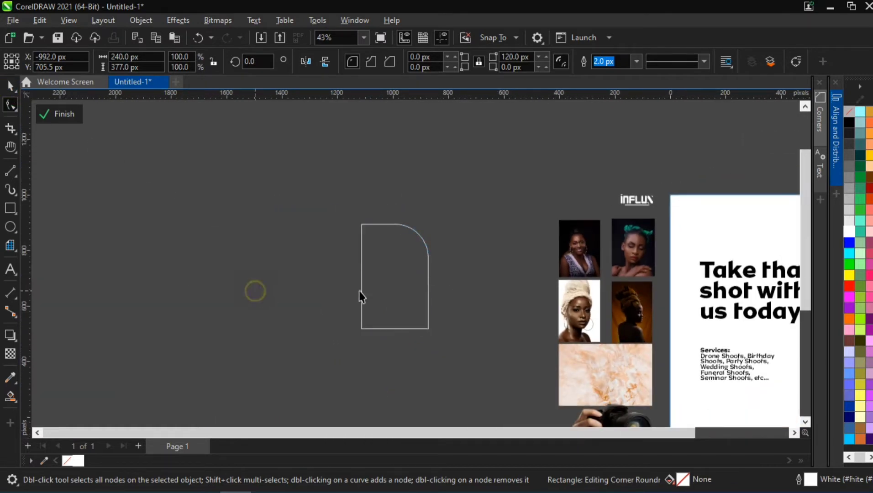
# - Create a horizontally mirrored copy of the rounded rectangle, touching the original's right edge
pyautogui.click(361, 276)
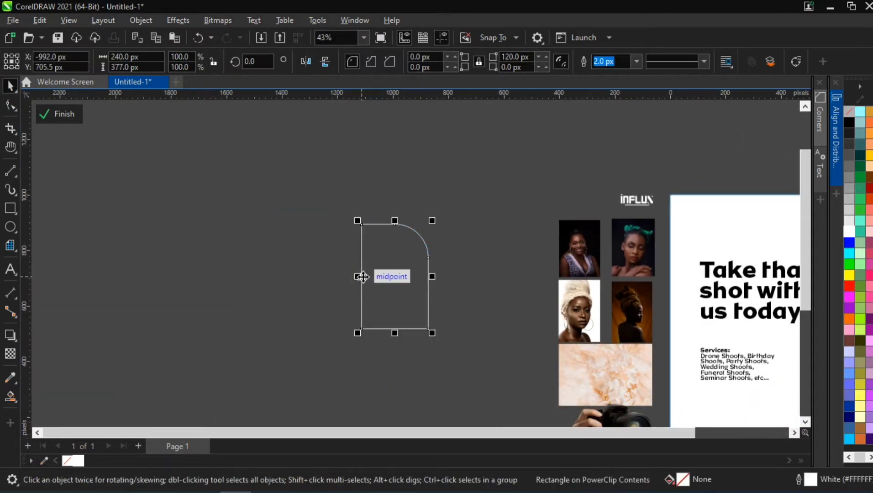
pyautogui.moveTo(359, 276); pyautogui.dragTo(472, 291)
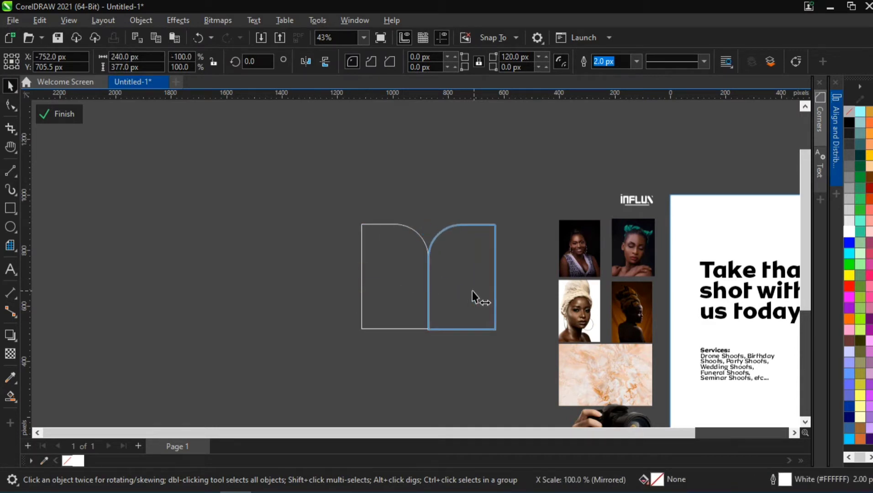
pyautogui.moveTo(473, 290); pyautogui.dragTo(470, 291)
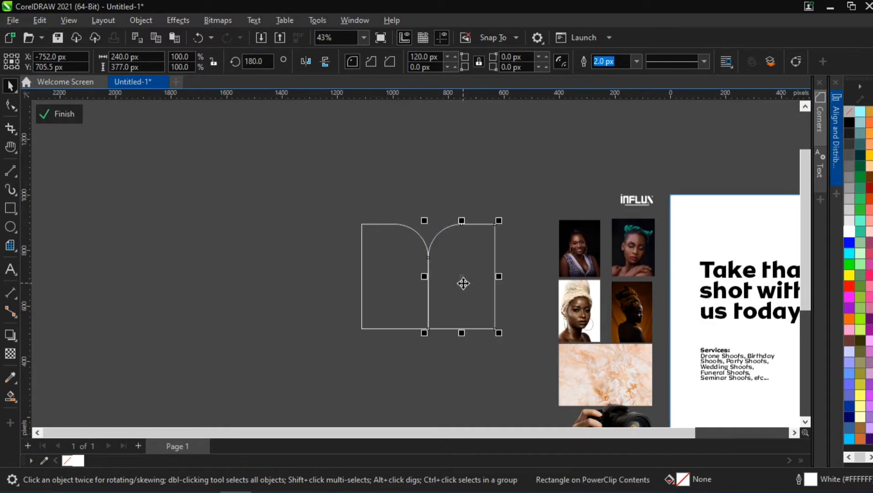
# - Nudge the mirrored copy 50 px to the right to leave a gap between the two frames, and deselect it
pyautogui.scroll(2, 463, 284)
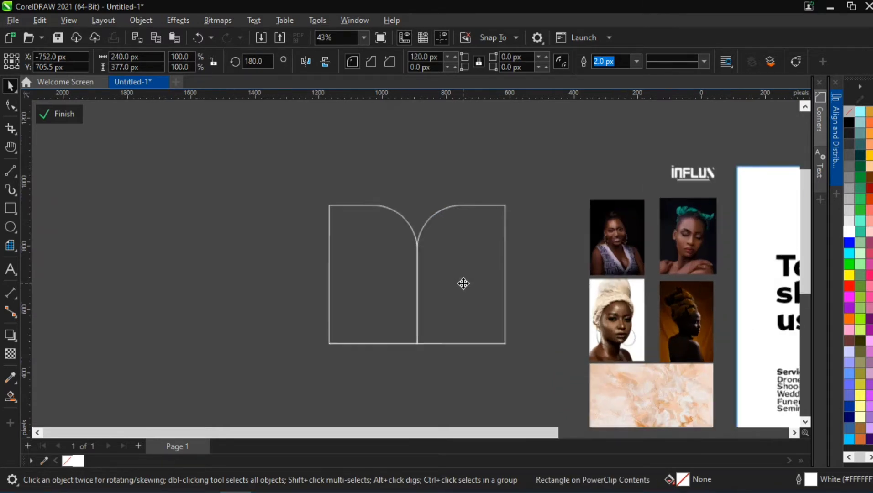
pyautogui.press('Right')
pyautogui.press('Right')
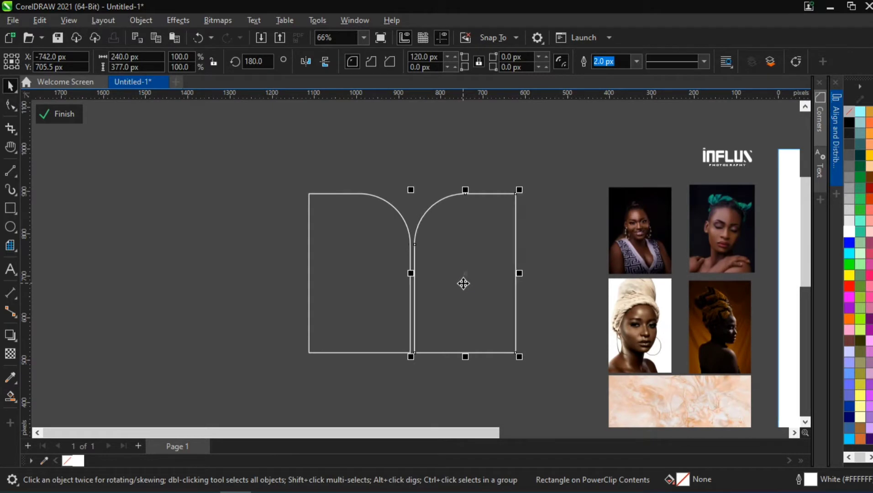
pyautogui.press('Right')
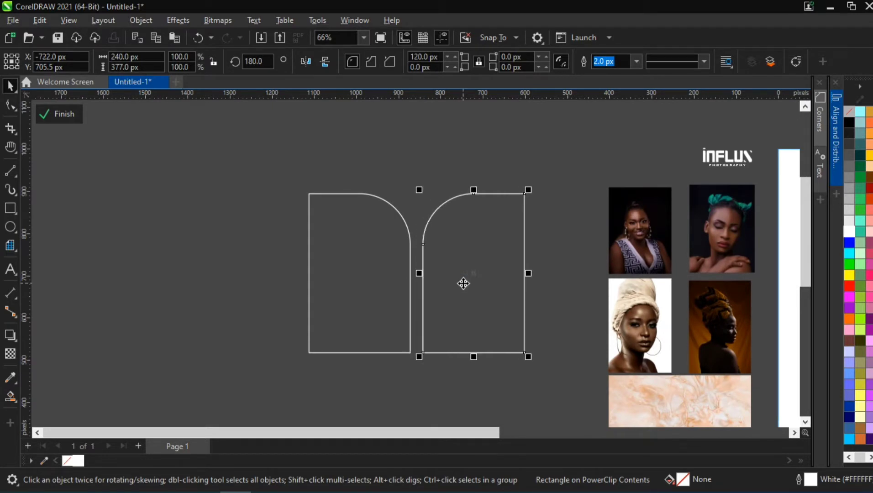
pyautogui.press('Right')
pyautogui.press('Right')
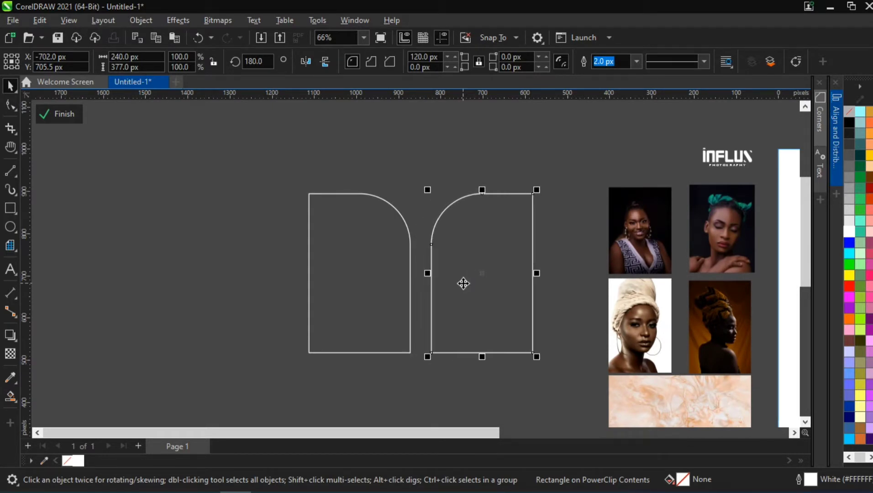
pyautogui.click(393, 151)
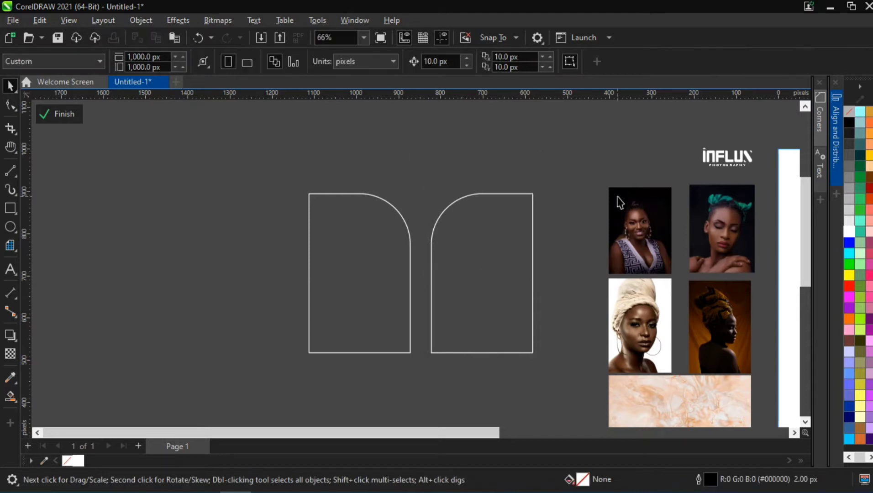
# - Duplicate the four portrait photos together and place the copies on the far side of the two rounded frames, then deselect them
pyautogui.moveTo(484, 344); pyautogui.dragTo(472, 286)
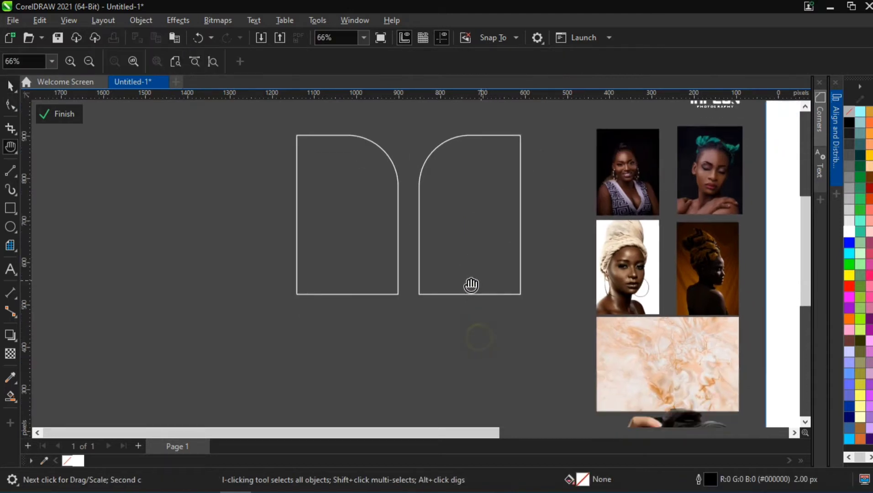
pyautogui.click(630, 158)
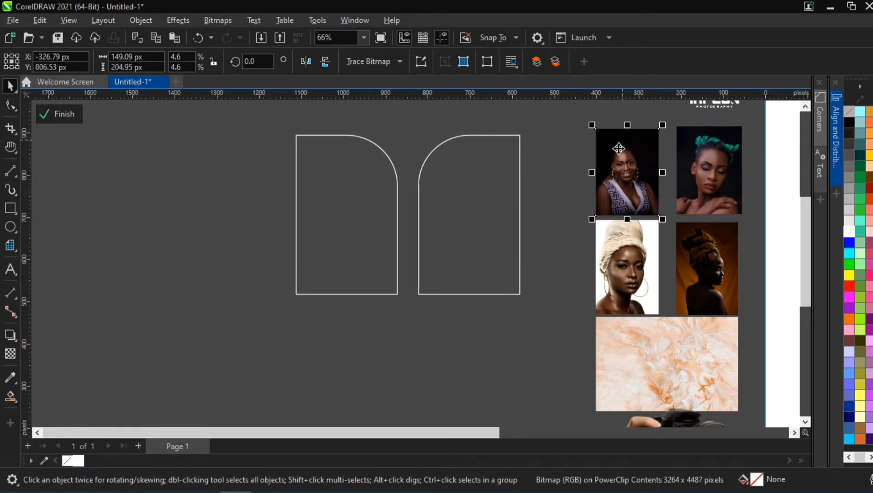
pyautogui.keyDown('shift'); pyautogui.click(692, 174); pyautogui.keyUp('shift')
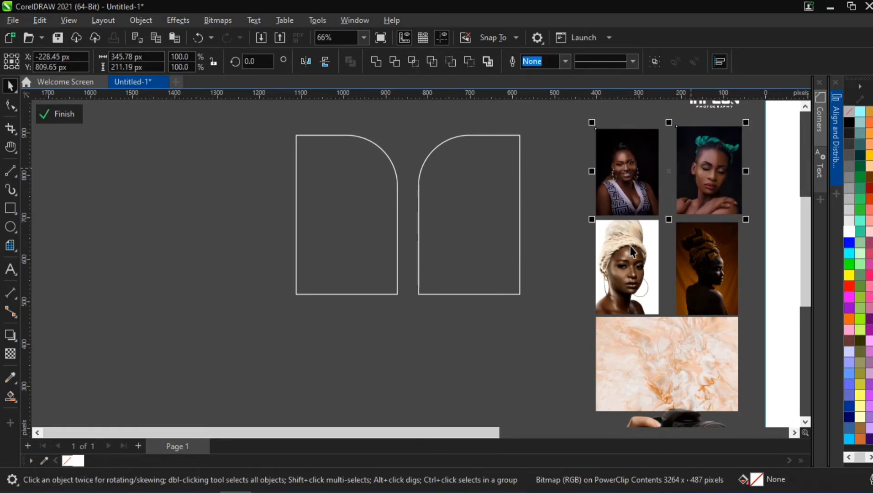
pyautogui.keyDown('shift'); pyautogui.click(630, 253); pyautogui.keyUp('shift')
pyautogui.keyDown('shift'); pyautogui.click(707, 251); pyautogui.keyUp('shift')
pyautogui.moveTo(280, 191); pyautogui.dragTo(237, 183)
pyautogui.click(179, 125)
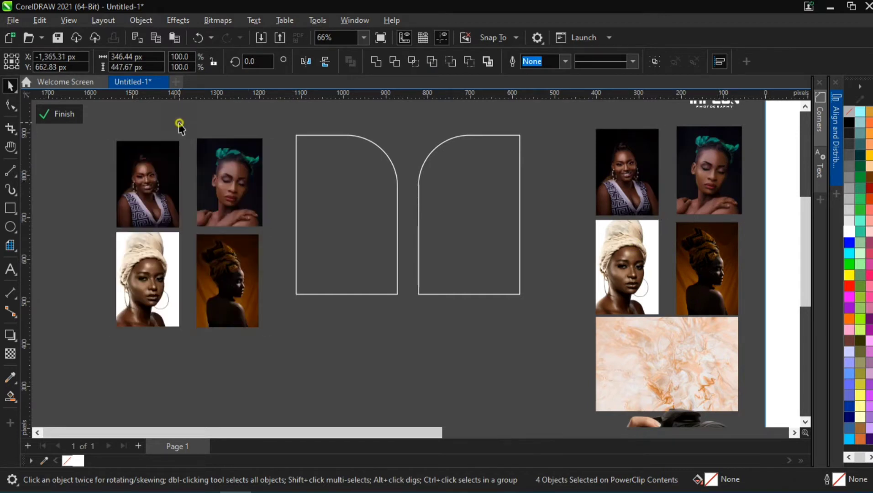
# - Adjust the smiling woman's photo copy in the Image Adjustment Lab with saturation 52, brightness 8, contrast 9, highlights 41, shadows 22 and midtones 22
pyautogui.click(155, 183)
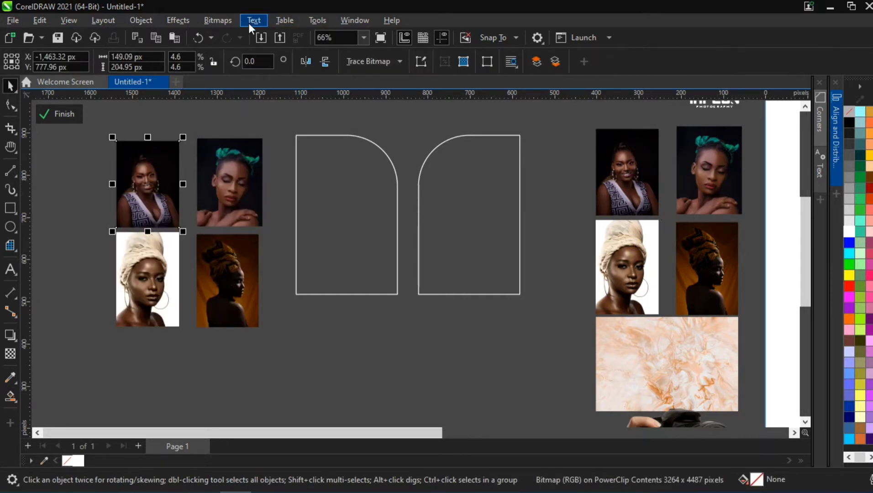
pyautogui.click(222, 21)
pyautogui.click(186, 20)
pyautogui.click(186, 19)
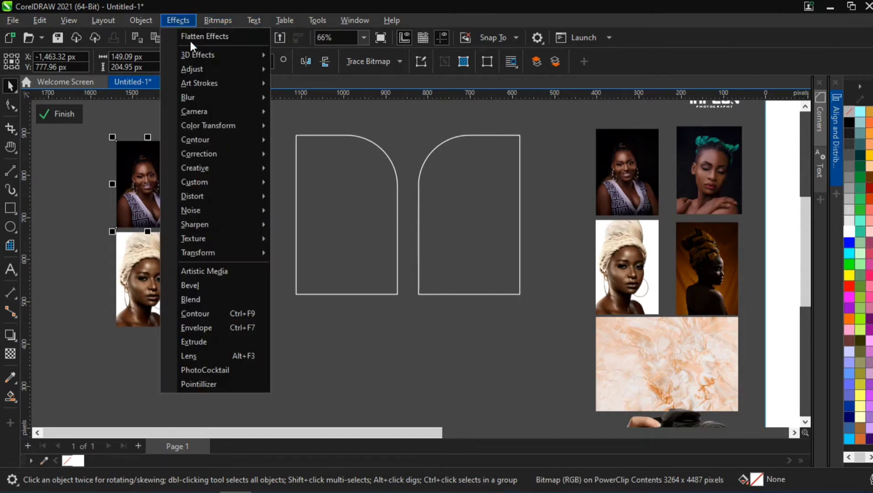
pyautogui.moveTo(217, 69)
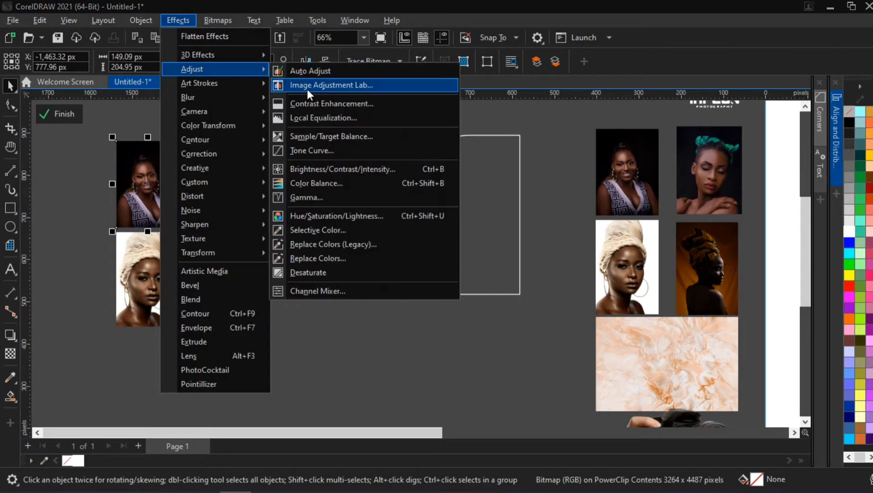
pyautogui.click(321, 84)
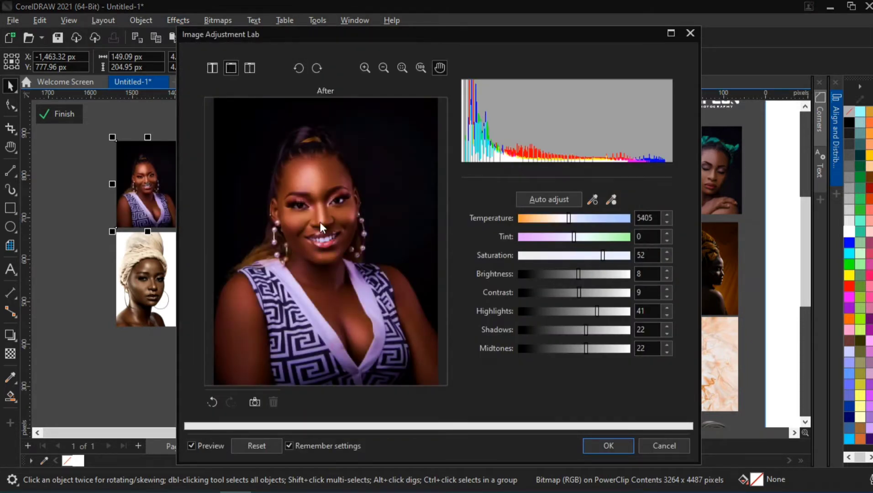
pyautogui.click(591, 447)
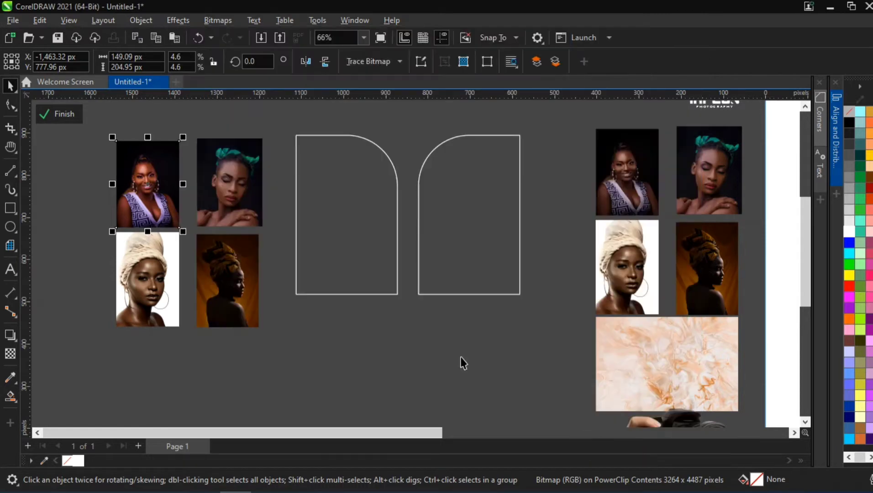
# - Apply the same Image Adjustment Lab settings, including saturation 52 and highlights 41, to the copied portrait with teal hair
pyautogui.click(213, 176)
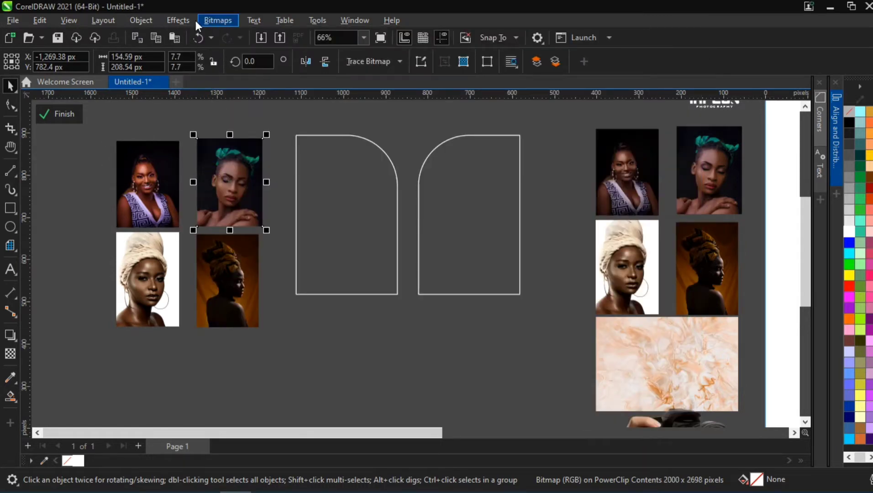
pyautogui.click(175, 19)
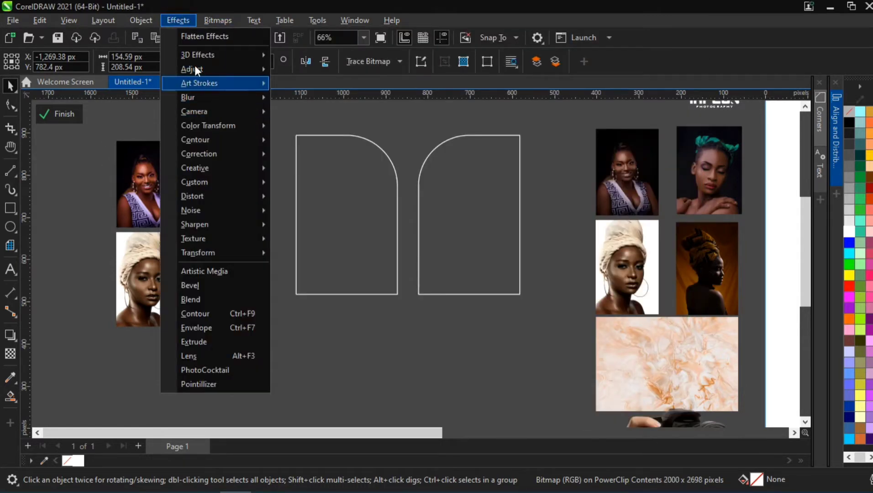
pyautogui.moveTo(196, 68)
pyautogui.click(323, 81)
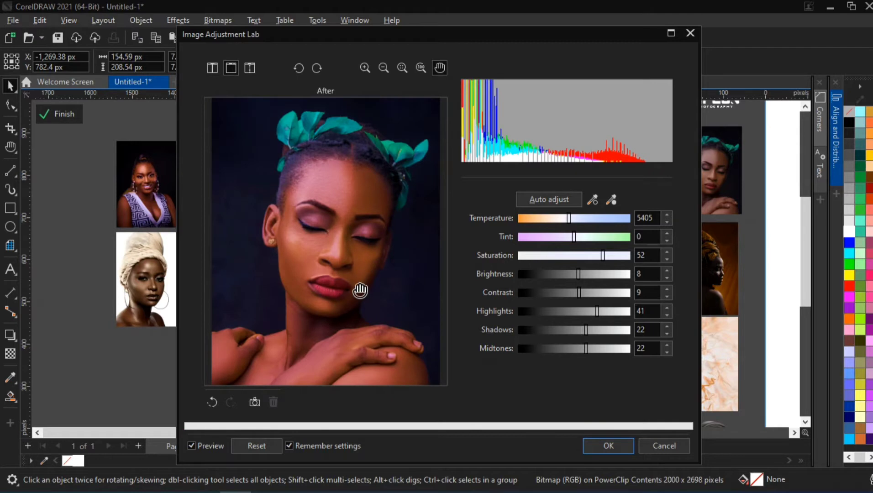
pyautogui.click(618, 449)
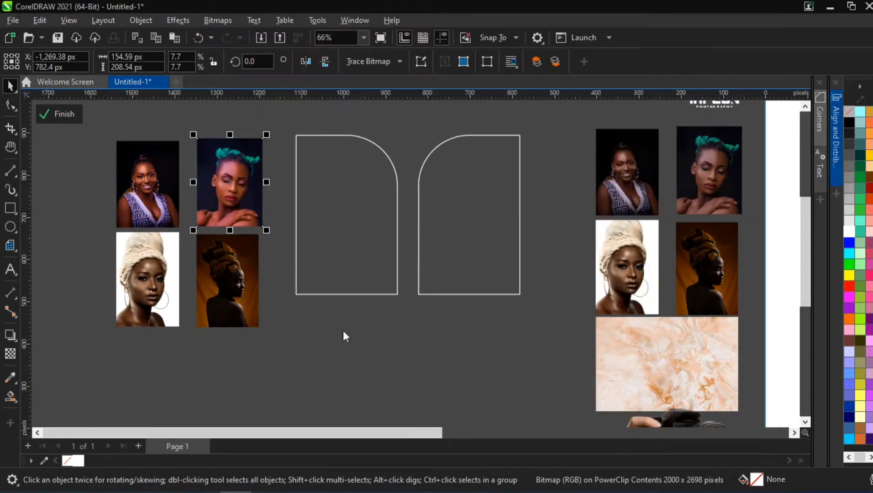
# - Apply the remembered Image Adjustment Lab settings, including saturation 52 and highlights 41, to the copied portrait with the cream headwrap
pyautogui.click(177, 264)
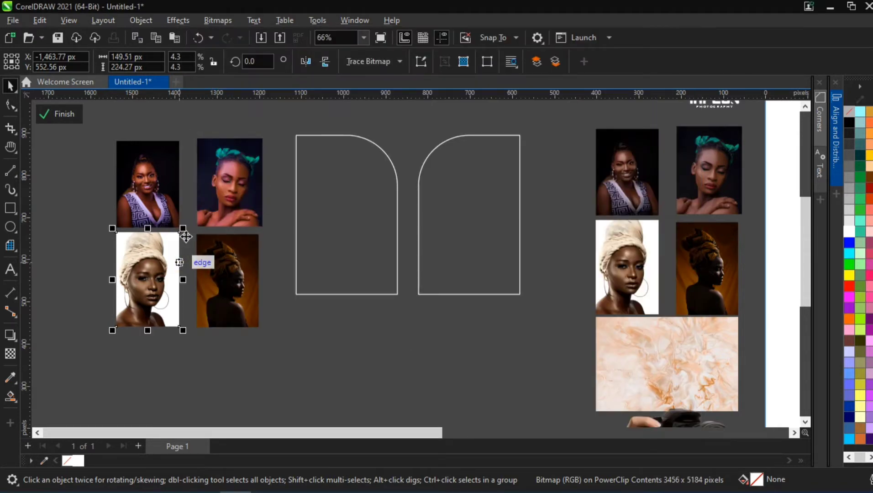
pyautogui.click(178, 19)
pyautogui.moveTo(183, 73)
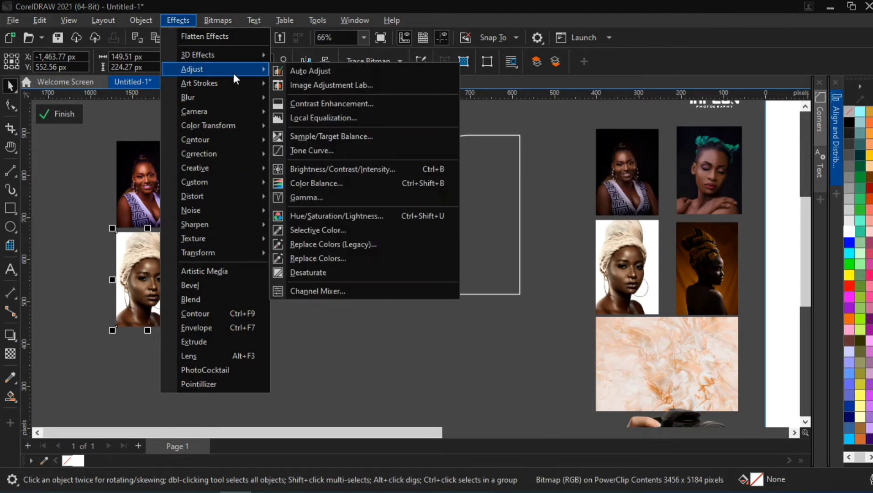
pyautogui.click(314, 85)
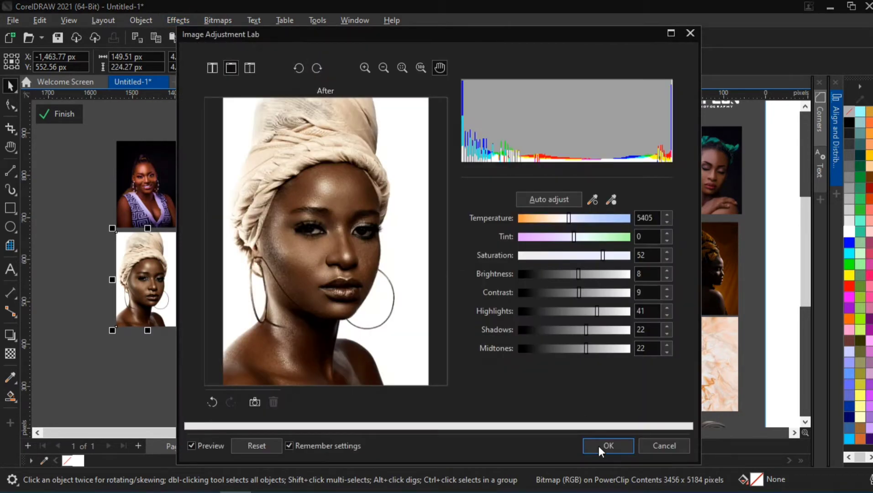
pyautogui.click(599, 446)
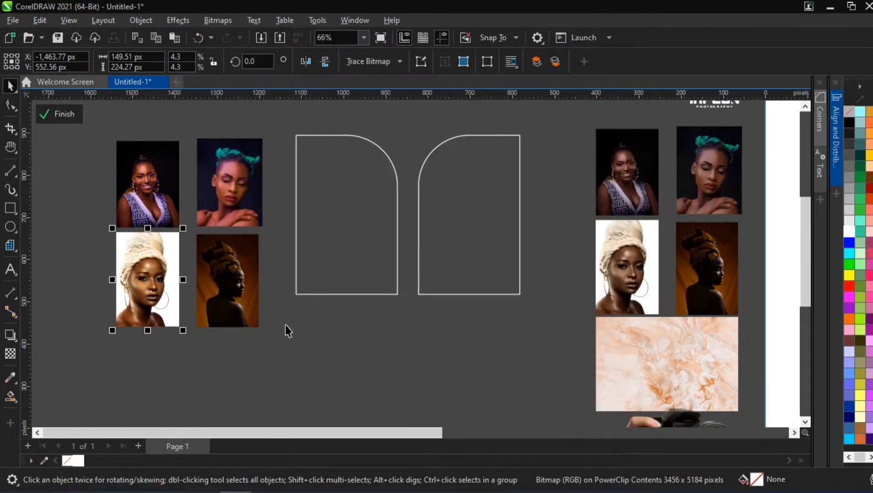
# - Apply the remembered Image Adjustment Lab settings, including saturation 52 and highlights 41, to the copied profile portrait on the orange background
pyautogui.click(247, 297)
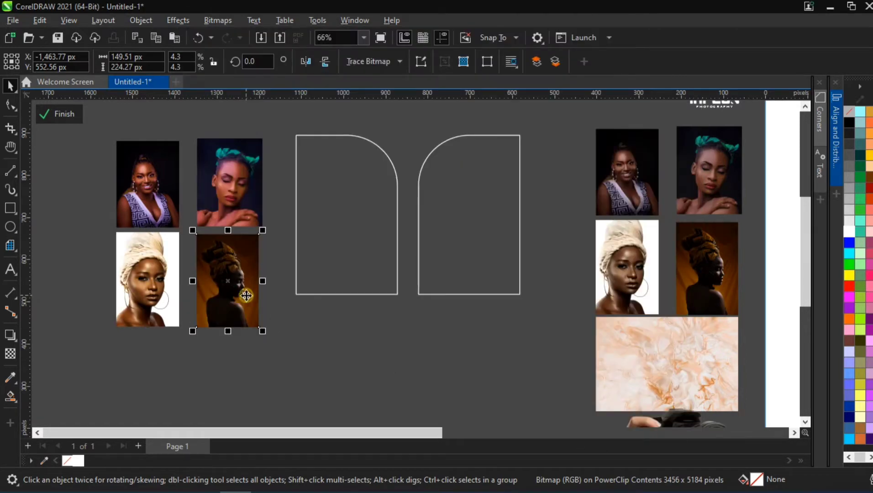
pyautogui.click(175, 20)
pyautogui.moveTo(185, 68)
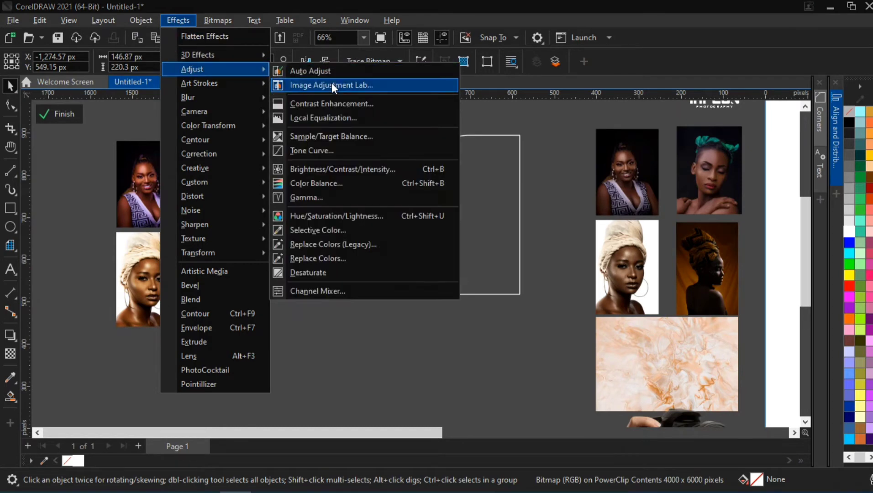
pyautogui.click(332, 85)
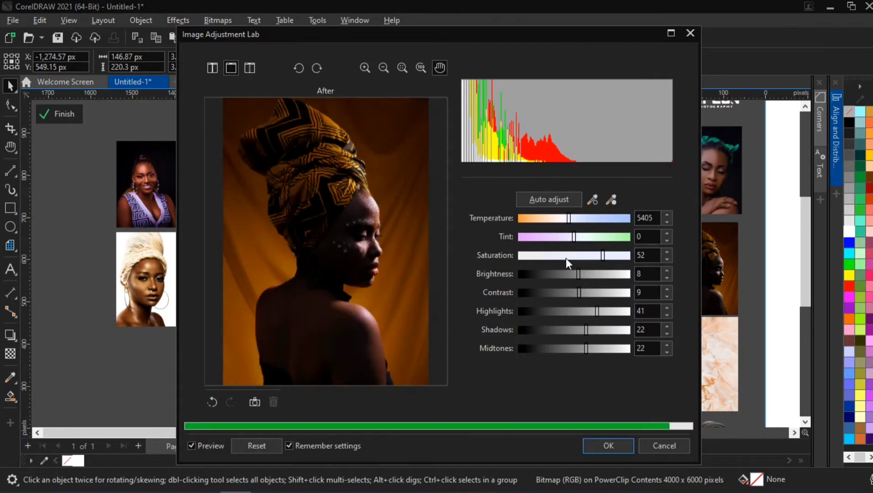
pyautogui.click(595, 444)
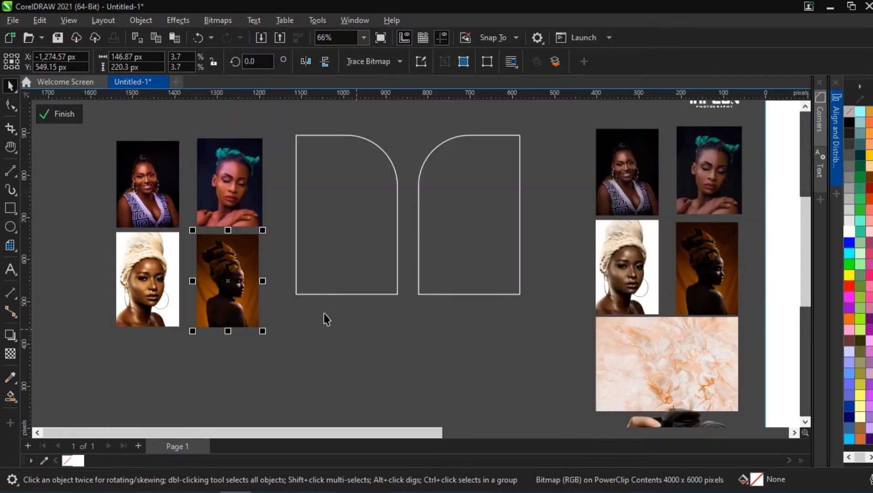
# - Move the four adjusted portraits together about 16 px closer to the frames and 28 px higher, and deselect them
pyautogui.scroll(-2, 323, 315)
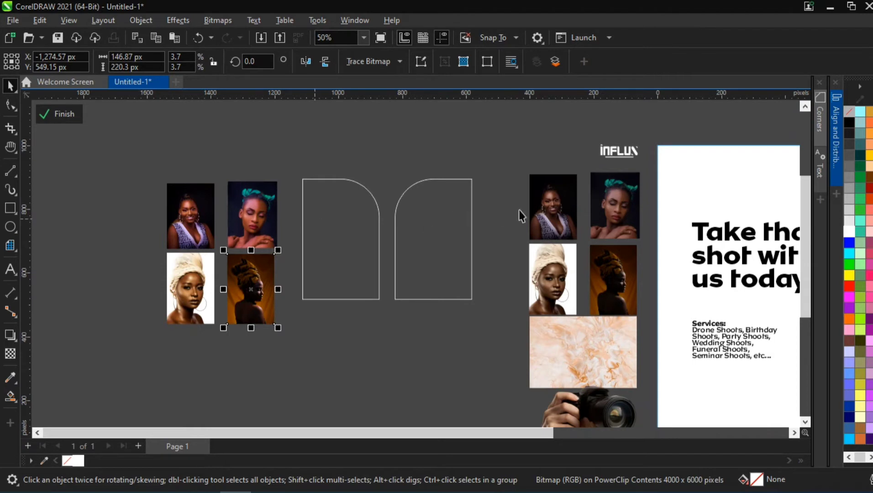
pyautogui.moveTo(138, 176); pyautogui.dragTo(312, 363)
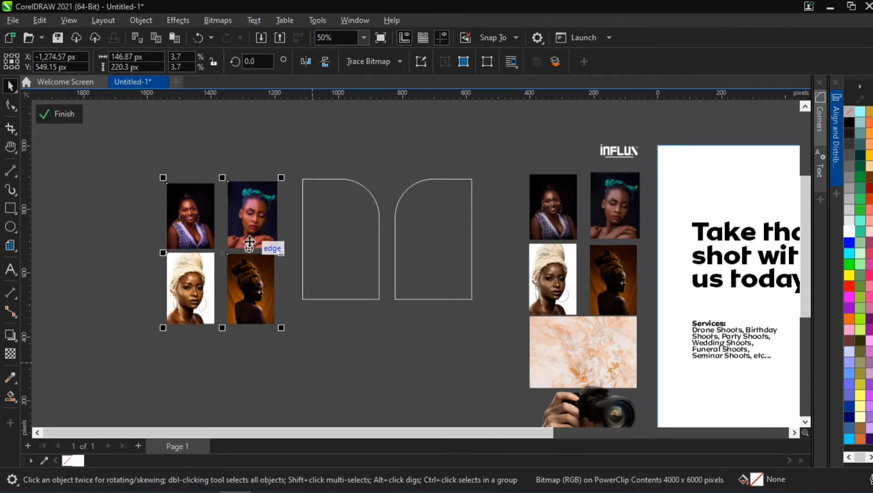
pyautogui.moveTo(273, 249); pyautogui.dragTo(278, 220)
pyautogui.click(329, 189)
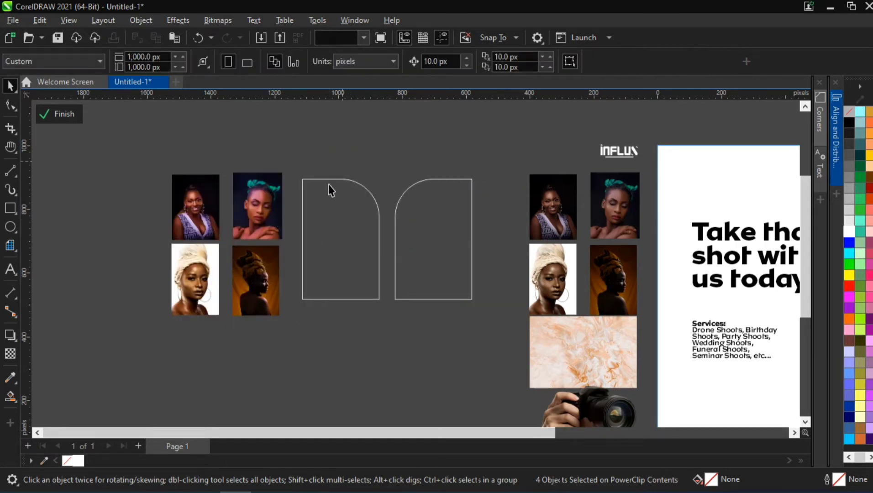
pyautogui.click(192, 199)
pyautogui.click(276, 207)
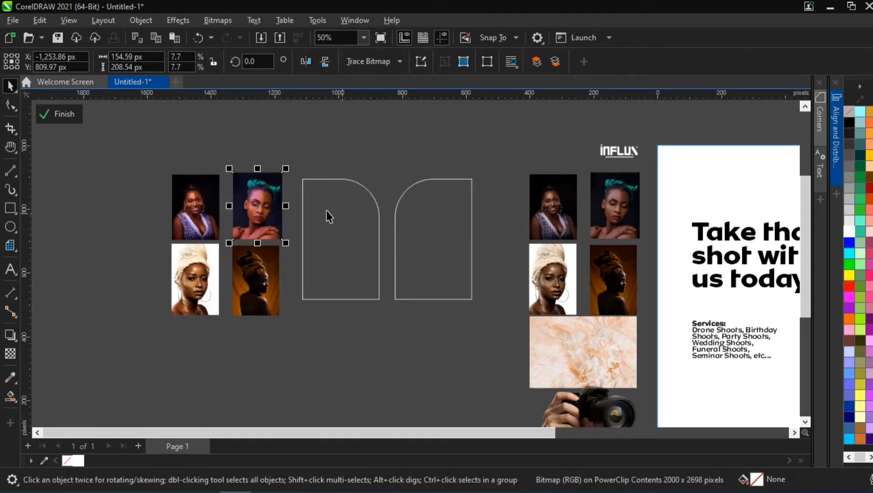
pyautogui.click(193, 286)
pyautogui.click(239, 283)
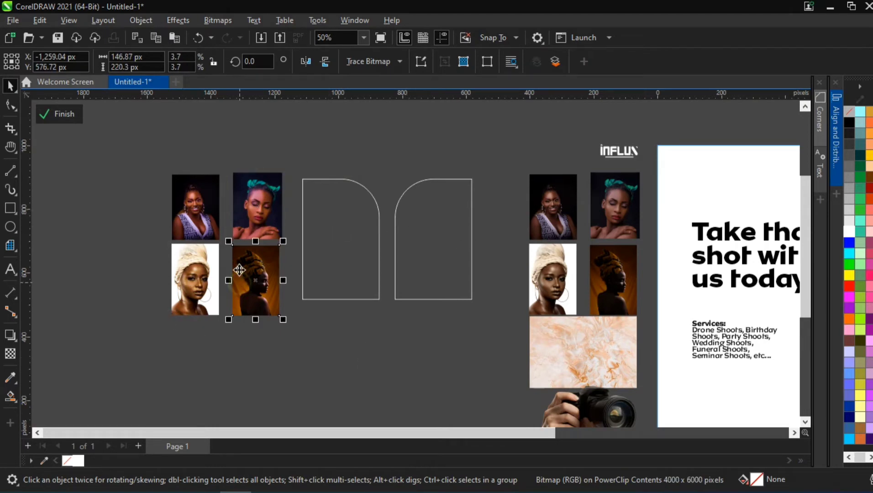
pyautogui.click(149, 212)
# - PowerClip the adjusted photo of the smiling woman inside the original rounded frame, the one nearer the photo copies
pyautogui.click(182, 199)
pyautogui.moveTo(186, 202); pyautogui.dragTo(329, 230)
pyautogui.click(358, 271)
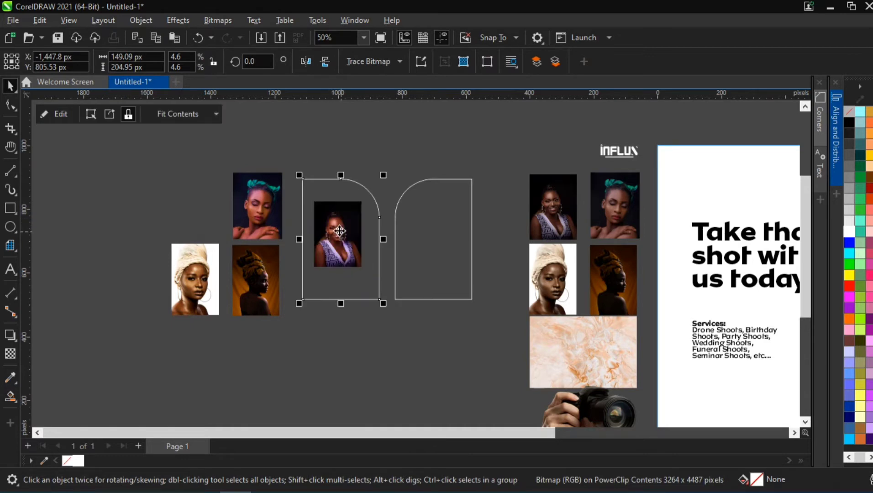
# - Edit the PowerClip contents and enlarge the smiling portrait to about 289 × 397 px so it fills the frame, then finish editing
pyautogui.doubleClick(339, 232)
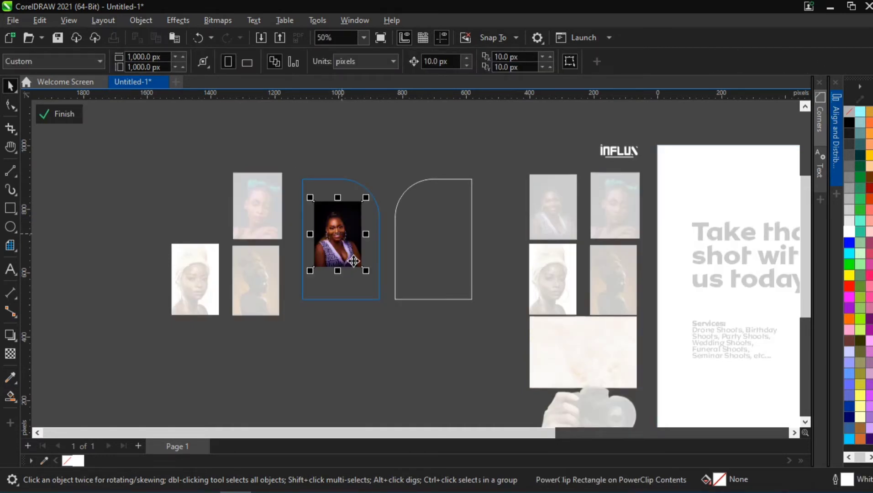
pyautogui.moveTo(354, 261); pyautogui.dragTo(392, 312)
pyautogui.scroll(2, 357, 296)
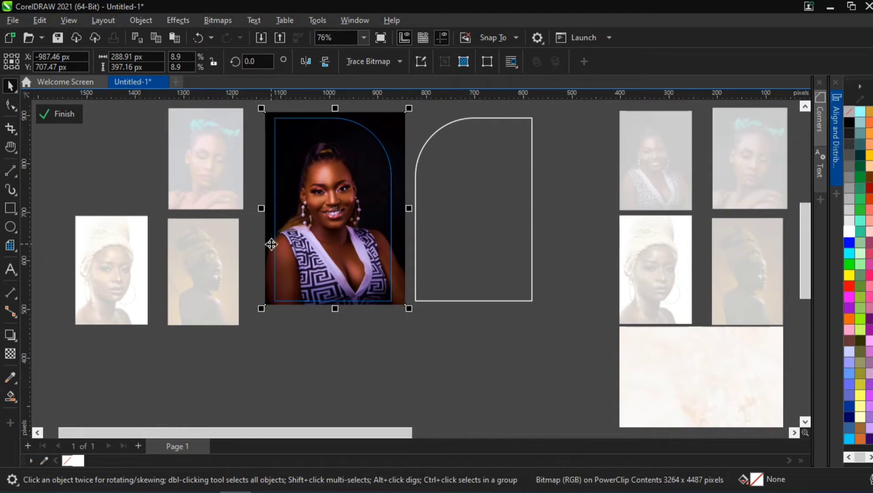
pyautogui.press('Up')
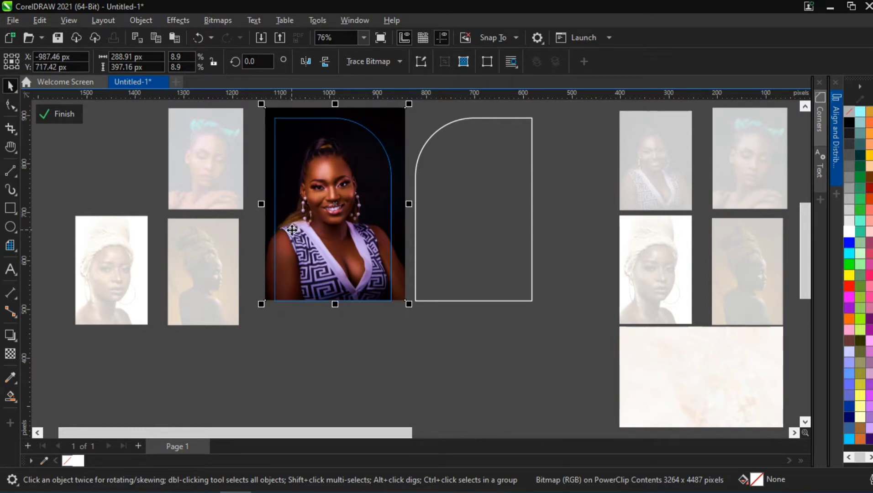
pyautogui.hotkey('ctrl', 'z')
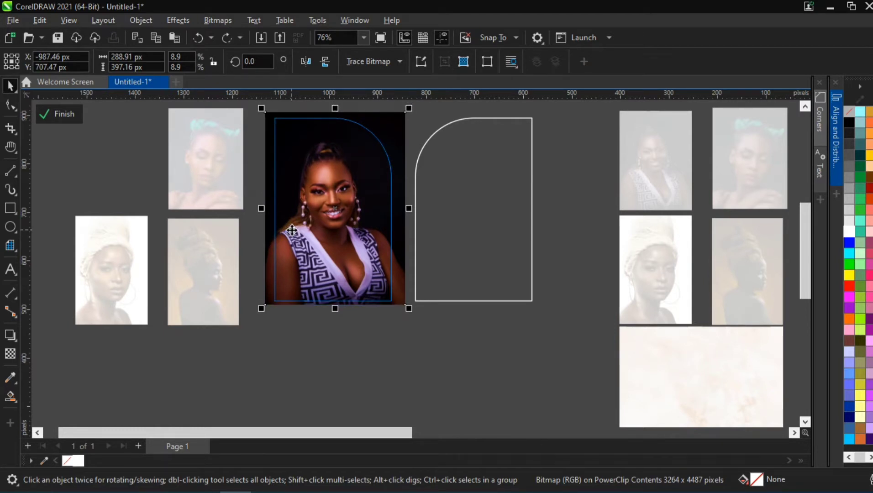
pyautogui.click(364, 378)
# - PowerClip the adjusted teal-haired portrait inside the empty mirrored frame
pyautogui.click(216, 162)
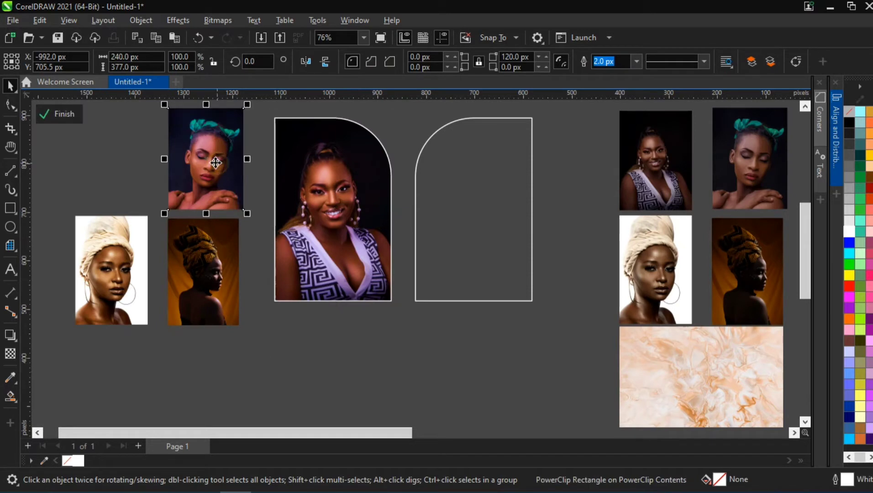
pyautogui.moveTo(216, 163); pyautogui.dragTo(480, 221)
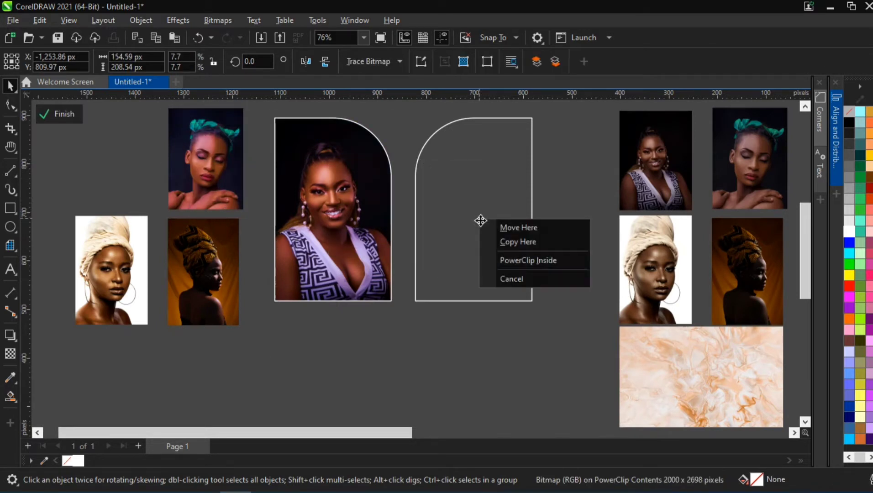
pyautogui.click(492, 259)
# - Edit the mirrored frame's PowerClip contents and enlarge the teal-haired portrait to about 287 × 387 px so it fills the frame, then finish editing
pyautogui.keyDown('ctrl'); pyautogui.click(481, 209); pyautogui.keyUp('ctrl')
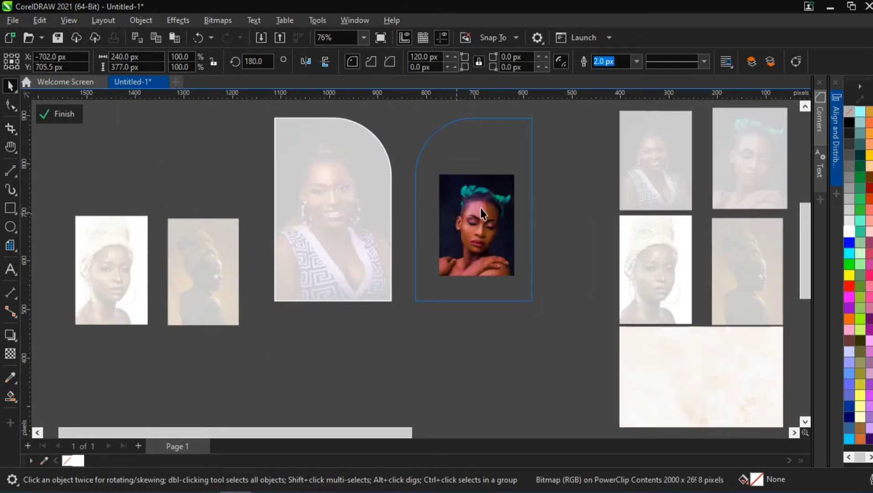
pyautogui.moveTo(476, 204); pyautogui.dragTo(470, 200)
pyautogui.moveTo(510, 273); pyautogui.dragTo(540, 323)
pyautogui.moveTo(401, 313); pyautogui.dragTo(408, 316)
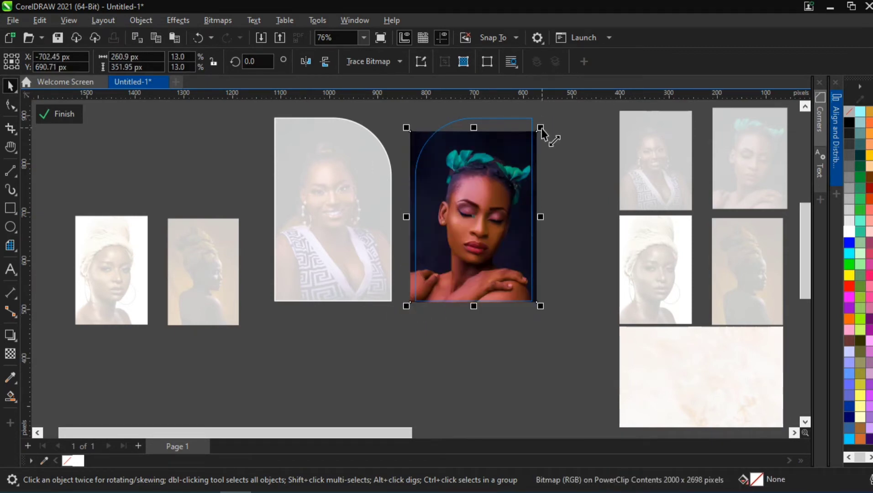
pyautogui.moveTo(541, 128); pyautogui.dragTo(563, 116)
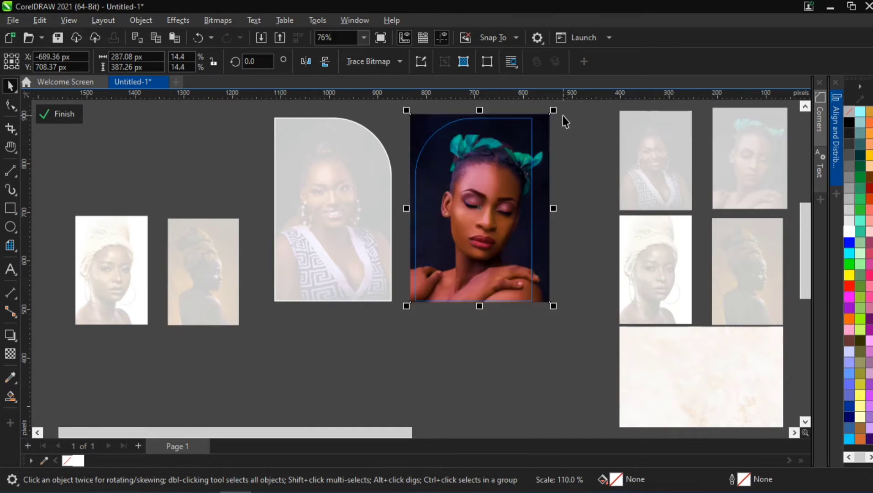
pyautogui.press('Left')
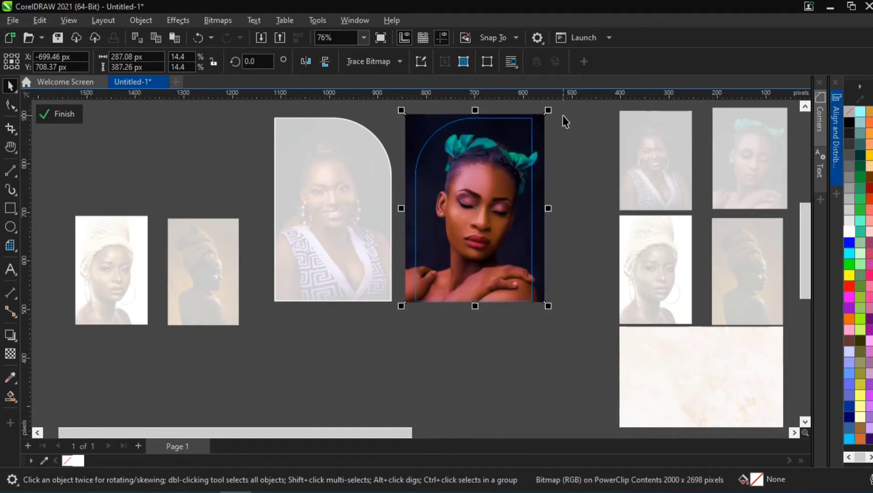
pyautogui.click(573, 163)
# - Duplicate both filled rounded frames together straight below the originals, about 426 px lower, to form a two-by-two grid
pyautogui.click(392, 253)
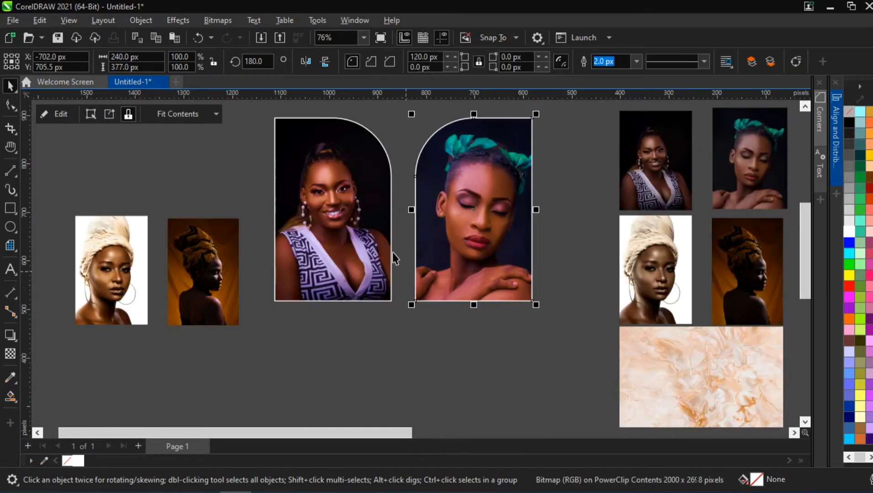
pyautogui.scroll(-2, 393, 252)
pyautogui.keyDown('shift'); pyautogui.click(425, 214); pyautogui.keyUp('shift')
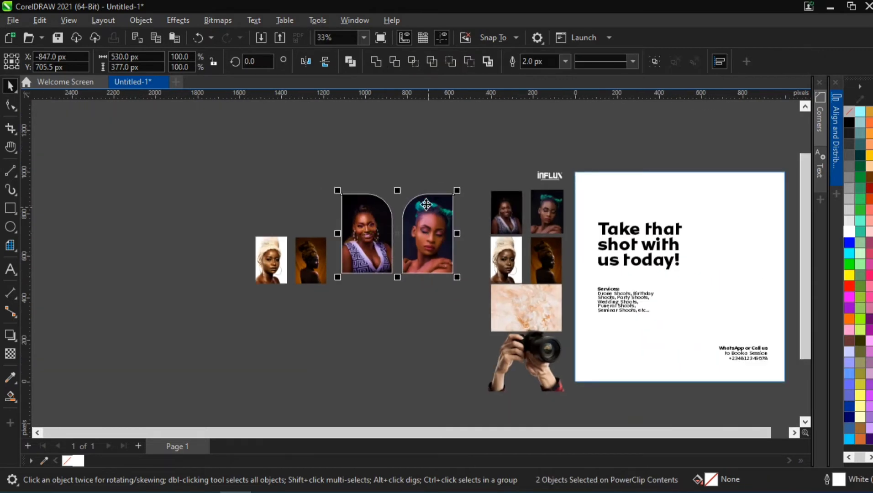
pyautogui.moveTo(423, 205); pyautogui.dragTo(419, 285)
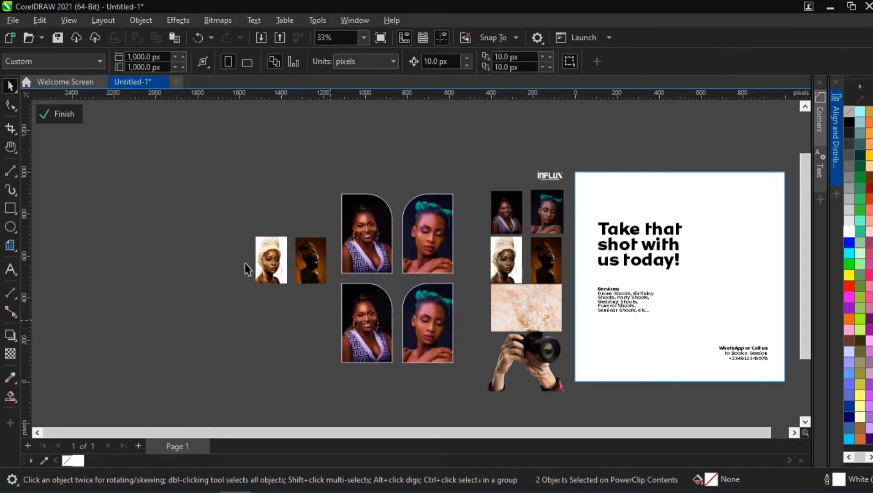
# - PowerClip the adjusted portrait of the woman in the cream headwrap inside the lower copy of the smiling woman's frame
pyautogui.click(276, 345)
pyautogui.scroll(3, 339, 391)
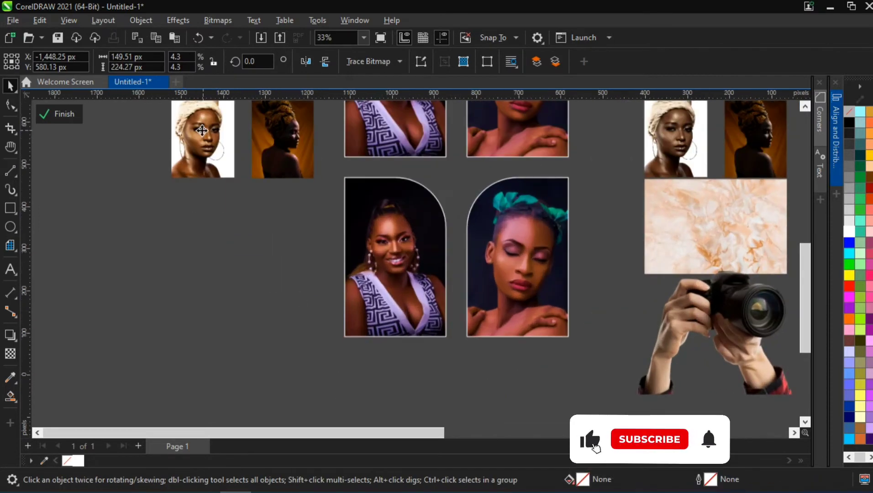
pyautogui.click(361, 253)
pyautogui.moveTo(392, 279); pyautogui.dragTo(396, 274)
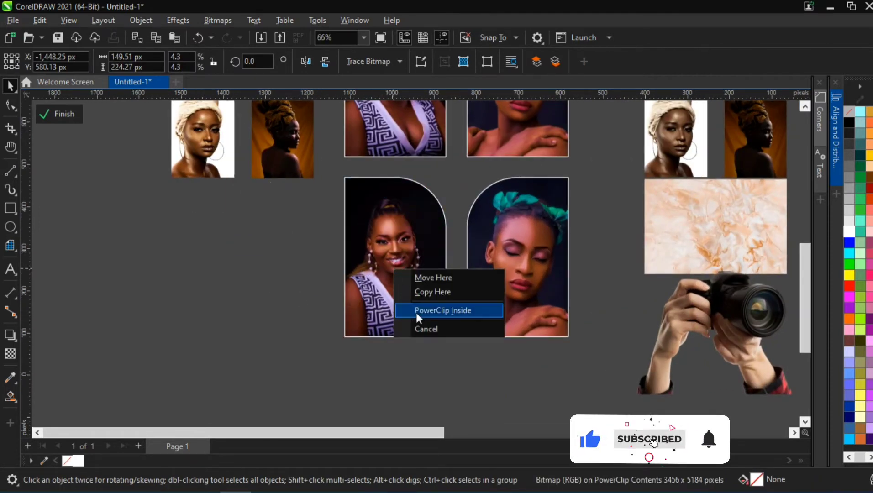
pyautogui.click(425, 310)
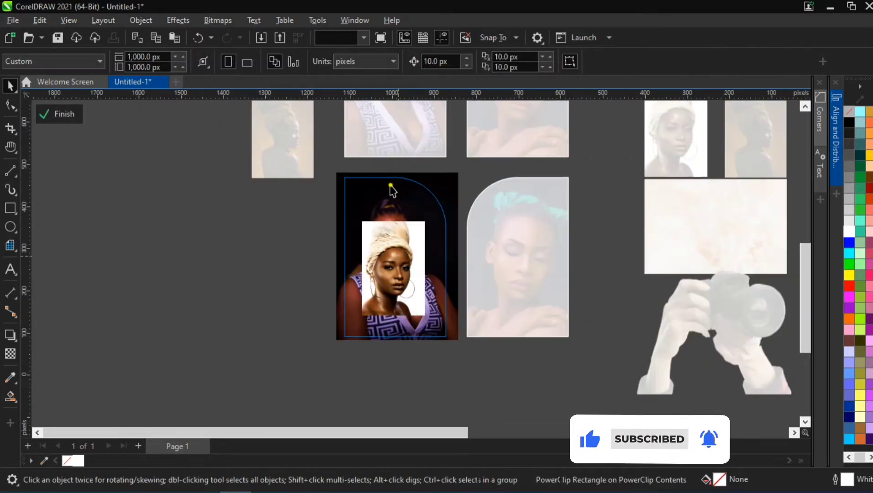
# - Delete the smiling portrait from that frame's contents and enlarge the cream-headwrap portrait to about 263 × 394 px, then finish editing
pyautogui.click(390, 185)
pyautogui.press('Delete')
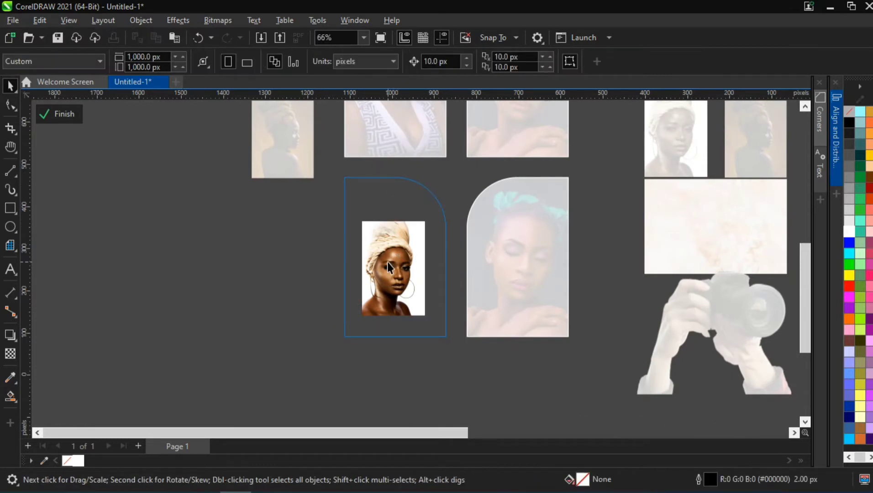
pyautogui.click(390, 248)
pyautogui.moveTo(390, 248); pyautogui.dragTo(393, 236)
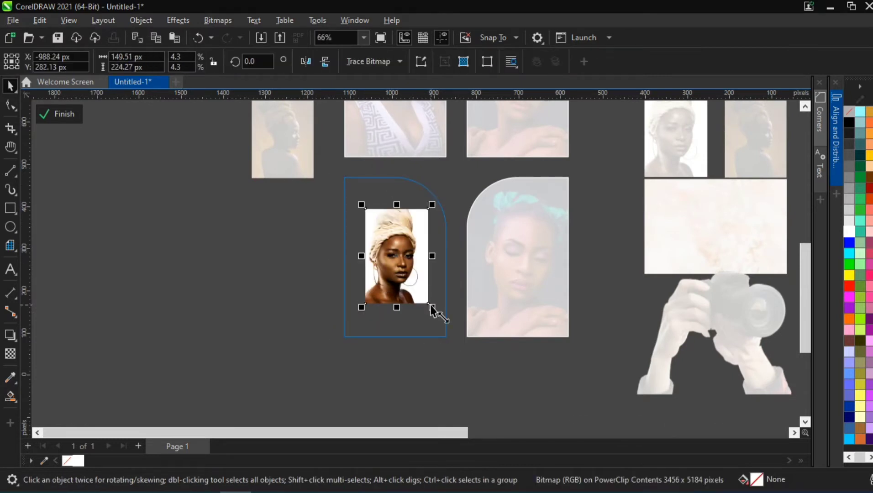
pyautogui.moveTo(431, 307); pyautogui.dragTo(457, 344)
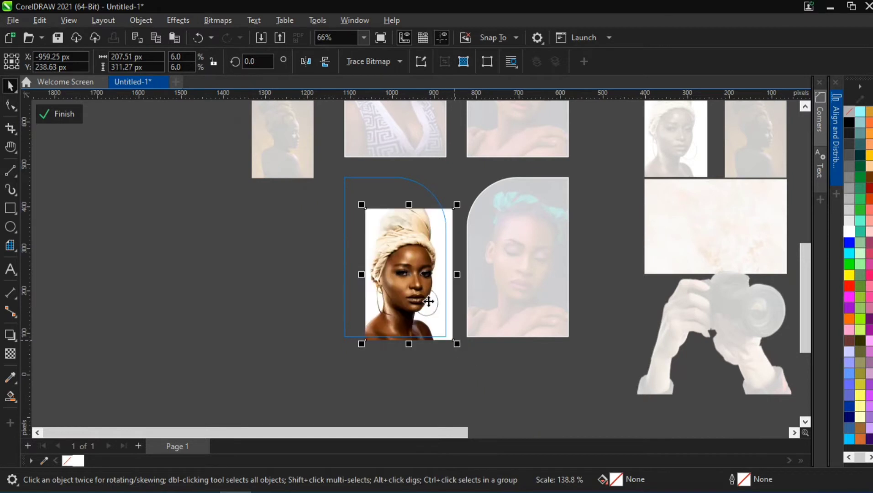
pyautogui.moveTo(362, 205); pyautogui.dragTo(306, 171)
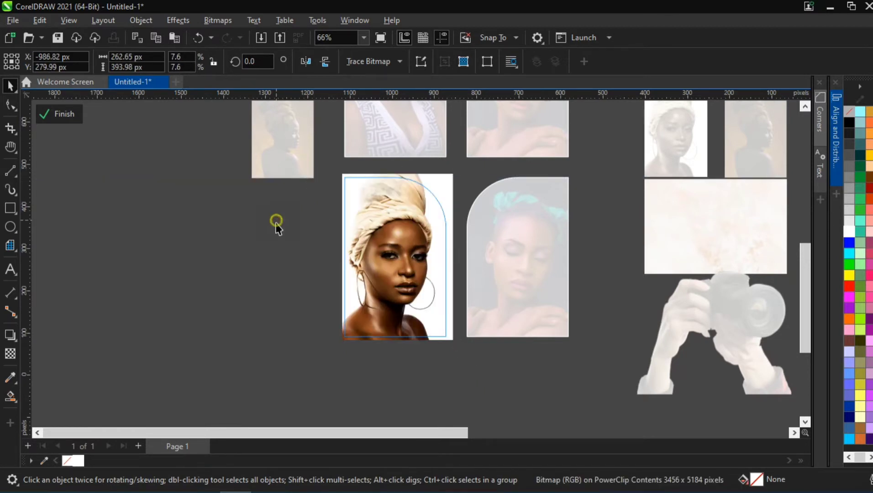
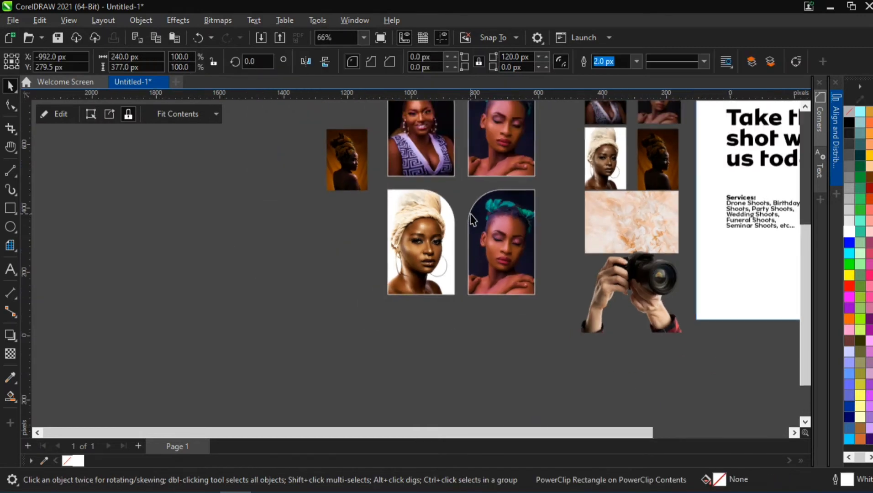
# - Add 10 colors sampled from the adjusted dark profile portrait to the document color palette
pyautogui.press('h')
pyautogui.moveTo(461, 167); pyautogui.dragTo(407, 194)
pyautogui.scroll(2, 346, 194)
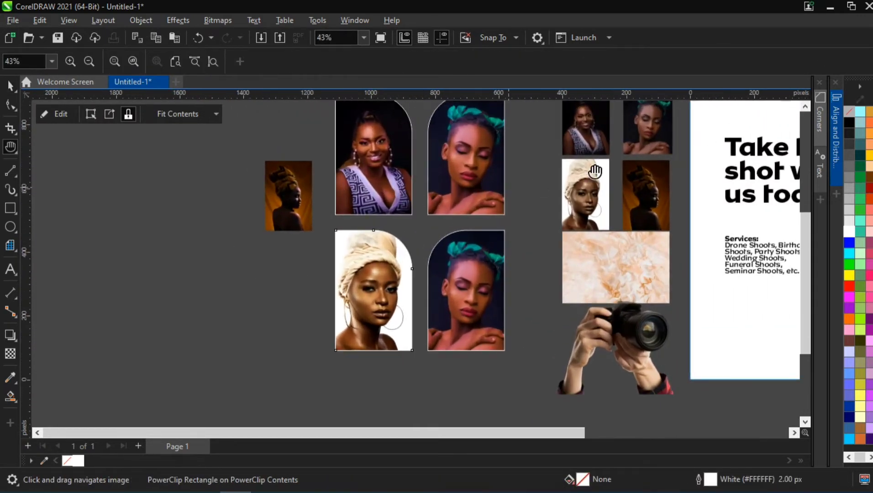
pyautogui.press('space')
pyautogui.click(55, 114)
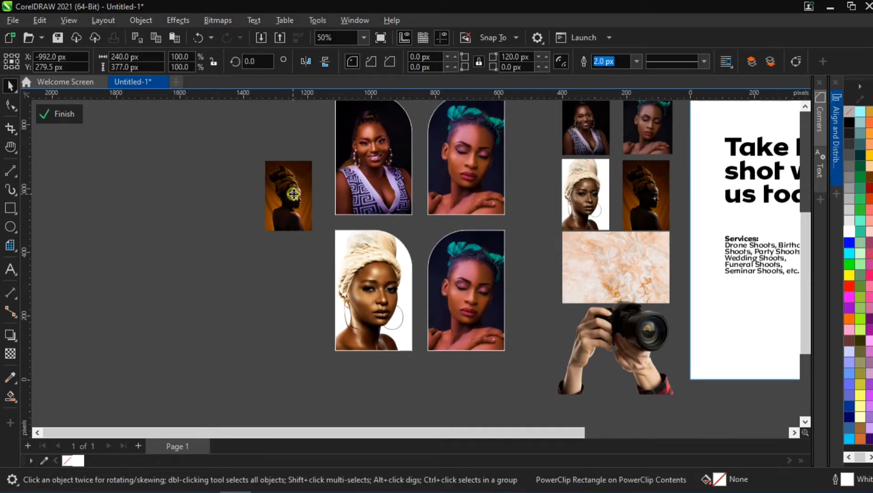
pyautogui.click(288, 174)
pyautogui.click(281, 190)
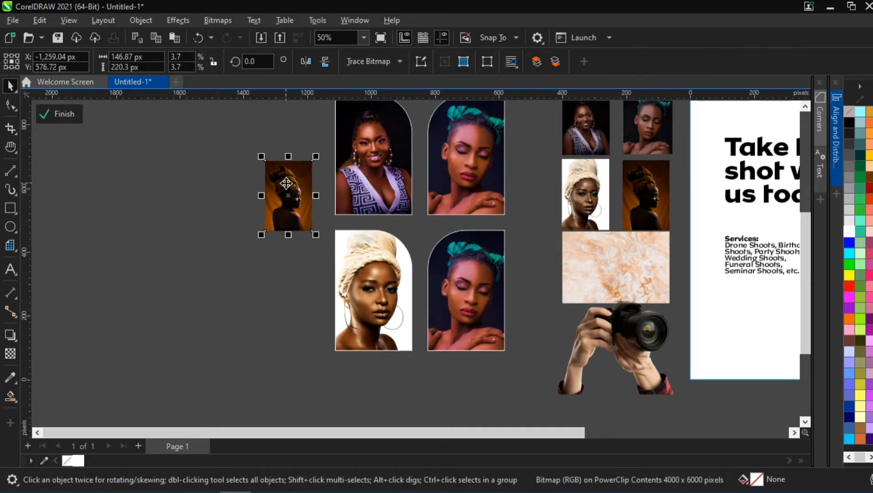
pyautogui.moveTo(286, 182); pyautogui.dragTo(88, 456)
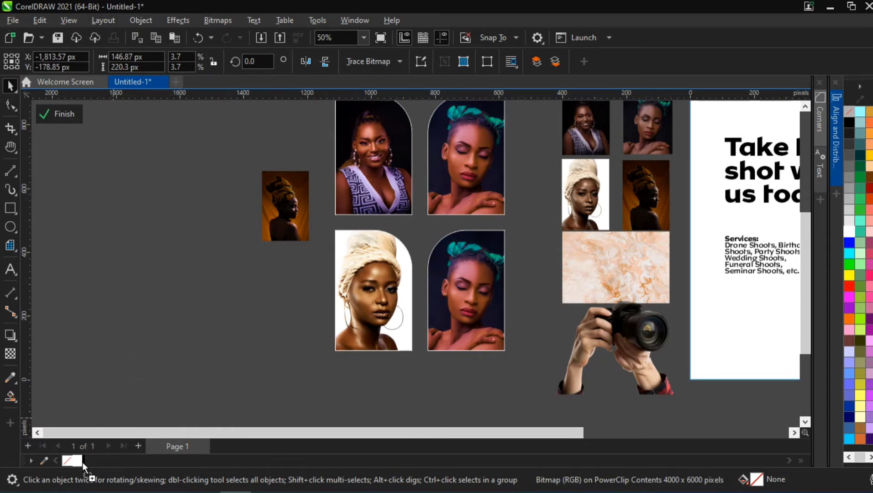
pyautogui.moveTo(83, 462); pyautogui.dragTo(83, 461)
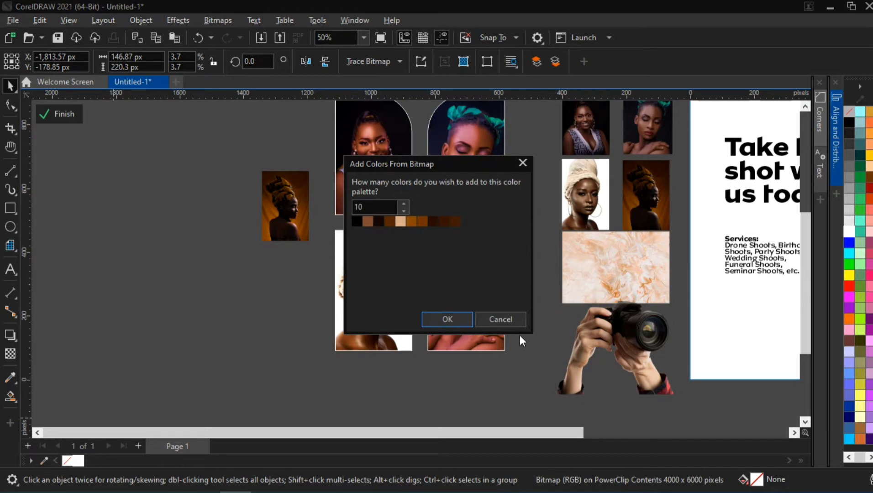
pyautogui.click(447, 319)
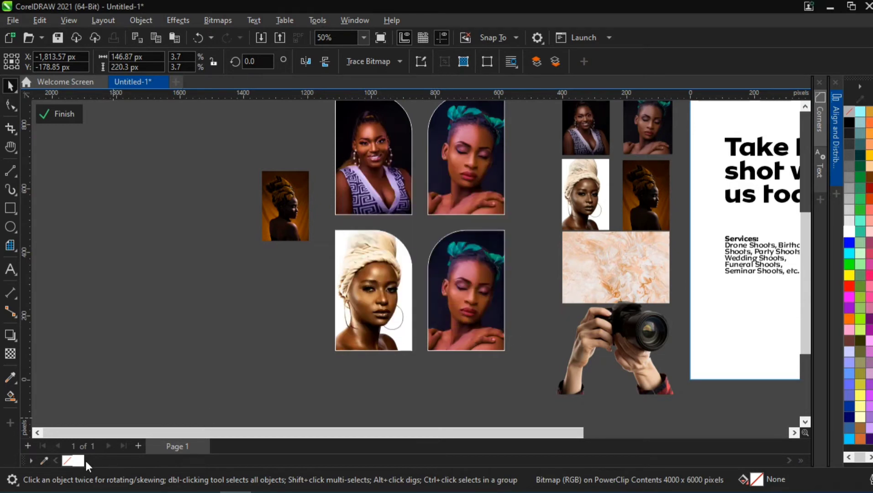
# - PowerClip the adjusted dark profile portrait inside the lower mirrored frame that holds the duplicate teal-haired portrait
pyautogui.click(185, 310)
pyautogui.click(284, 202)
pyautogui.moveTo(285, 201); pyautogui.dragTo(470, 297)
pyautogui.click(517, 339)
# - Delete the teal-haired portrait from the lower mirrored frame's contents and enlarge the dark profile portrait to about 267 × 401 px, then finish editing
pyautogui.keyDown('ctrl'); pyautogui.click(475, 274); pyautogui.keyUp('ctrl')
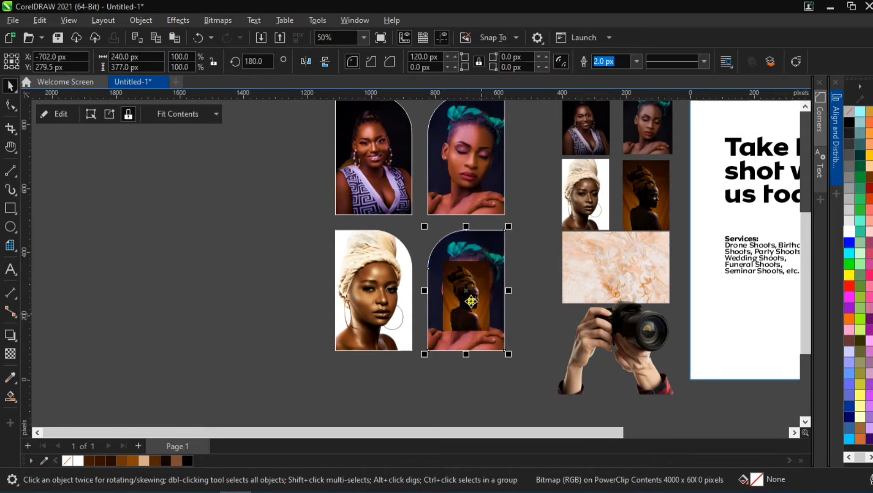
pyautogui.click(474, 255)
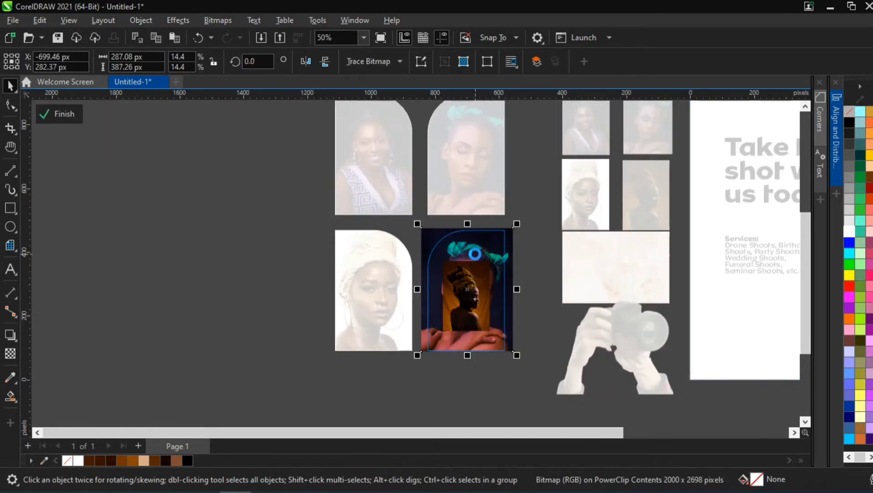
pyautogui.press('Delete')
pyautogui.click(480, 283)
pyautogui.moveTo(492, 334); pyautogui.dragTo(513, 359)
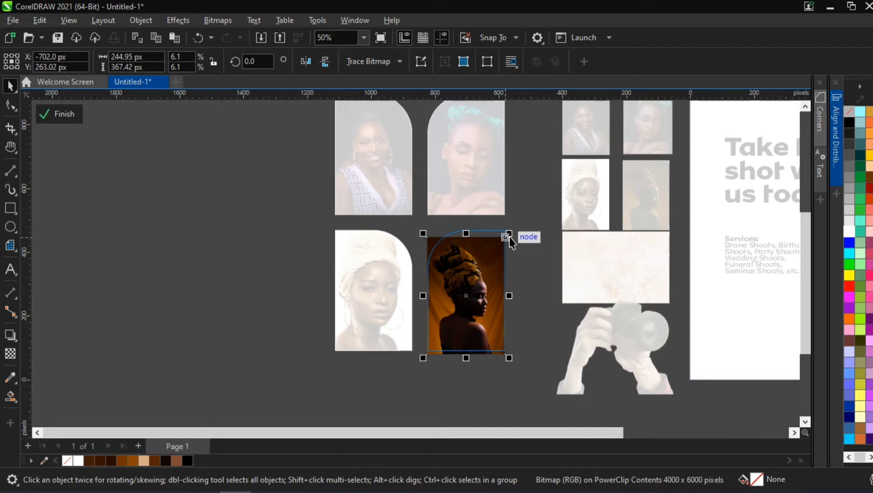
pyautogui.moveTo(509, 235); pyautogui.dragTo(522, 223)
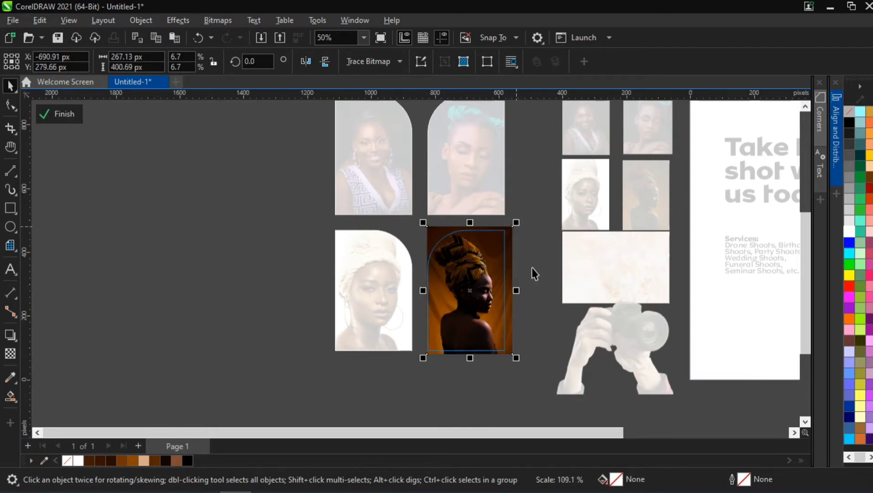
pyautogui.click(348, 301)
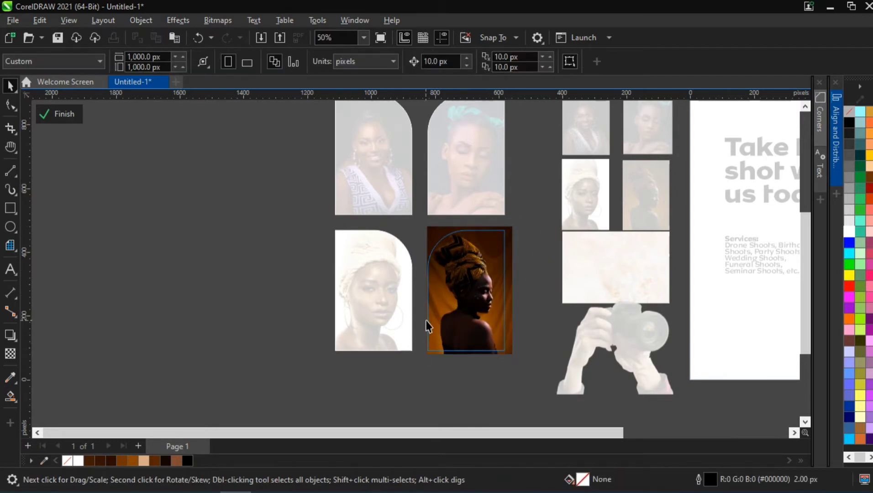
pyautogui.scroll(2, 427, 326)
pyautogui.scroll(-3, 427, 325)
pyautogui.click(306, 269)
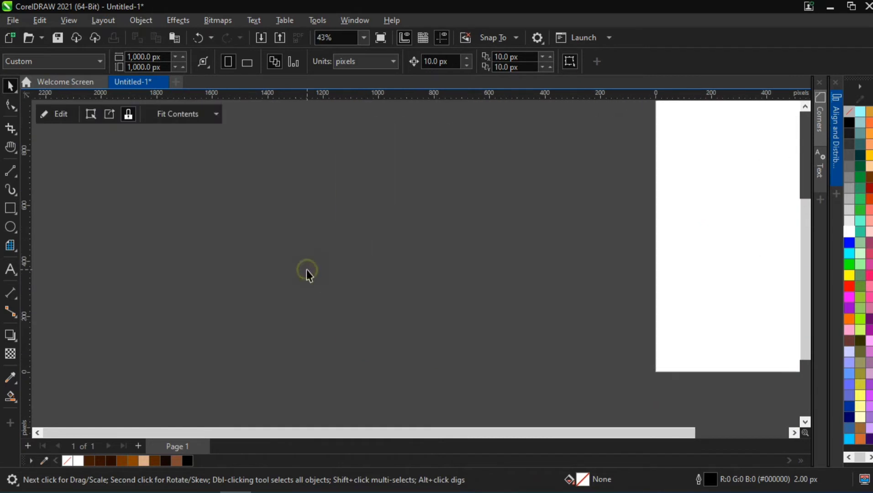
# - Remove the white outline from all four framed portraits and deselect them
pyautogui.click(326, 110)
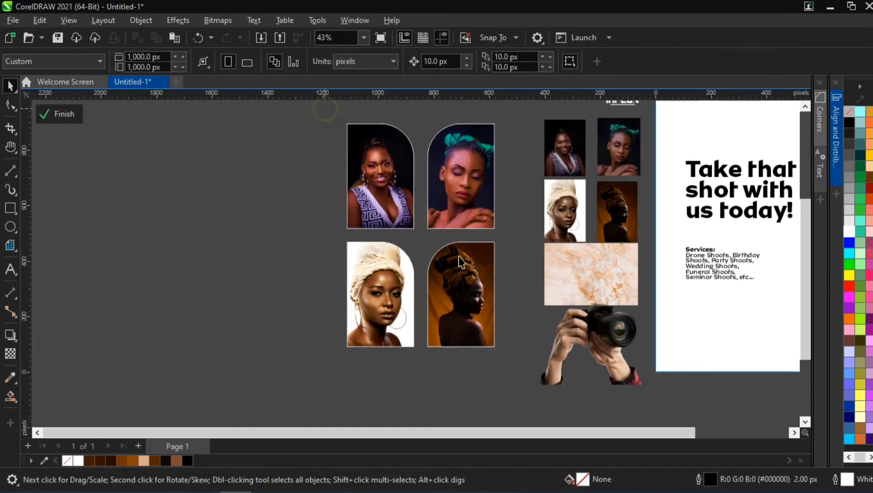
pyautogui.hotkey('ctrl', 'a')
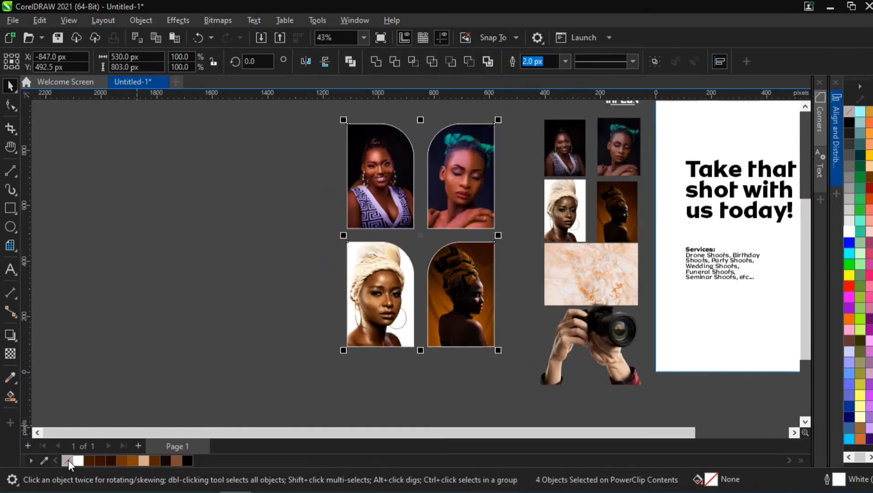
pyautogui.rightClick(68, 460)
pyautogui.click(123, 286)
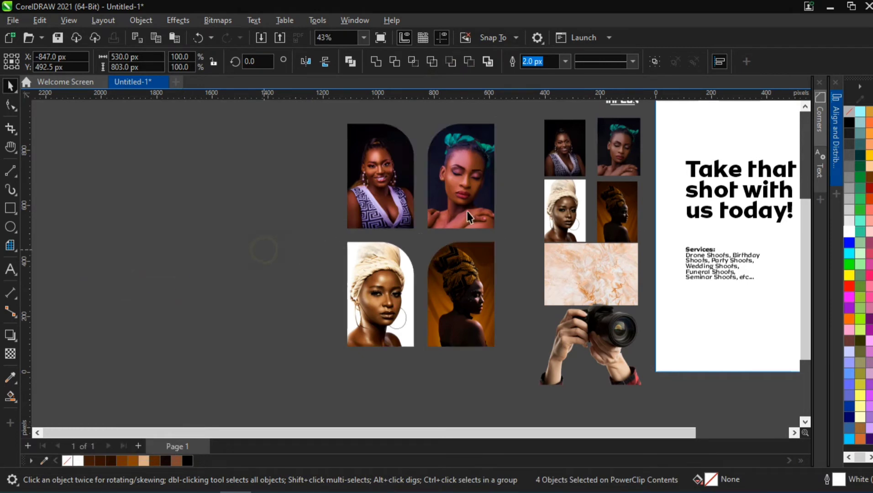
pyautogui.press('Escape')
# - Group the four framed portraits and move the group onto the flyer page, centered at about X 703, Y 553.5 px
pyautogui.scroll(-2, 467, 210)
pyautogui.moveTo(487, 298); pyautogui.dragTo(495, 303)
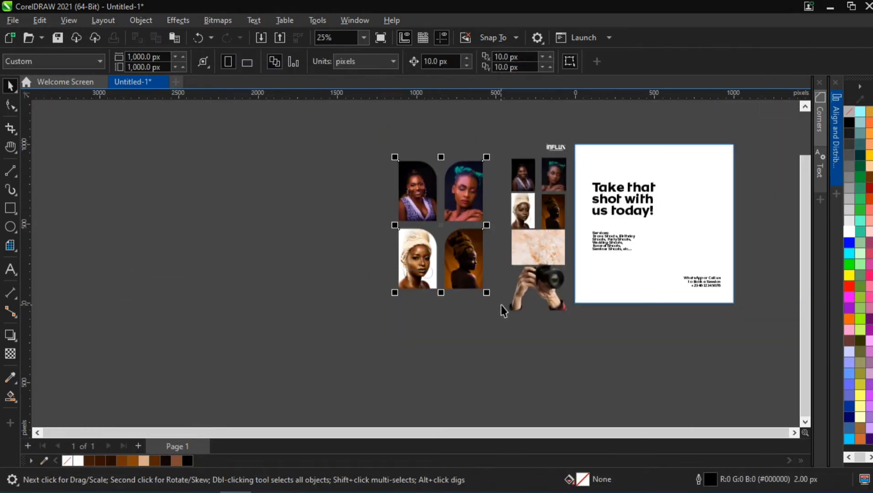
pyautogui.hotkey('ctrl', 'g')
pyautogui.moveTo(458, 245); pyautogui.dragTo(697, 236)
# - Scale the portrait group down proportionally about its center to about 296 × 449 px, beside the headline
pyautogui.press('h')
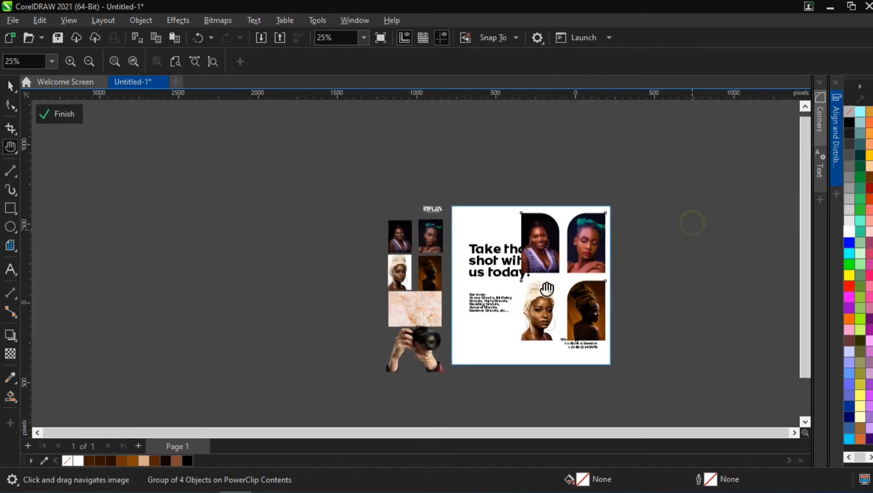
pyautogui.scroll(3, 561, 288)
pyautogui.scroll(-2, 552, 292)
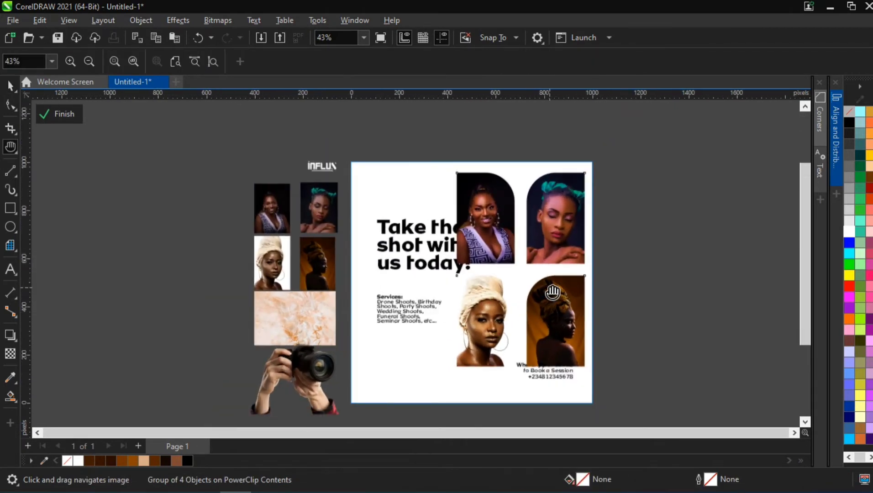
pyautogui.press('space')
pyautogui.click(547, 211)
pyautogui.click(547, 212)
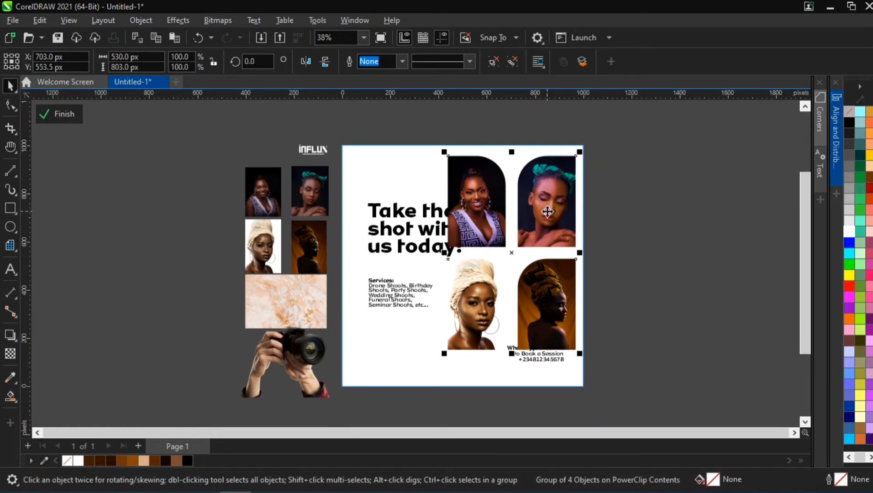
pyautogui.moveTo(580, 152); pyautogui.dragTo(611, 204)
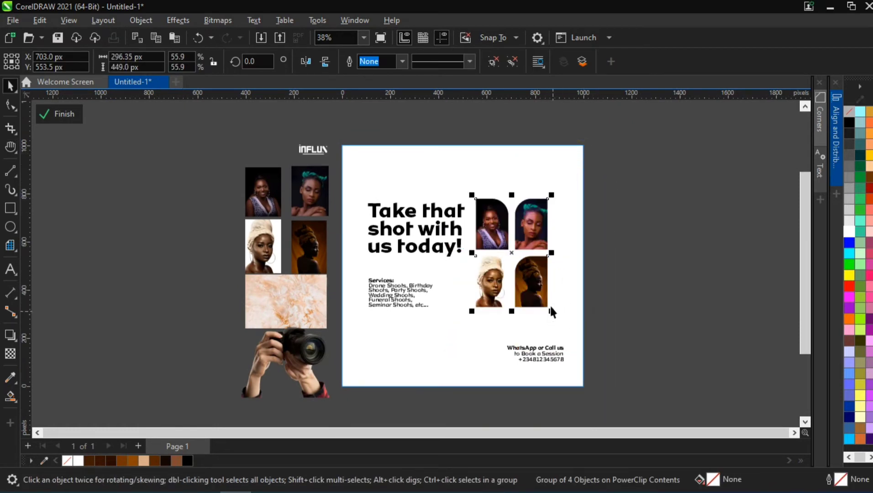
# - Enlarge the portrait group proportionally to about 347 × 526 px, keeping its upper-left corner in place beside the headline, and deselect it
pyautogui.moveTo(550, 313); pyautogui.dragTo(568, 347)
pyautogui.click(589, 361)
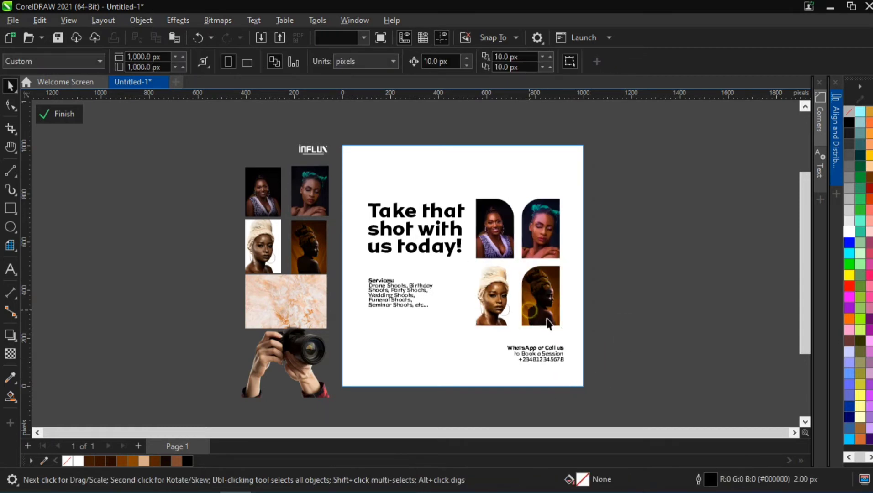
pyautogui.click(529, 315)
pyautogui.moveTo(568, 338); pyautogui.dragTo(565, 335)
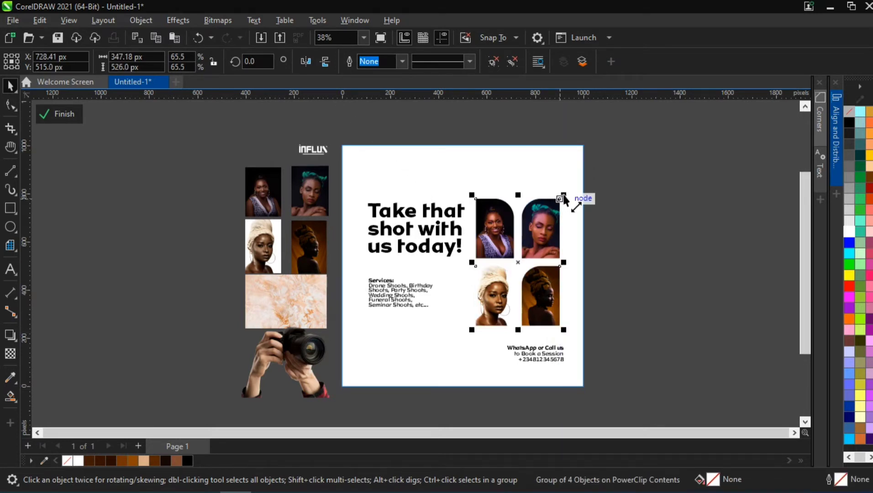
pyautogui.click(673, 199)
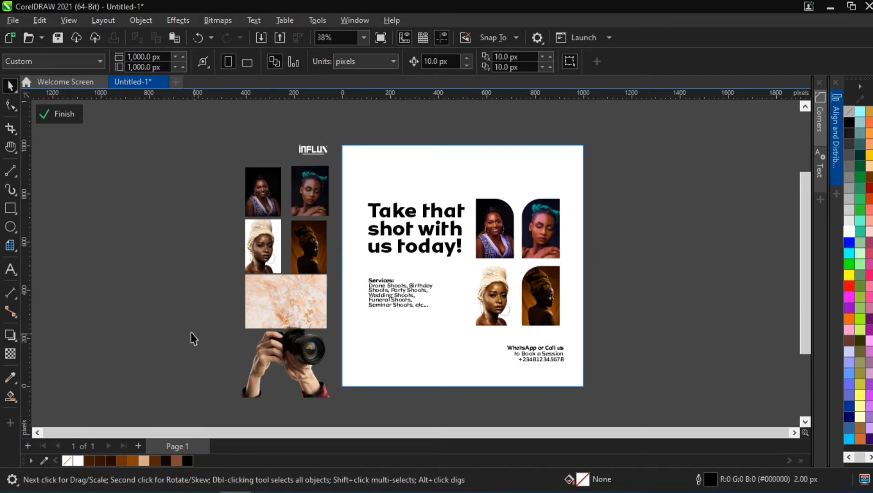
# - Place the camera photo in the flyer's lower-left corner, enlarge it to about 389 × 312 px, and nudge the services text up slightly
pyautogui.click(304, 365)
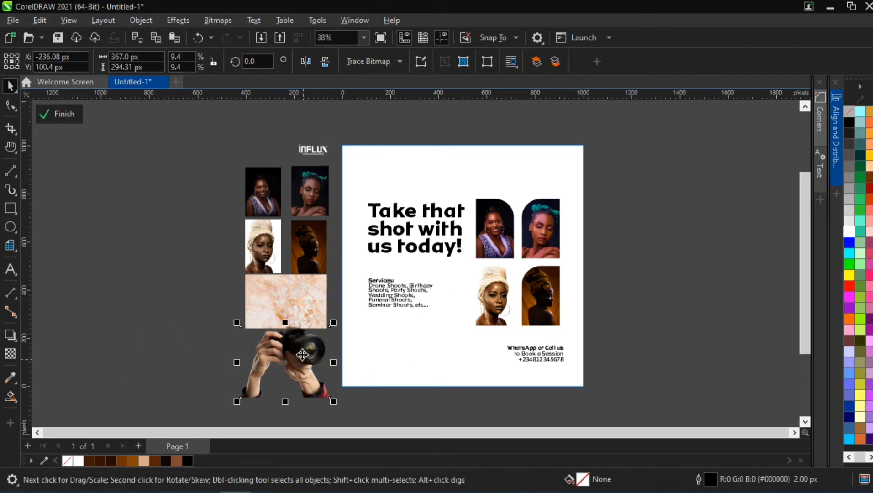
pyautogui.moveTo(294, 366); pyautogui.dragTo(406, 343)
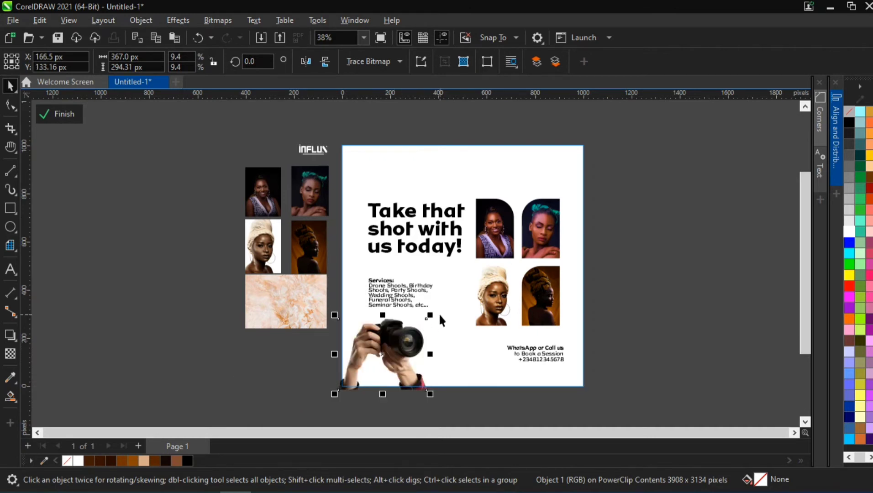
pyautogui.moveTo(433, 317); pyautogui.dragTo(438, 311)
pyautogui.click(402, 295)
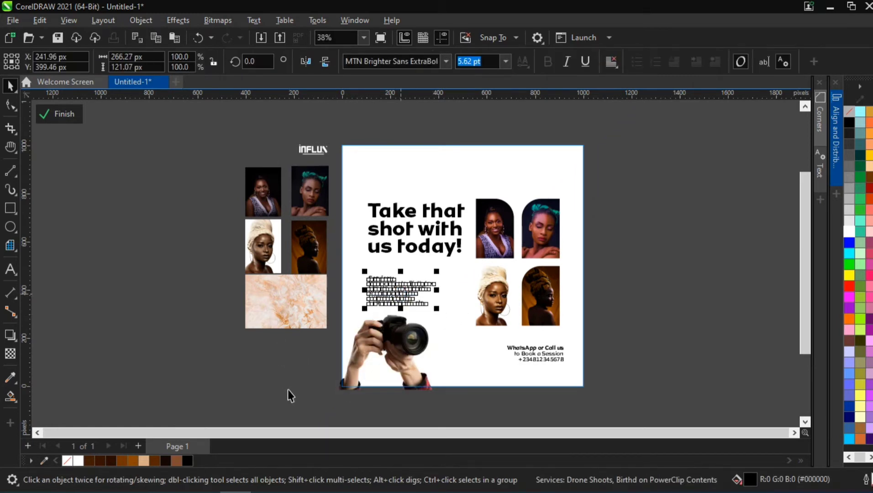
# - Apply an image adjustment to the camera photo to brighten and warm the tones of the hands, and deselect it
pyautogui.click(369, 346)
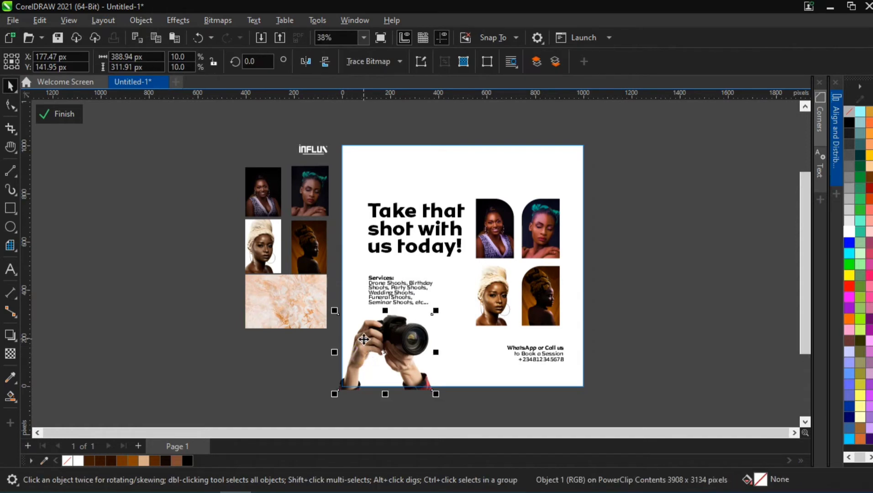
pyautogui.click(181, 23)
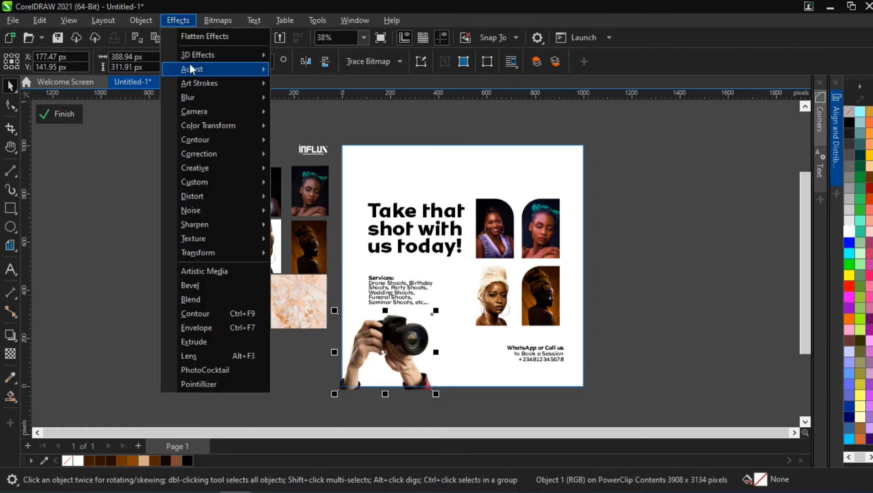
pyautogui.moveTo(189, 69)
pyautogui.click(289, 84)
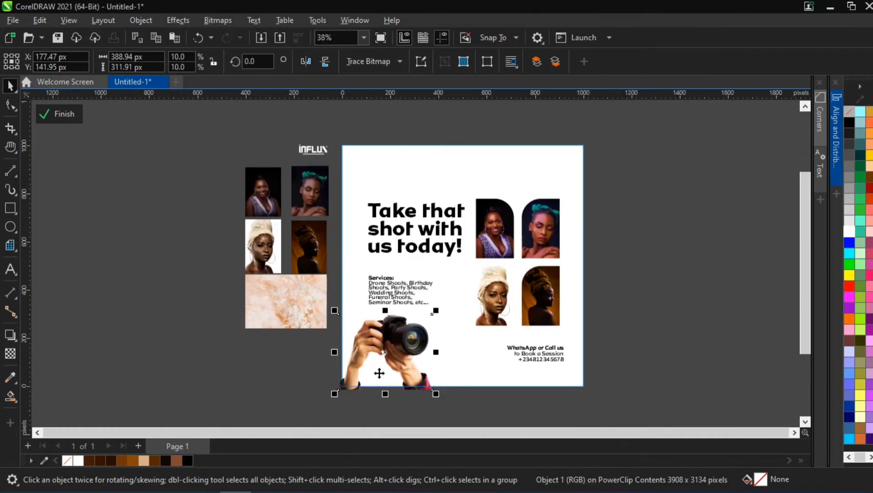
pyautogui.click(269, 364)
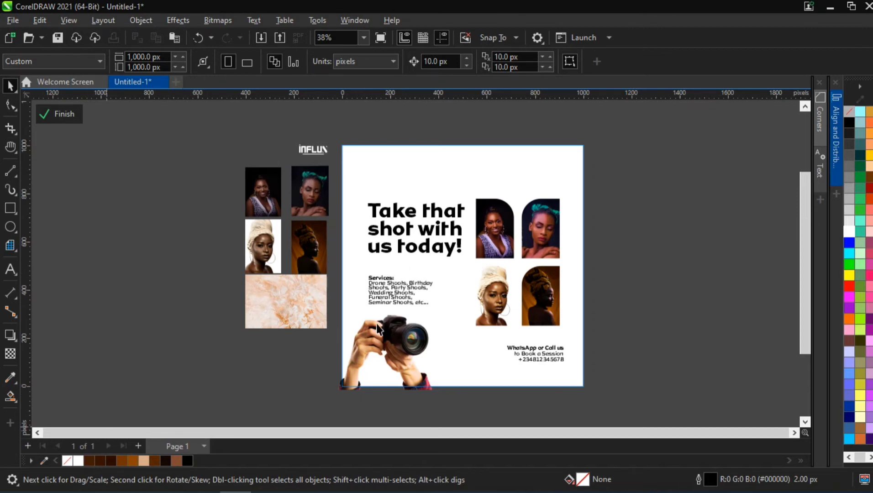
# - Color the word "shot" in the headline brown (#8B4501)
pyautogui.scroll(2, 397, 247)
pyautogui.click(402, 214)
pyautogui.doubleClick(426, 210)
pyautogui.moveTo(434, 207); pyautogui.dragTo(319, 210)
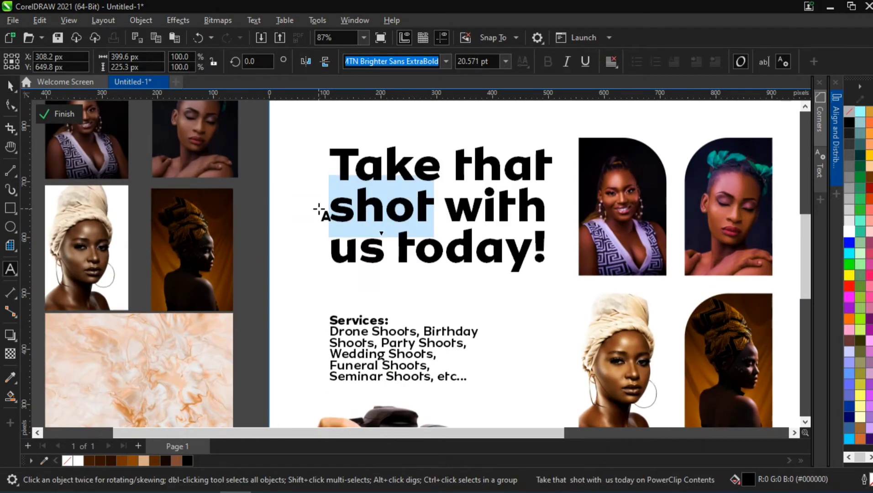
pyautogui.click(132, 464)
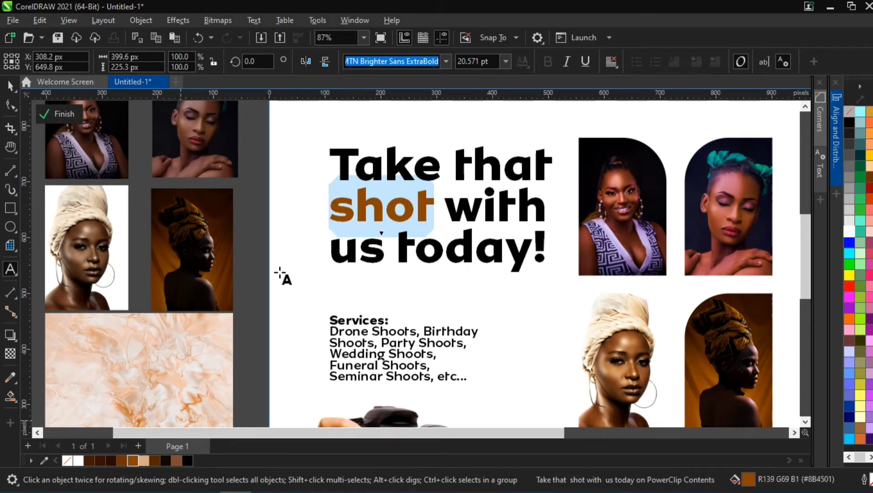
pyautogui.click(10, 85)
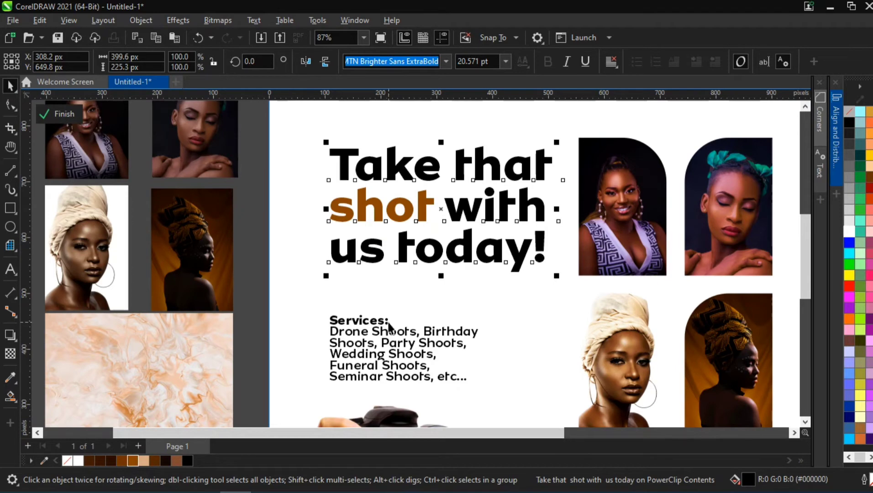
# - Color the "Services:" heading brown (#8B4501) and deselect the text
pyautogui.scroll(2, 389, 325)
pyautogui.click(403, 305)
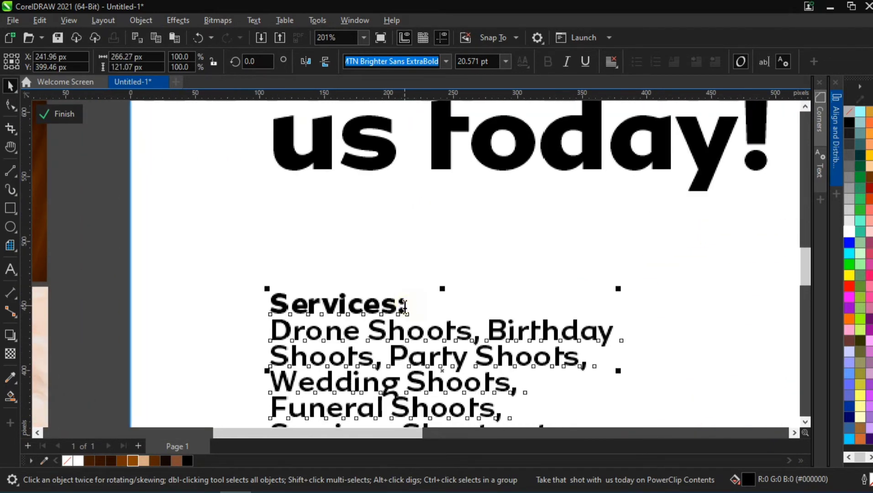
pyautogui.click(404, 306)
pyautogui.moveTo(325, 297); pyautogui.dragTo(265, 297)
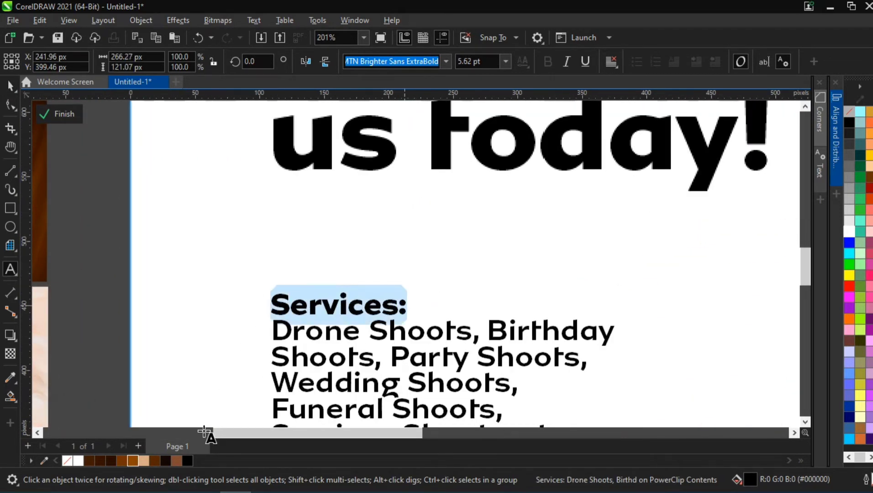
pyautogui.click(134, 459)
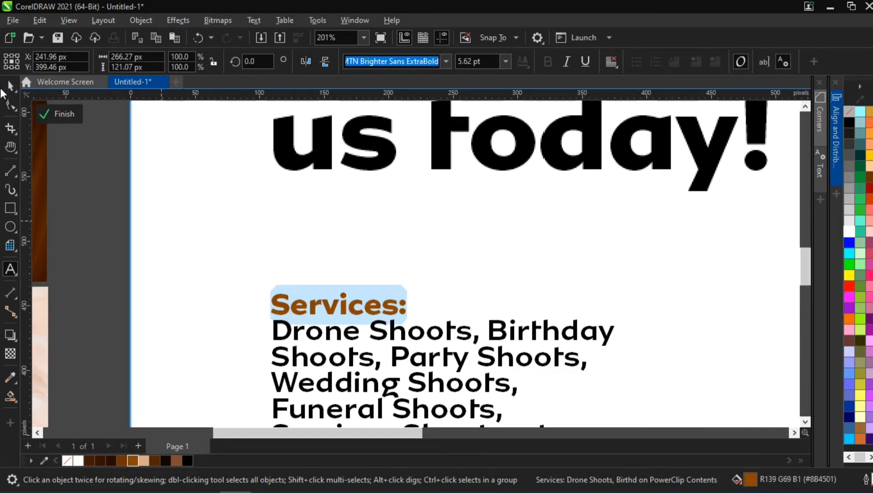
pyautogui.click(11, 86)
pyautogui.click(456, 269)
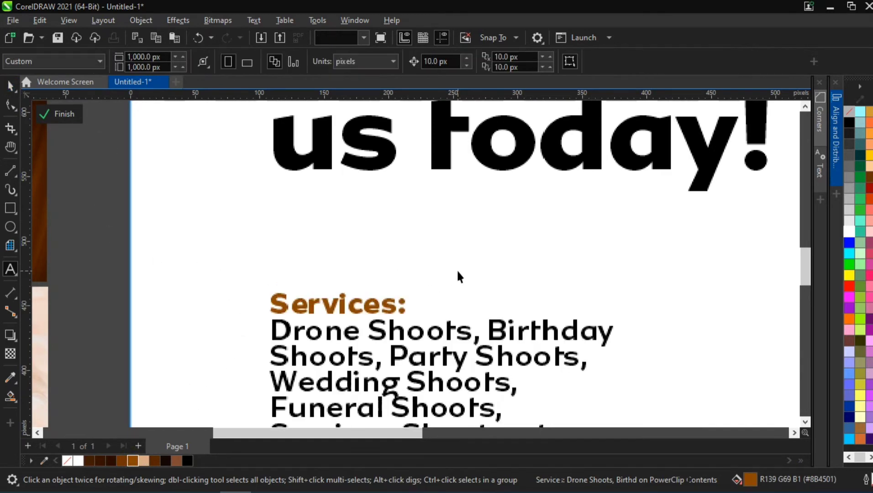
# - Color the "WhatsApp or Call us" line of the contact text brown (#8B4501)
pyautogui.scroll(-5, 457, 269)
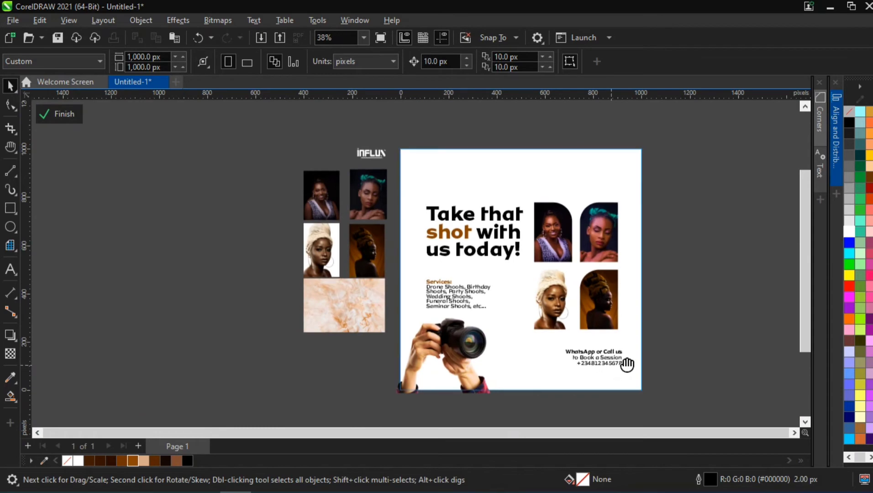
pyautogui.press('h')
pyautogui.scroll(6, 544, 356)
pyautogui.scroll(1, 534, 353)
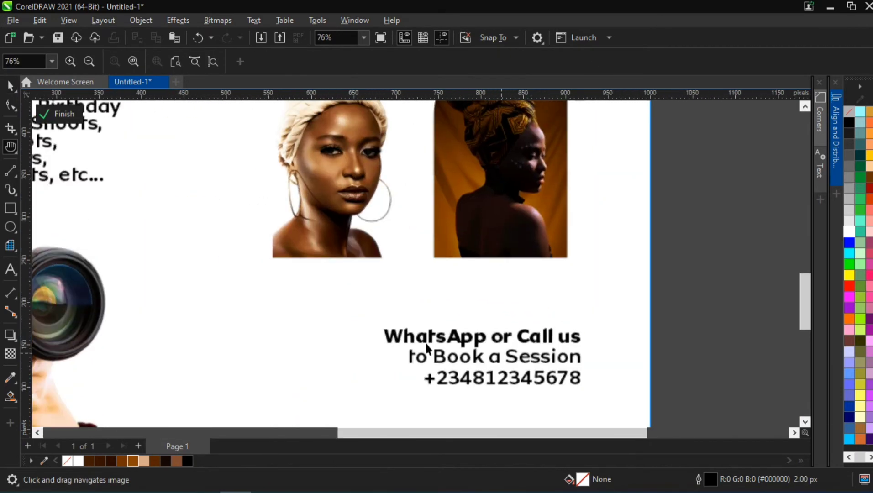
pyautogui.press('space')
pyautogui.doubleClick(387, 340)
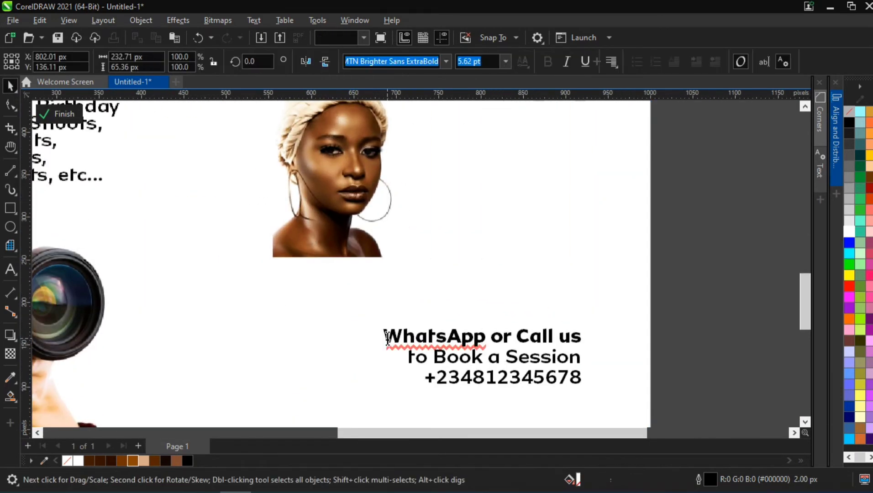
pyautogui.tripleClick(596, 335)
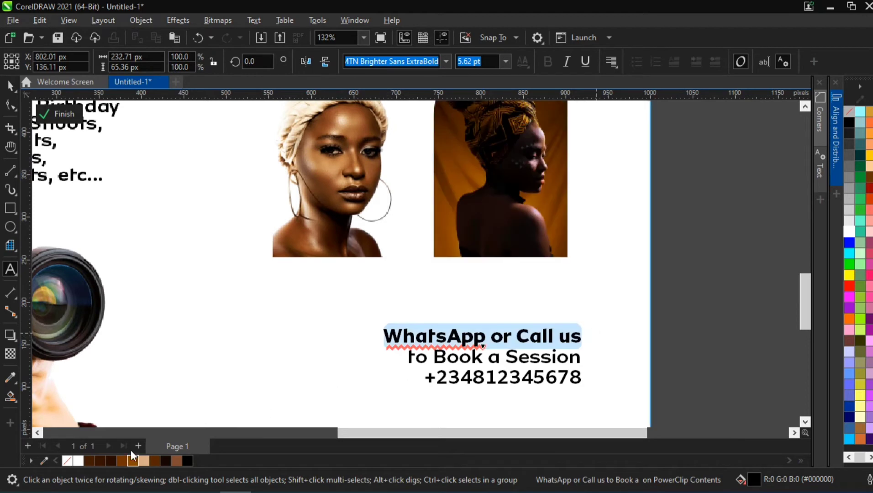
pyautogui.click(133, 460)
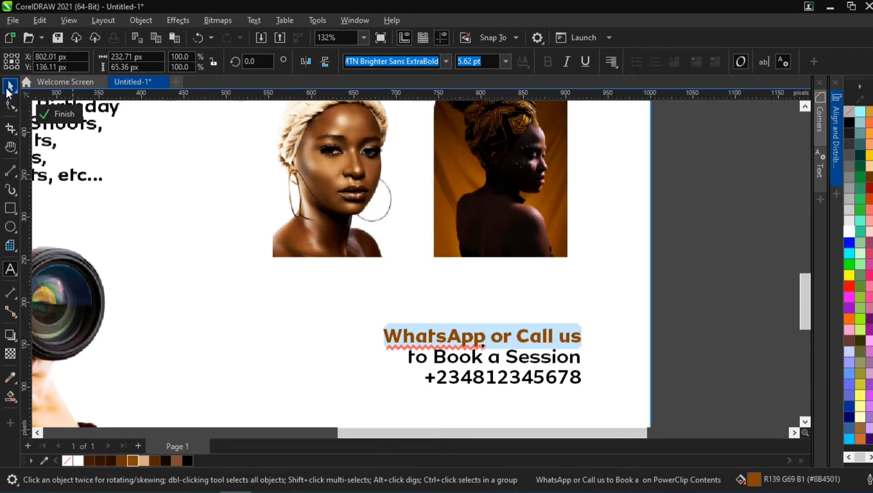
pyautogui.press('Escape')
pyautogui.press('space')
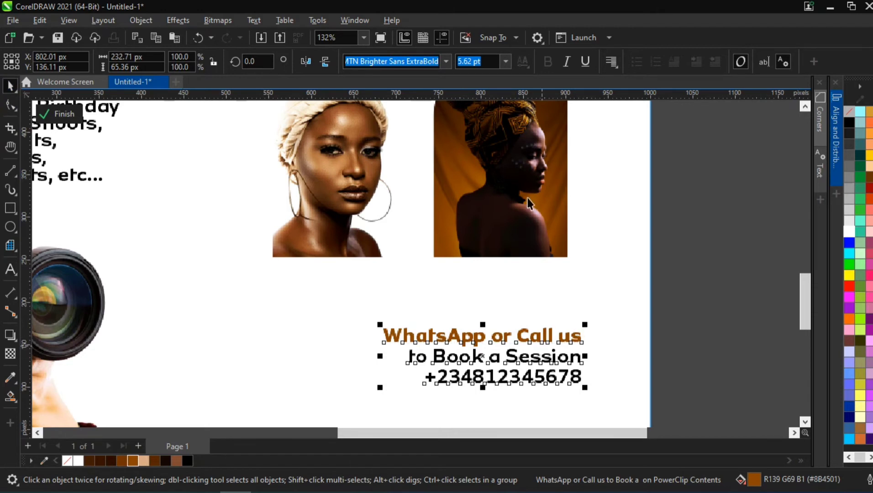
# - Finish editing the flyer frame's contents and place a vertical guideline at X 917.5 px along the contact text's right edge
pyautogui.click(528, 202)
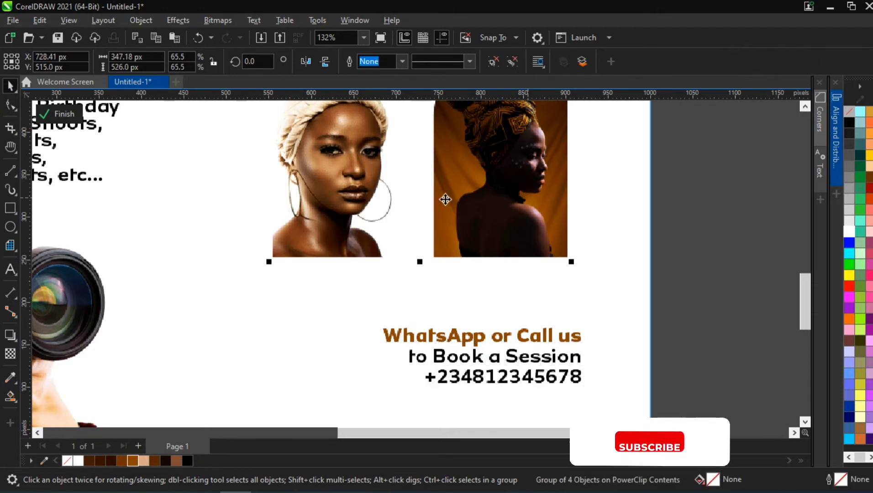
pyautogui.click(717, 219)
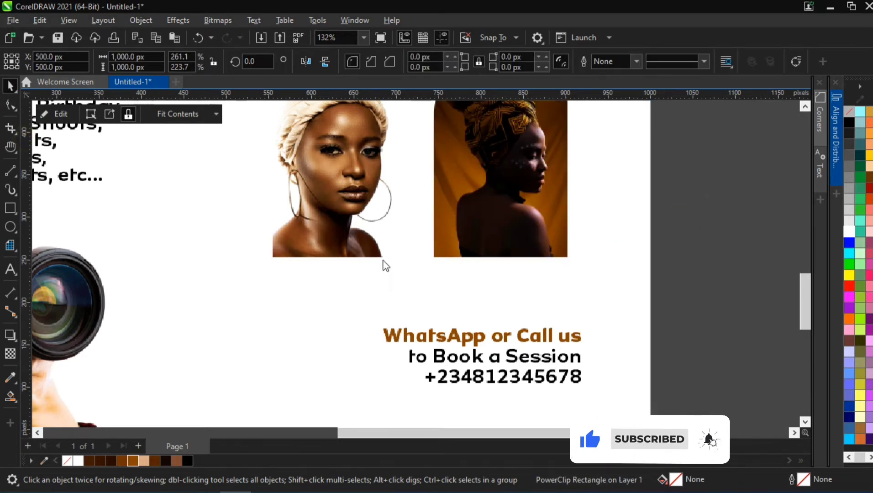
pyautogui.scroll(4, 580, 355)
pyautogui.click(580, 355)
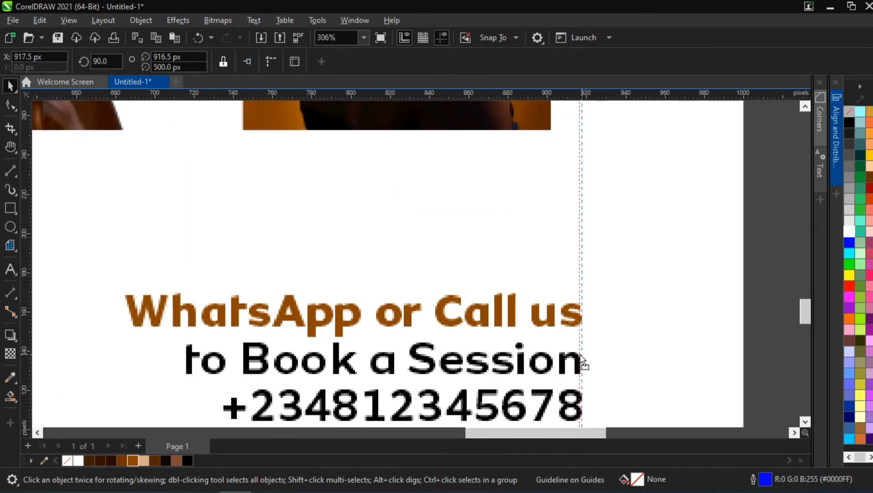
pyautogui.moveTo(582, 361); pyautogui.dragTo(584, 361)
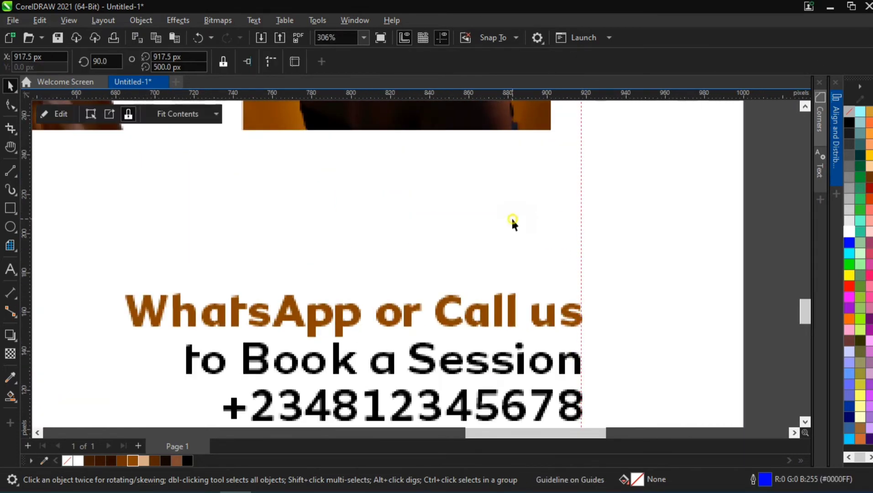
# - Reopen the flyer frame's contents and move the portrait group right to the guideline, centered at about X 743.6, Y 515 px
pyautogui.click(512, 221)
pyautogui.press('h')
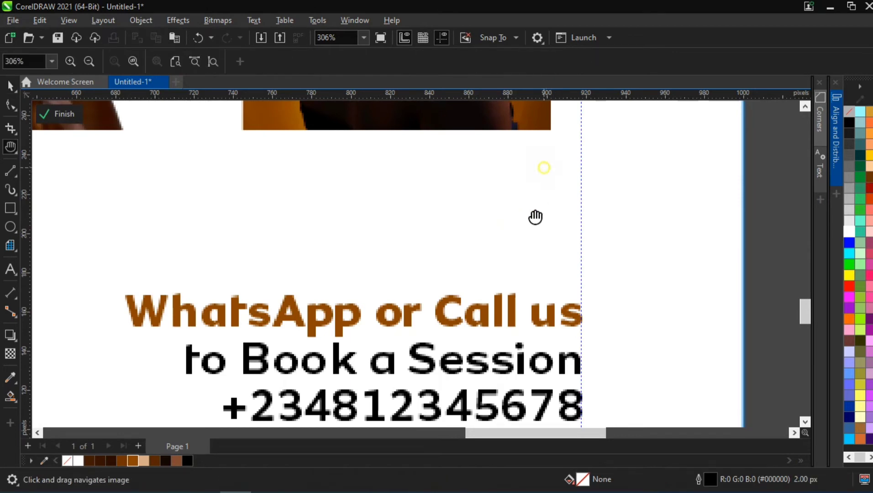
pyautogui.moveTo(540, 204); pyautogui.dragTo(499, 277)
pyautogui.press('space')
pyautogui.click(477, 204)
pyautogui.moveTo(467, 193); pyautogui.dragTo(497, 195)
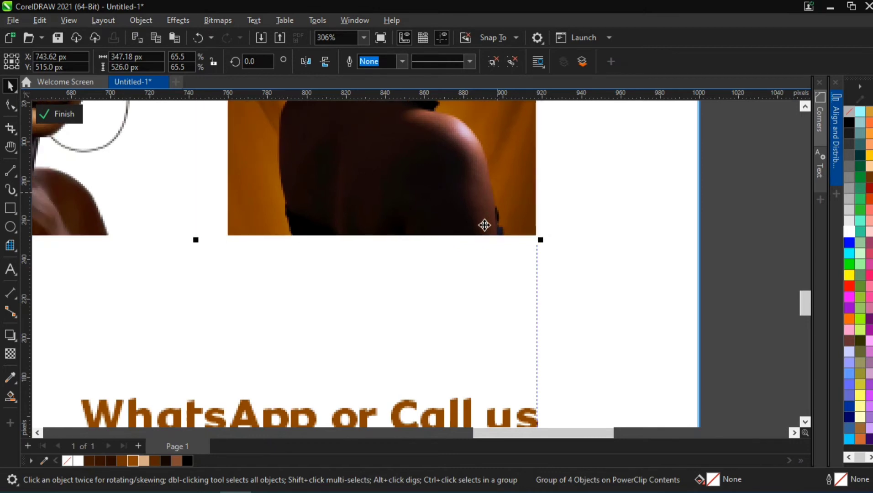
# - Finish editing the flyer frame's contents and place a vertical guideline along the left edge of the headline
pyautogui.scroll(-5, 499, 249)
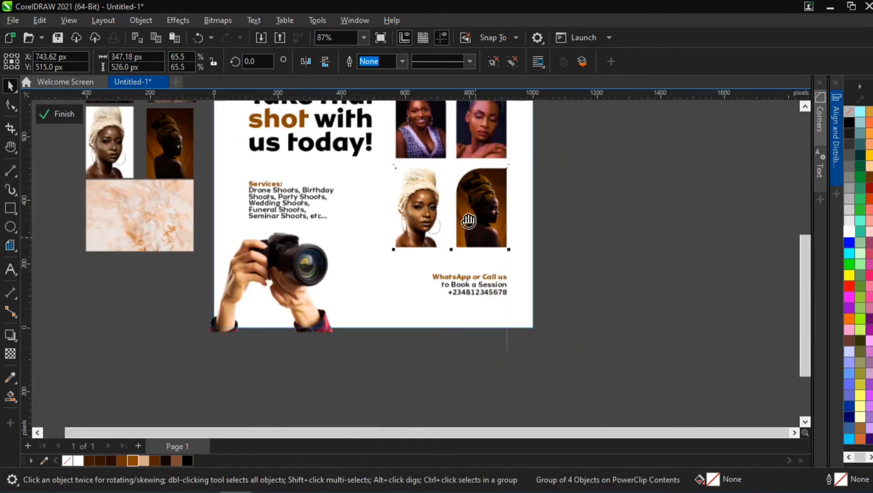
pyautogui.press('h')
pyautogui.moveTo(491, 245); pyautogui.dragTo(547, 322)
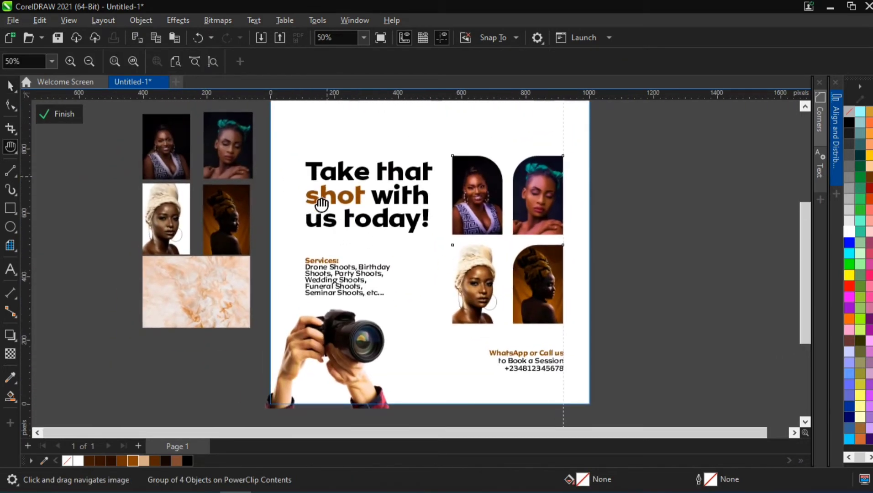
pyautogui.moveTo(425, 189); pyautogui.dragTo(412, 251)
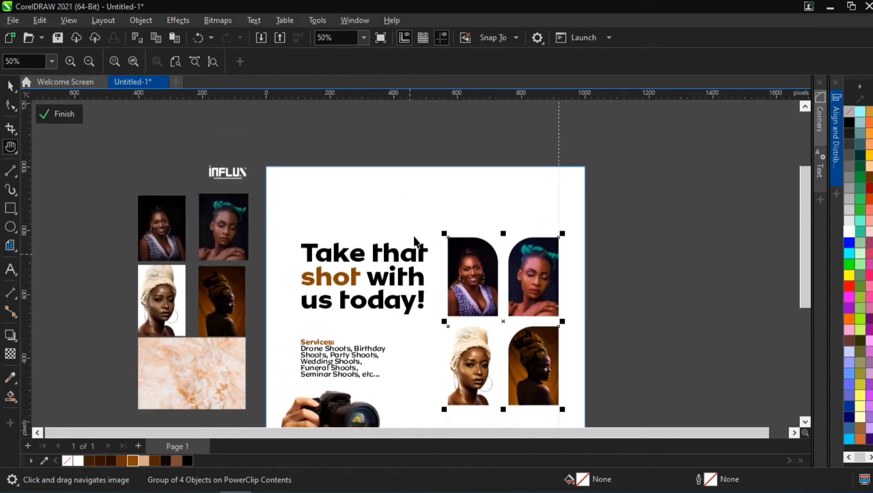
pyautogui.press('space')
pyautogui.click(209, 143)
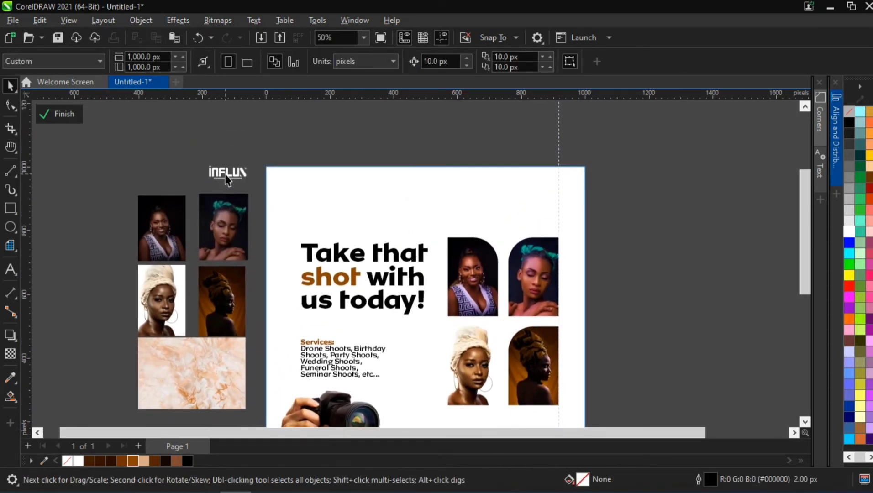
pyautogui.scroll(5, 225, 176)
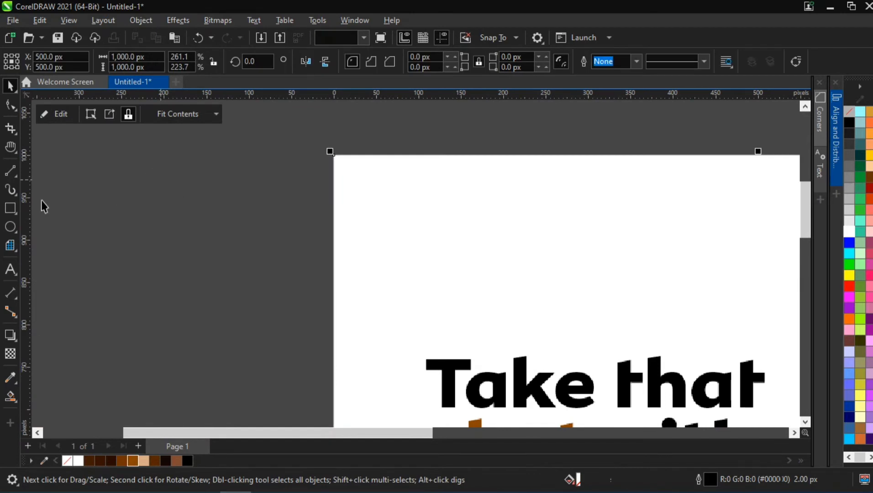
pyautogui.moveTo(438, 358); pyautogui.dragTo(427, 366)
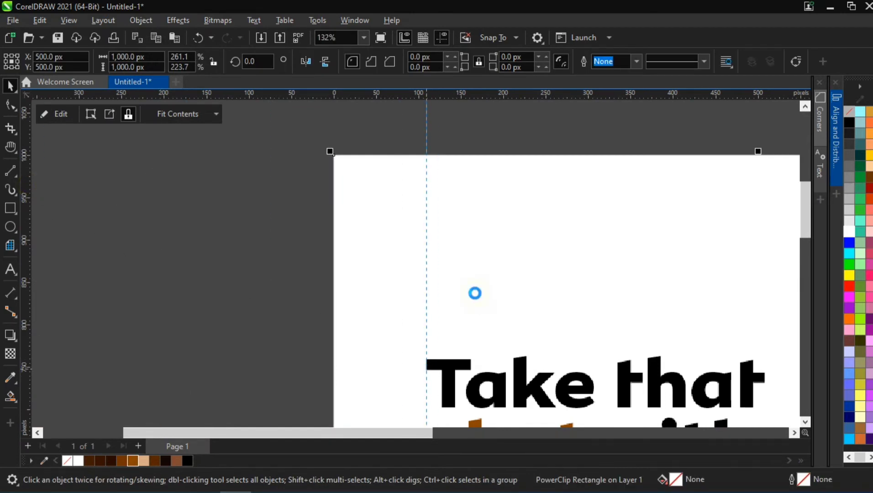
# - Move the white Influx logo onto the flyer above the headline, centered at about X 167.4, Y 893.1 px, and color it black
pyautogui.moveTo(214, 173); pyautogui.dragTo(447, 253)
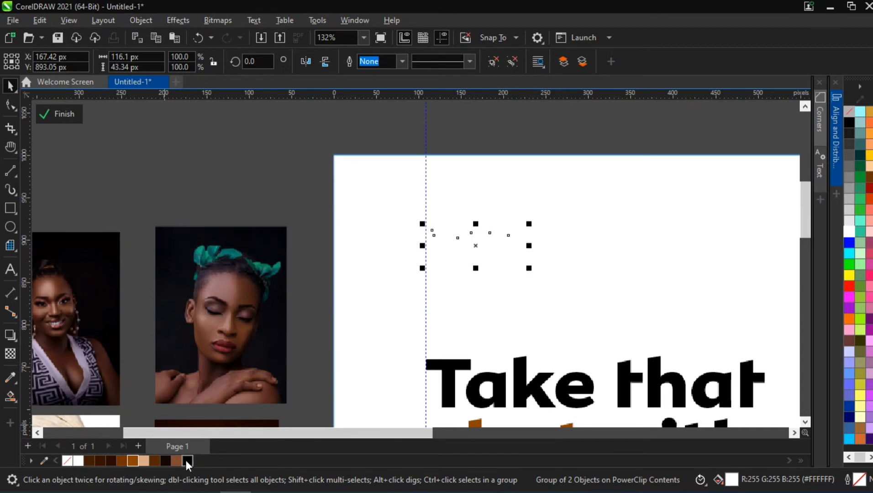
pyautogui.click(848, 123)
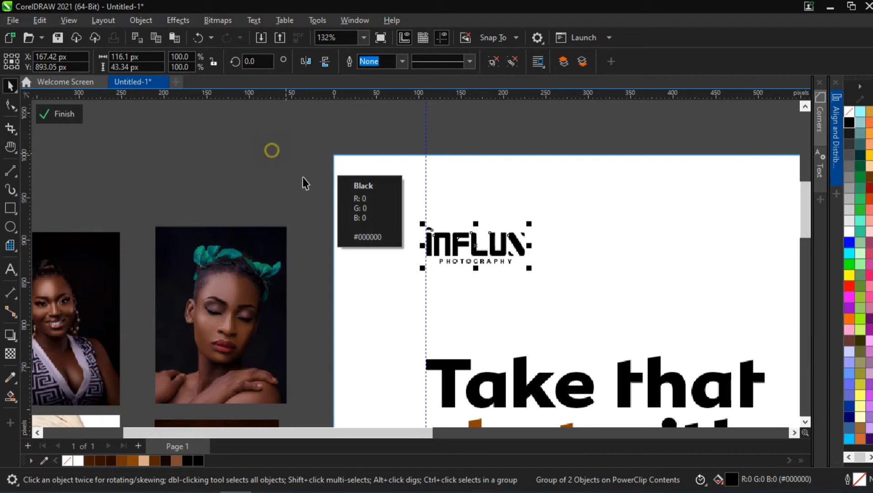
pyautogui.click(570, 351)
pyautogui.scroll(-3, 570, 351)
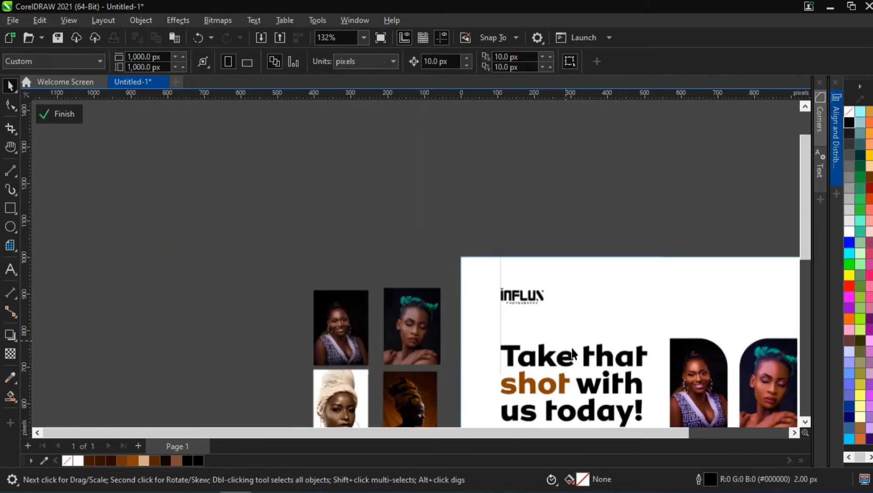
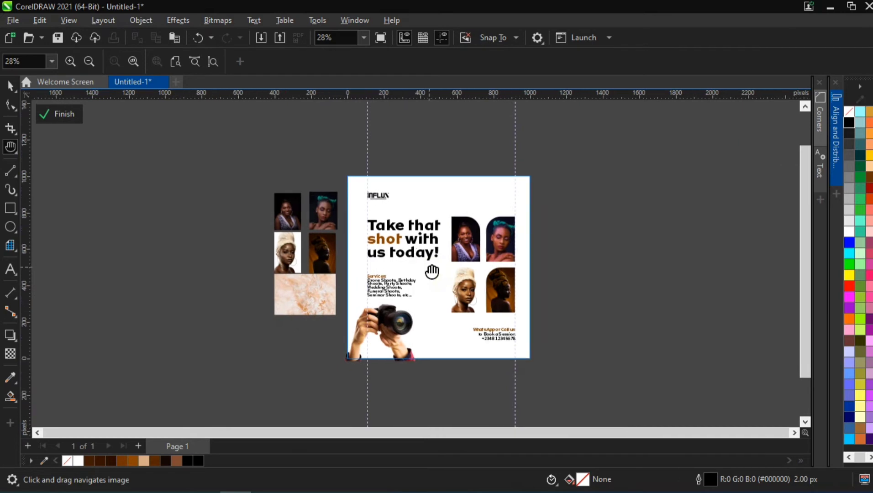
pyautogui.press('space')
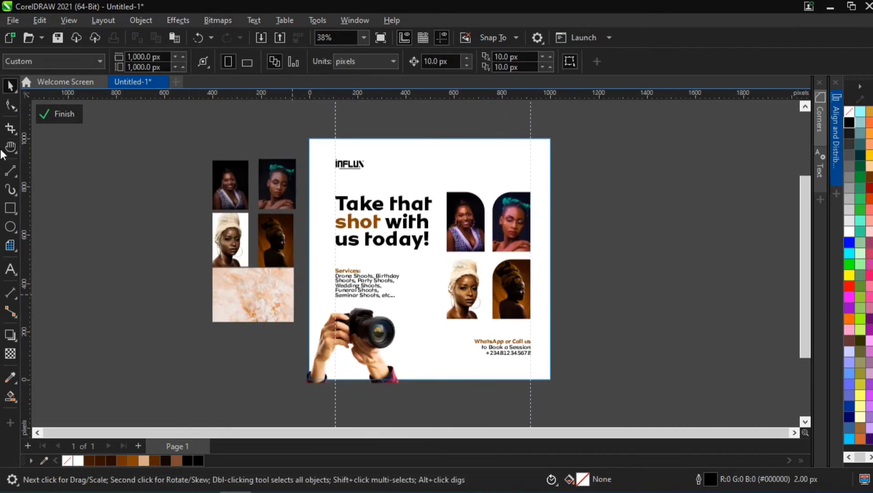
# - Draw a square about 1,030 px wide around the whole flyer, center it on the page and remove its outline
pyautogui.click(316, 144)
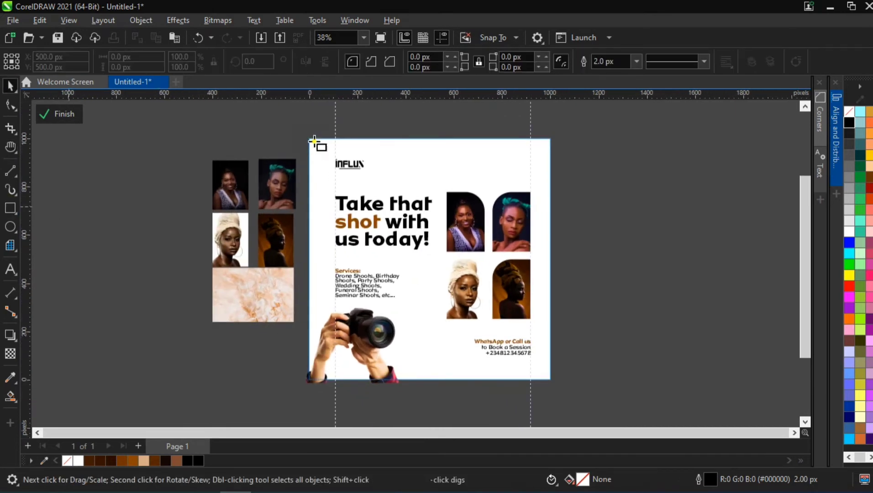
pyautogui.press('F6')
pyautogui.moveTo(554, 349); pyautogui.dragTo(554, 349)
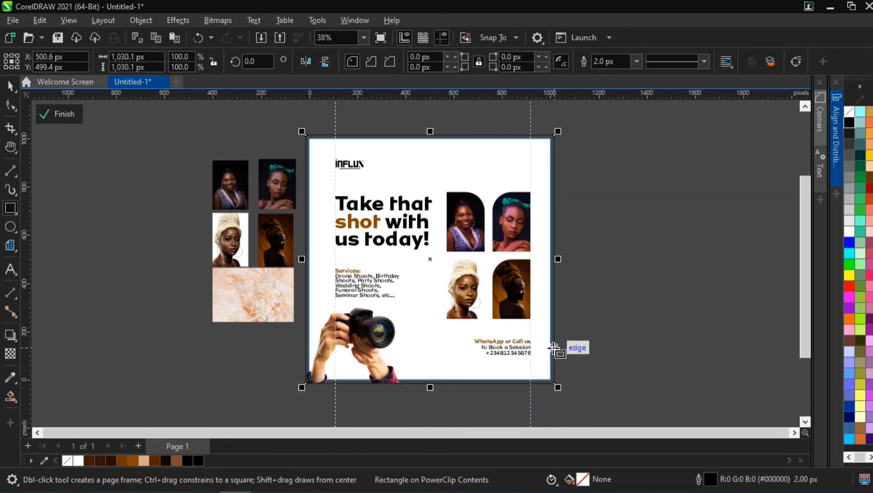
pyautogui.press('p')
pyautogui.click(9, 86)
pyautogui.rightClick(71, 463)
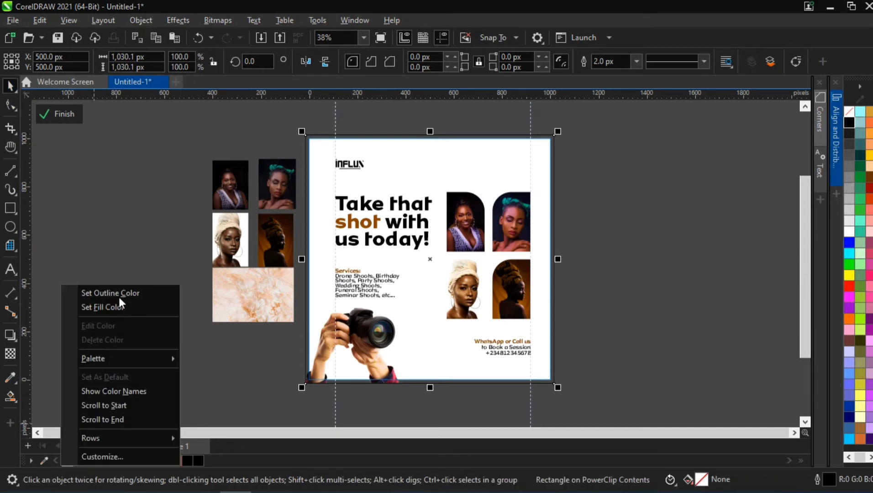
pyautogui.click(120, 291)
pyautogui.click(198, 241)
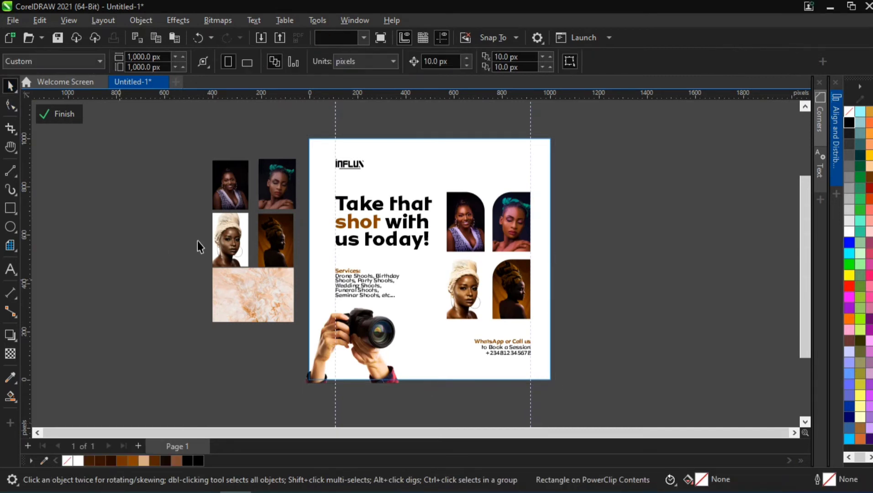
# - Duplicate the marble texture image beside the reference photos and PowerClip the copy inside the new page-sized square
pyautogui.click(243, 283)
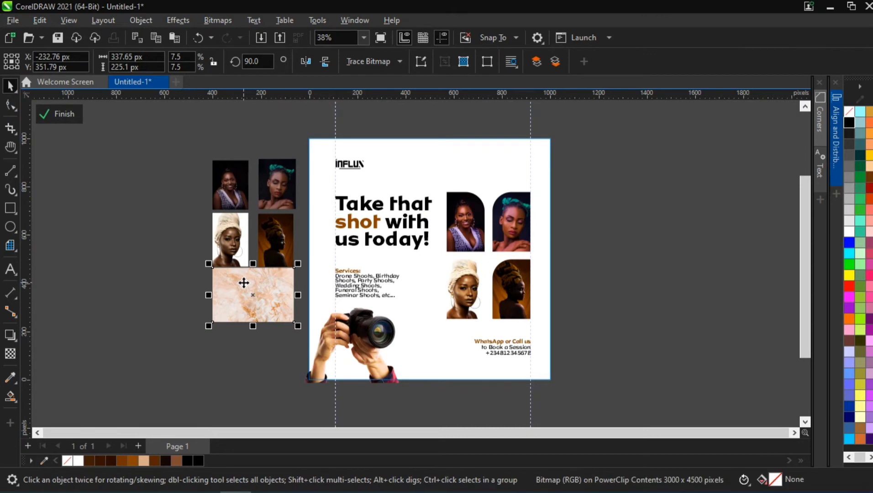
pyautogui.moveTo(244, 283); pyautogui.dragTo(119, 217)
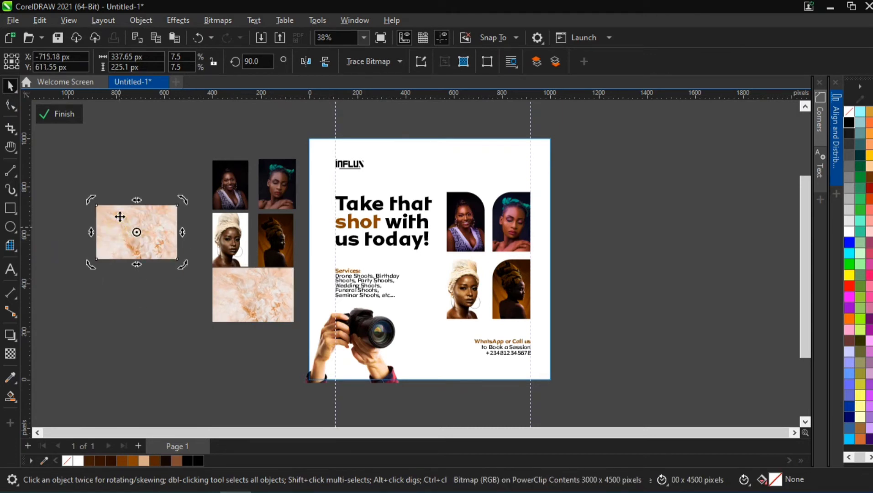
pyautogui.rightClick(120, 222)
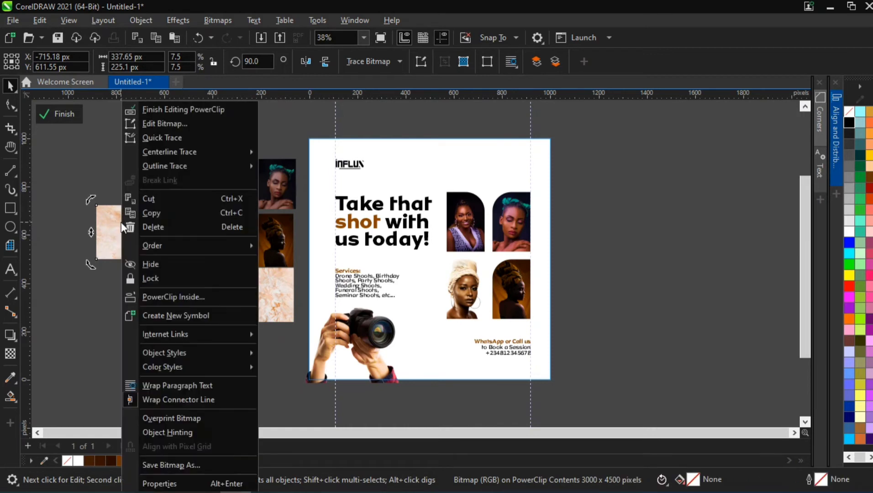
pyautogui.click(112, 222)
pyautogui.rightClick(112, 221)
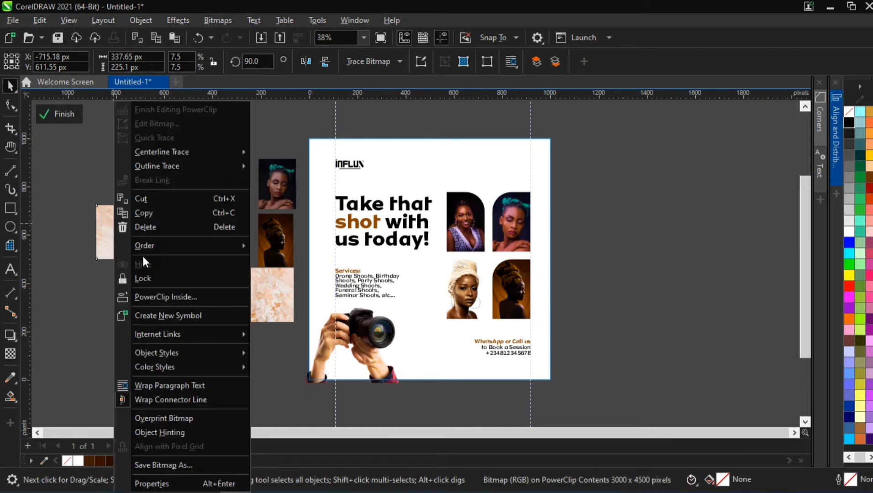
pyautogui.click(422, 174)
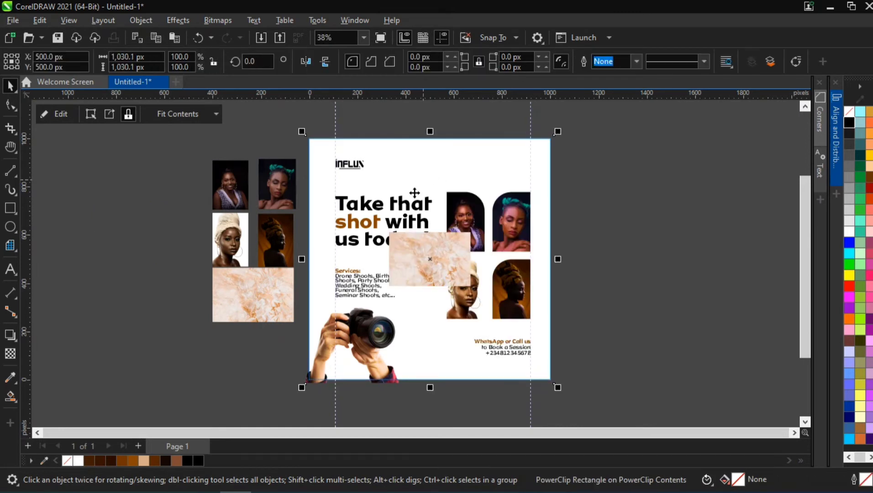
# - Open the square's PowerClip contents and enlarge the marble texture from its center to about 1,572 × 1,048 px, covering the square
pyautogui.keyDown('ctrl'); pyautogui.click(434, 173); pyautogui.keyUp('ctrl')
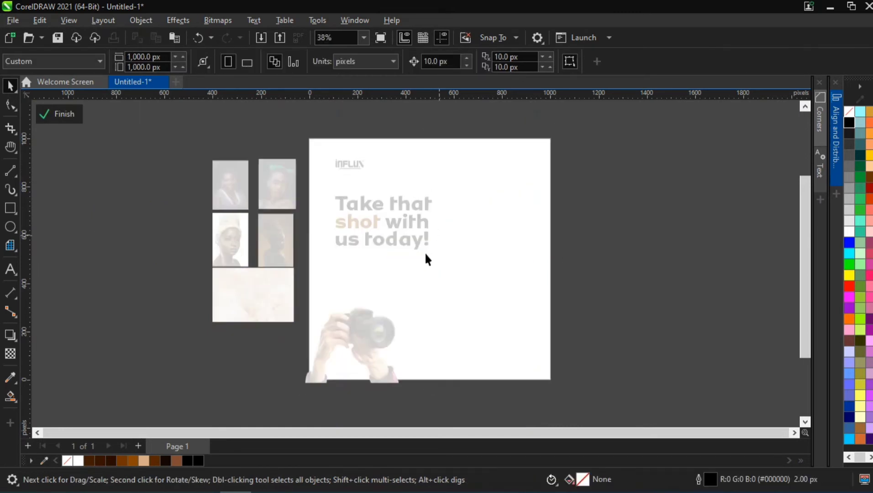
pyautogui.click(426, 258)
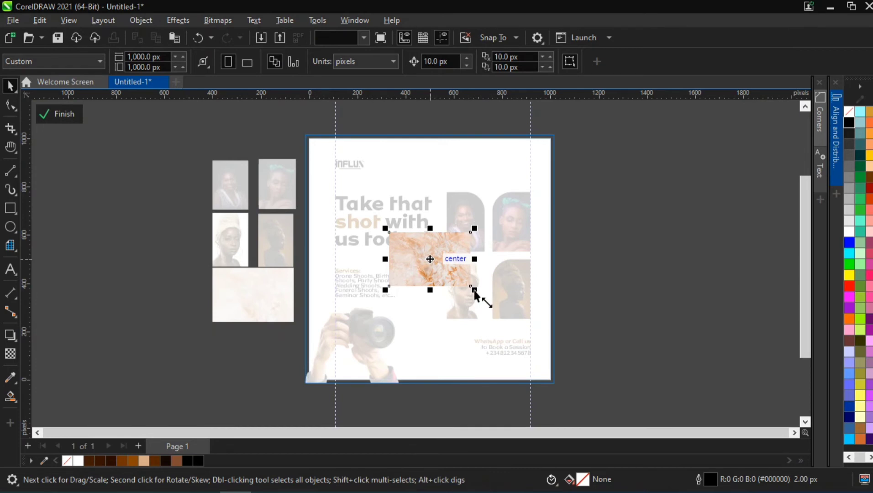
pyautogui.moveTo(473, 289); pyautogui.dragTo(569, 352)
pyautogui.moveTo(604, 383); pyautogui.dragTo(625, 414)
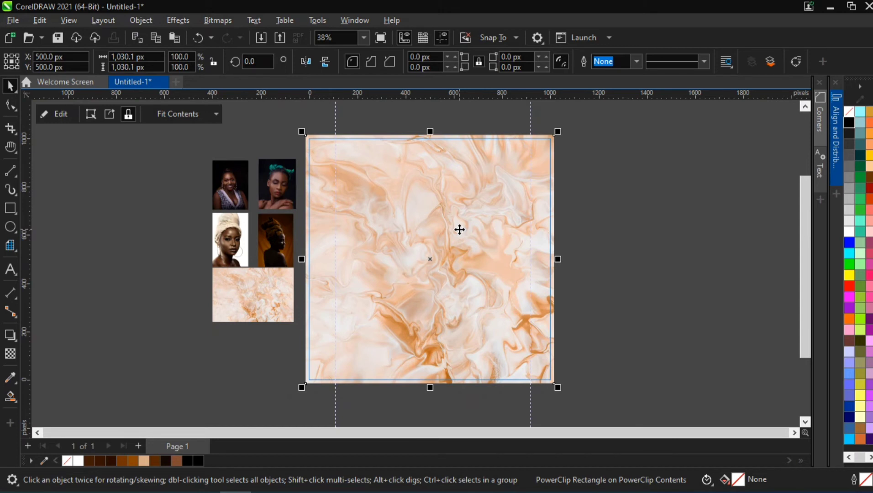
# - Finish editing the marble frame's contents and send the frame behind the flyer's text and photos
pyautogui.click(447, 205)
pyautogui.doubleClick(446, 203)
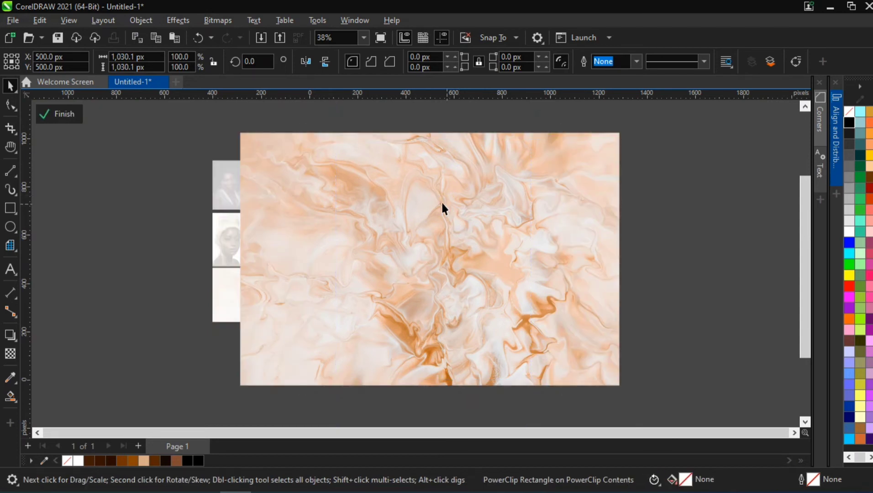
pyautogui.click(59, 113)
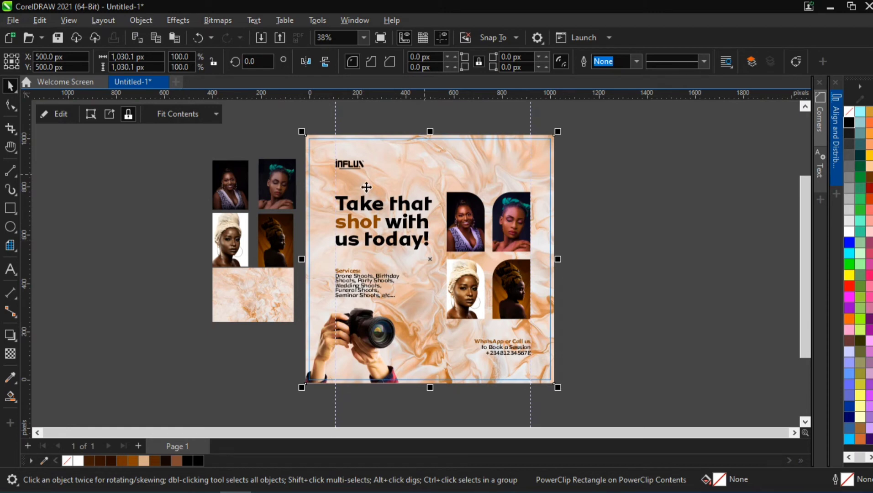
# - Open the marble frame's contents, set the texture's uniform transparency to 50 and finish editing
pyautogui.doubleClick(396, 172)
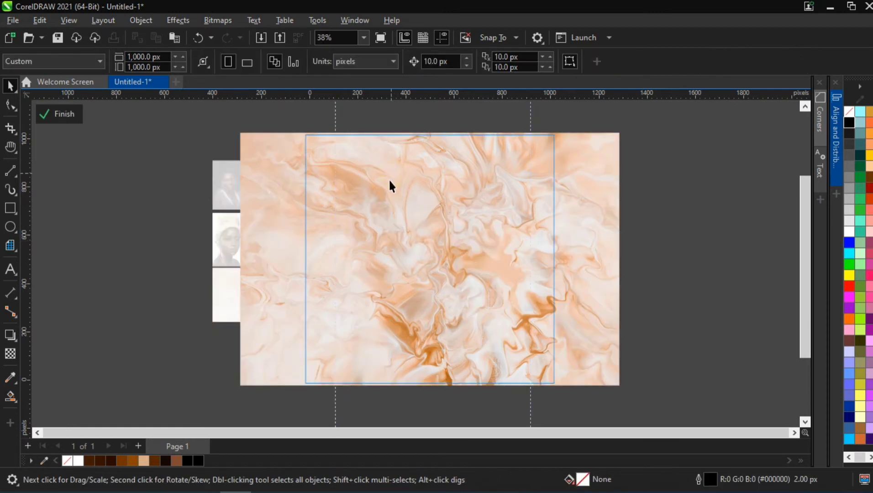
pyautogui.click(10, 353)
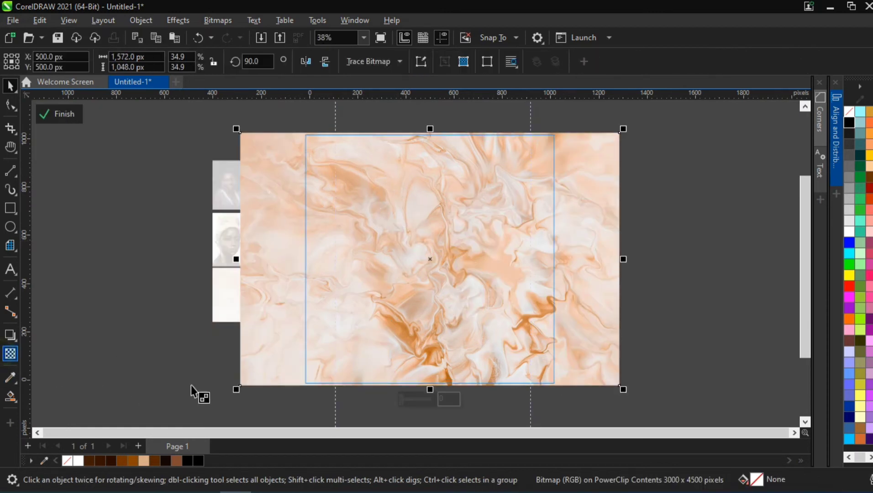
pyautogui.click(416, 399)
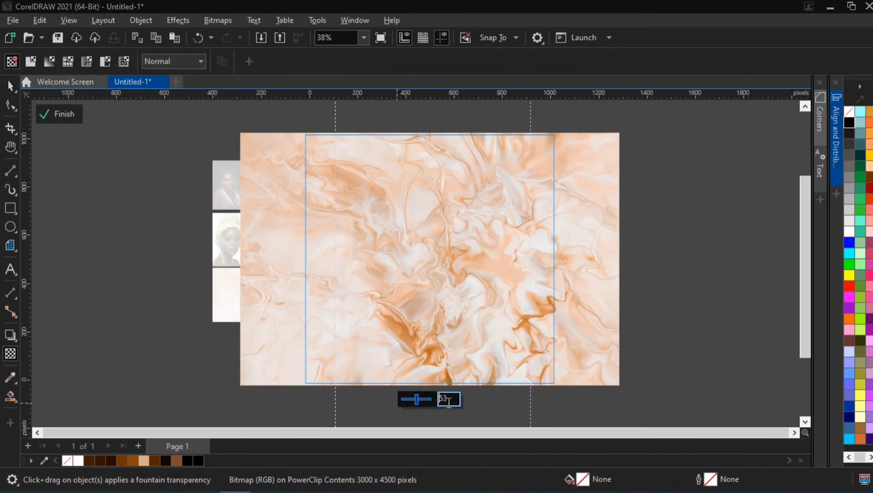
pyautogui.doubleClick(449, 399)
pyautogui.write('50')
pyautogui.press('Return')
pyautogui.click(8, 86)
pyautogui.click(97, 220)
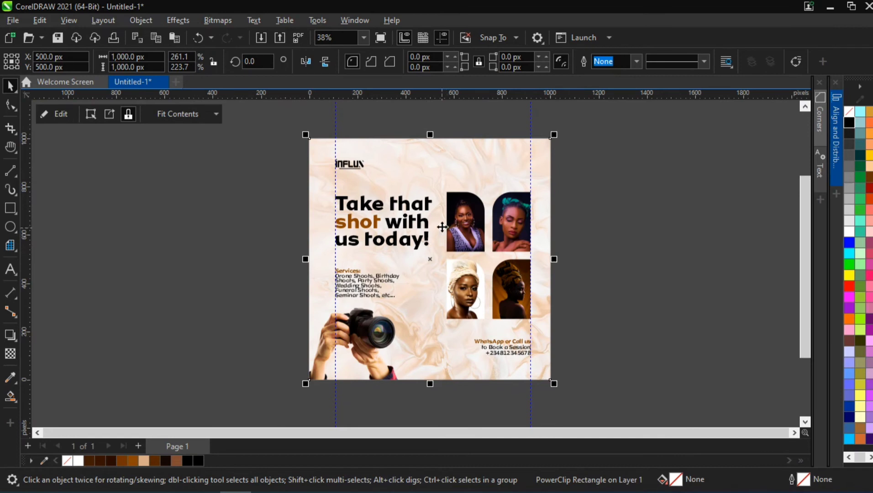
# - Reopen the marble frame's contents, set the texture's transparency to 40 and finish editing
pyautogui.click(418, 161)
pyautogui.click(417, 159)
pyautogui.click(417, 159)
pyautogui.click(10, 354)
pyautogui.doubleClick(437, 398)
pyautogui.write('40')
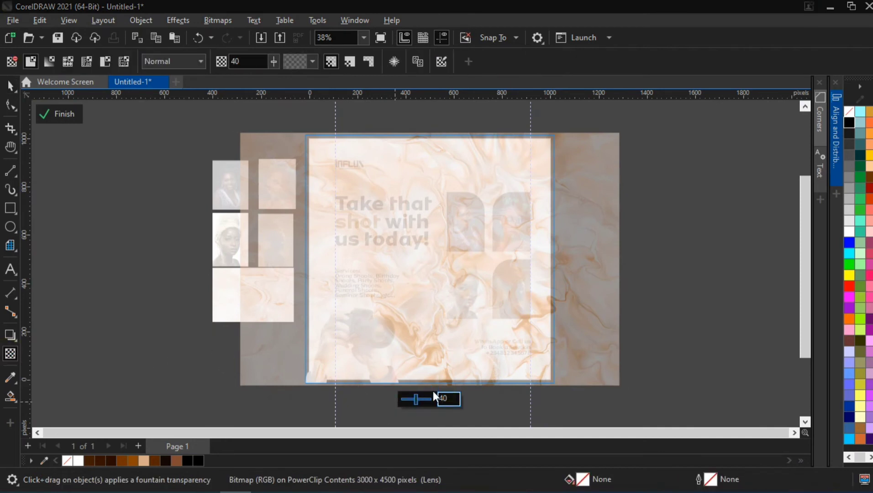
pyautogui.press('Return')
pyautogui.click(73, 107)
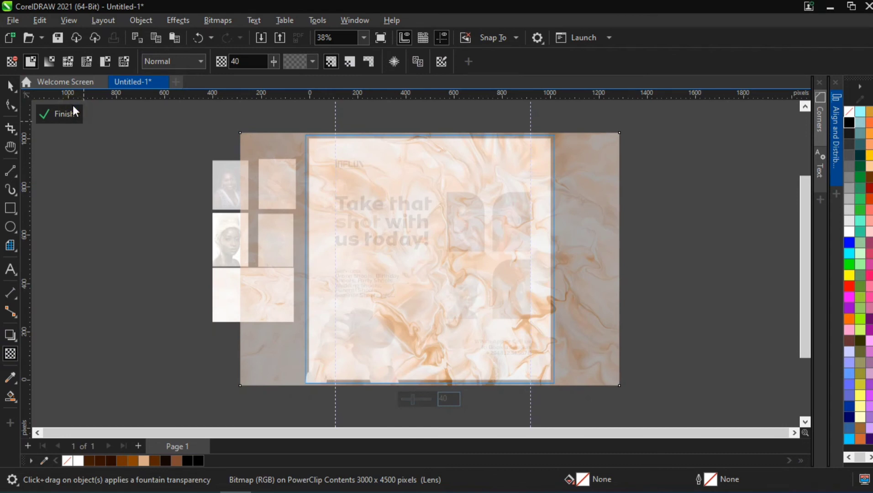
pyautogui.click(68, 116)
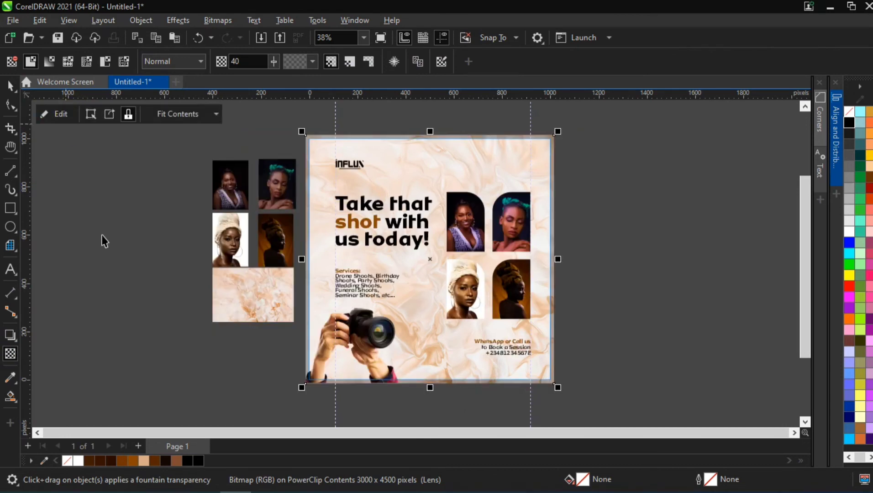
pyautogui.click(104, 225)
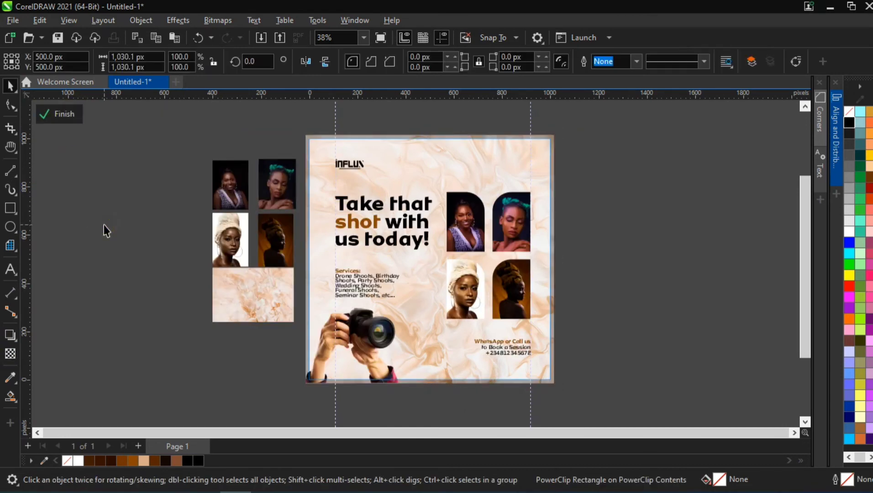
# - Cancel the change to the document's default properties and fill the marble background frame with white
pyautogui.click(69, 462)
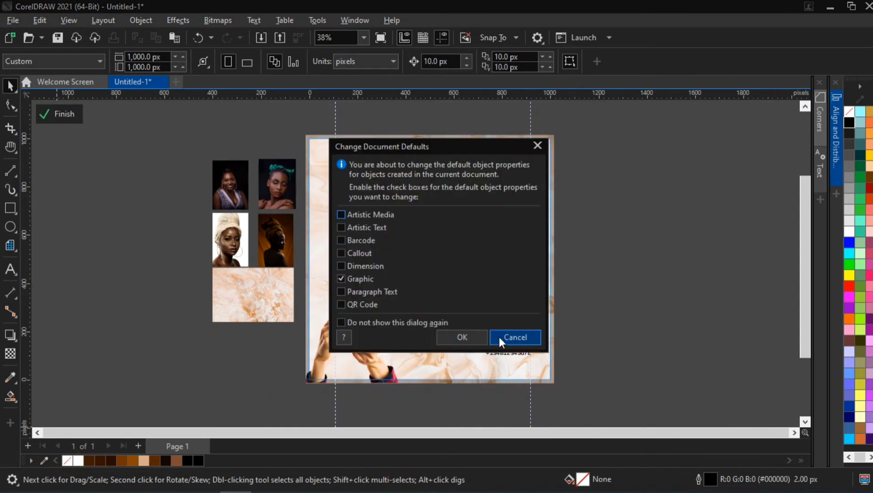
pyautogui.click(496, 339)
pyautogui.click(434, 373)
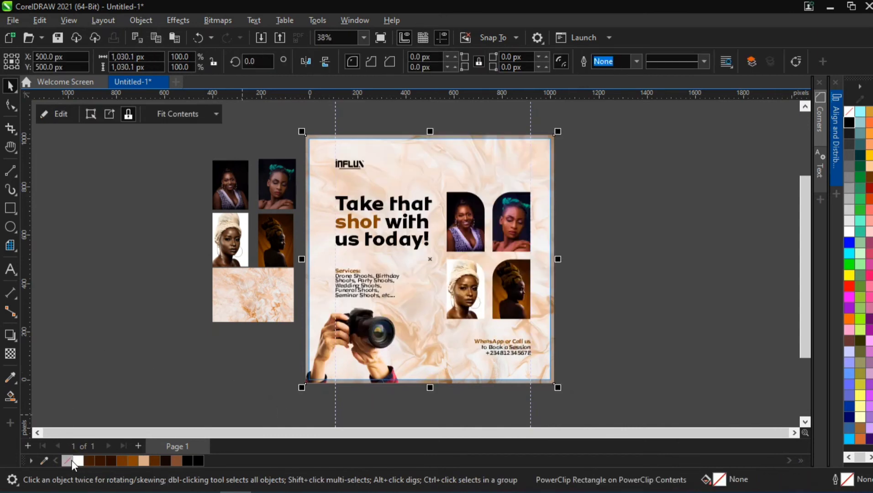
pyautogui.click(81, 461)
pyautogui.click(102, 336)
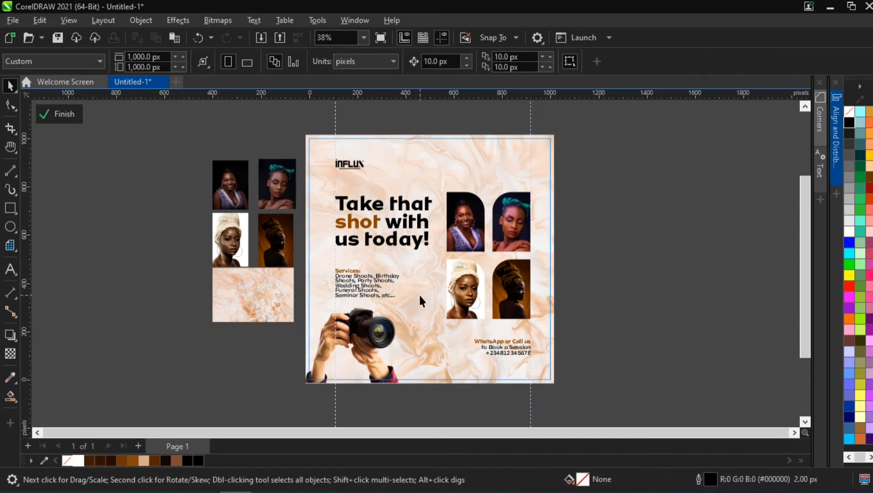
# - Return the marble texture inside the white-filled frame to a transparency of 50 and finish editing the flyer's contents
pyautogui.click(431, 265)
pyautogui.click(432, 265)
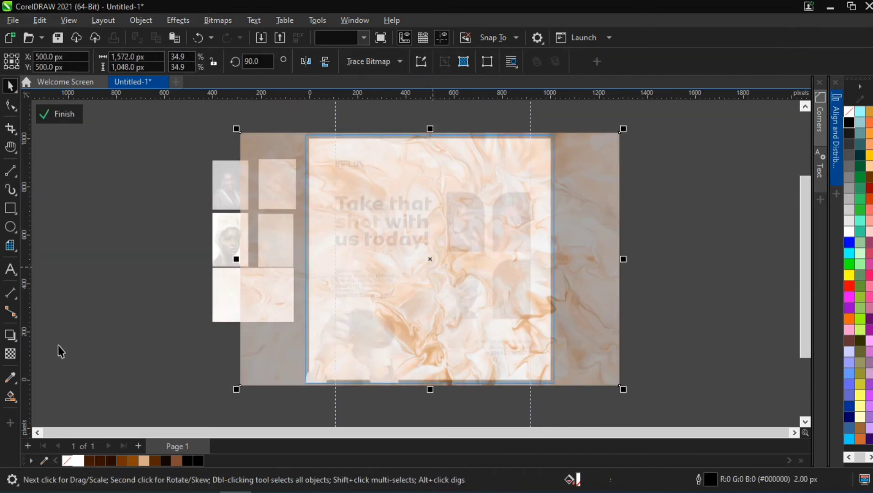
pyautogui.click(10, 353)
pyautogui.click(441, 399)
pyautogui.press('Return')
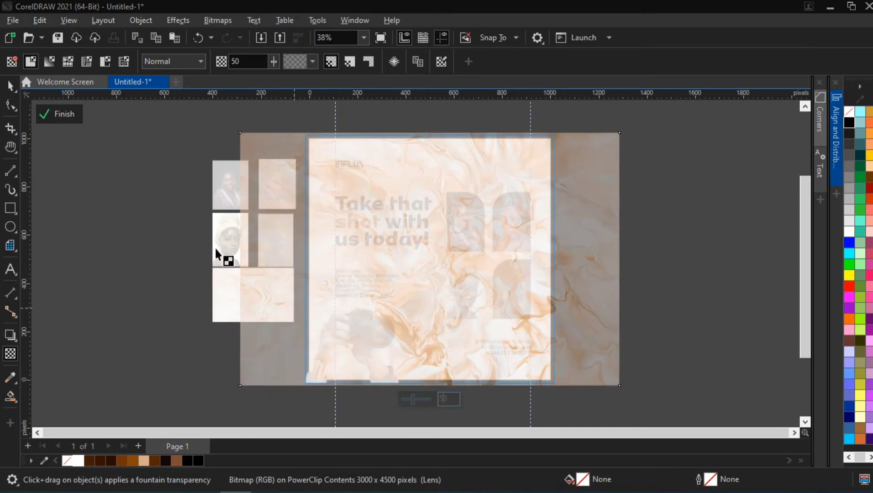
pyautogui.click(64, 113)
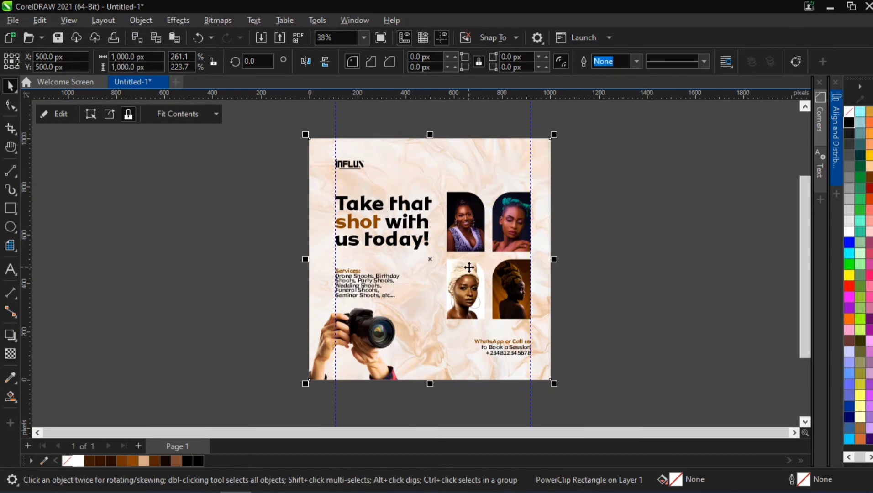
pyautogui.press('h')
pyautogui.moveTo(469, 267); pyautogui.dragTo(445, 250)
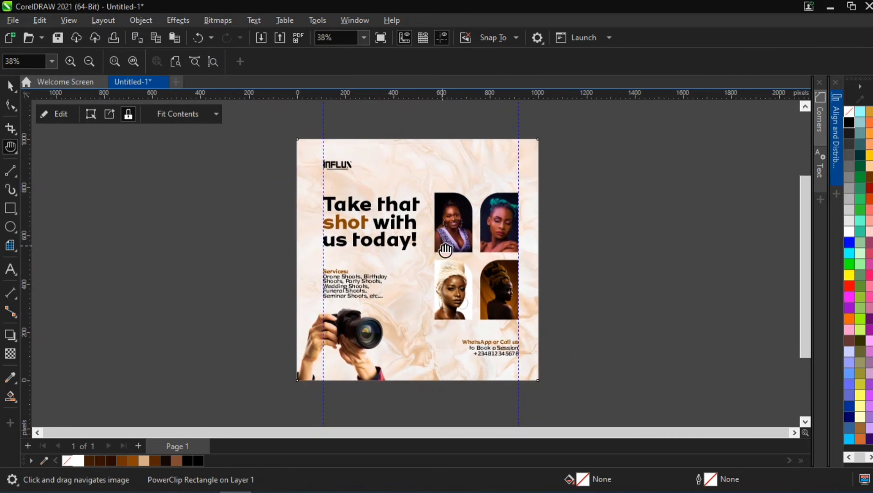
pyautogui.press('space')
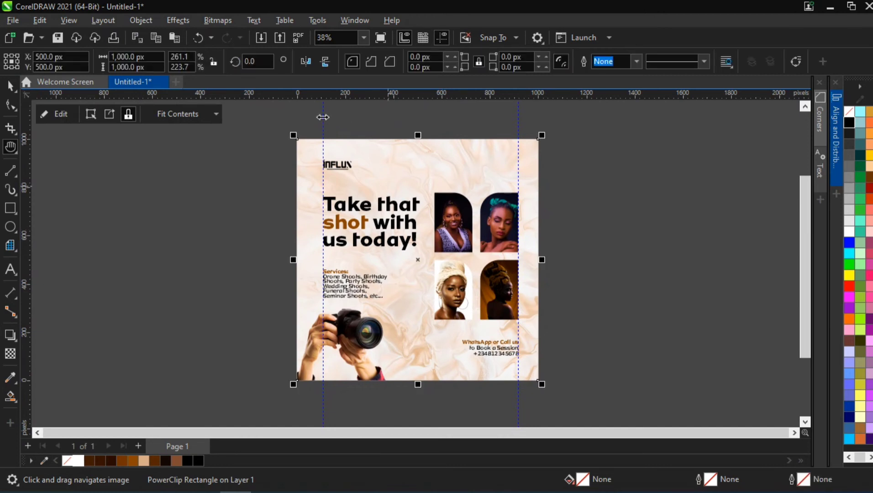
# - Delete the two vertical guidelines that mark the flyer's inner margins
pyautogui.click(322, 120)
pyautogui.click(324, 118)
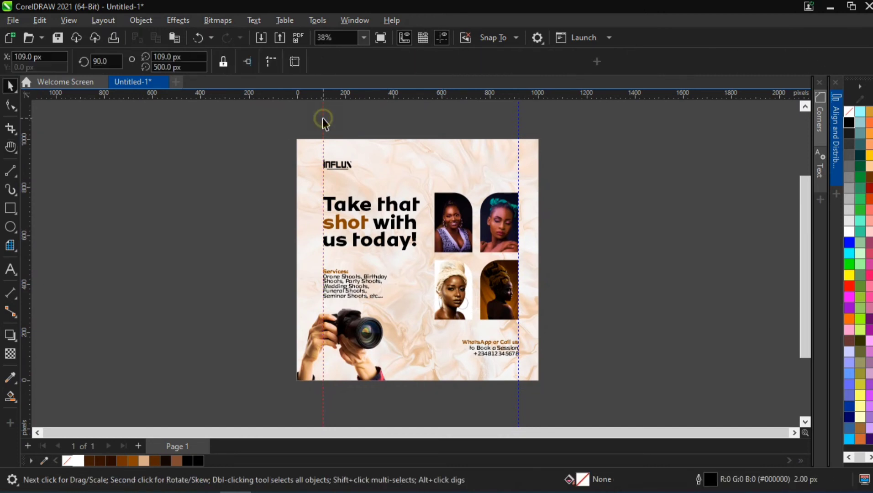
pyautogui.press('Delete')
pyautogui.click(519, 128)
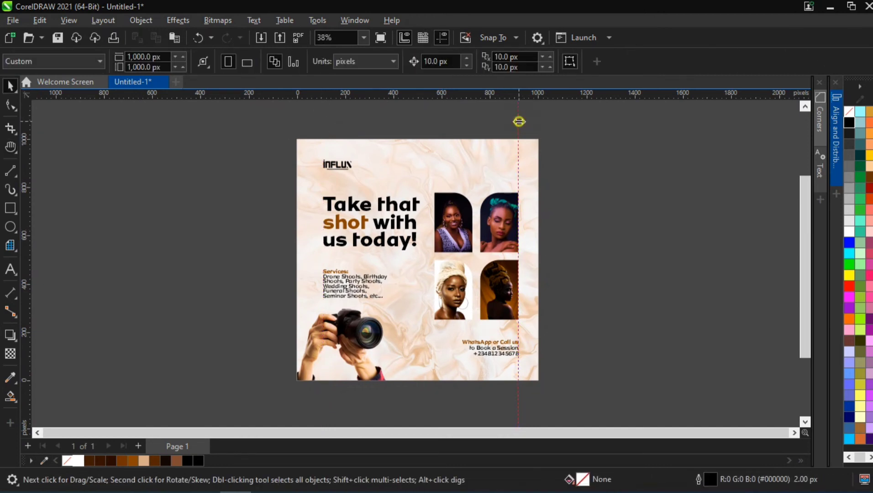
pyautogui.press('Delete')
# - Open the flyer's PowerClip contents and place a copy of the marble background frame about 1176 px to the right of the original
pyautogui.scroll(5, 482, 230)
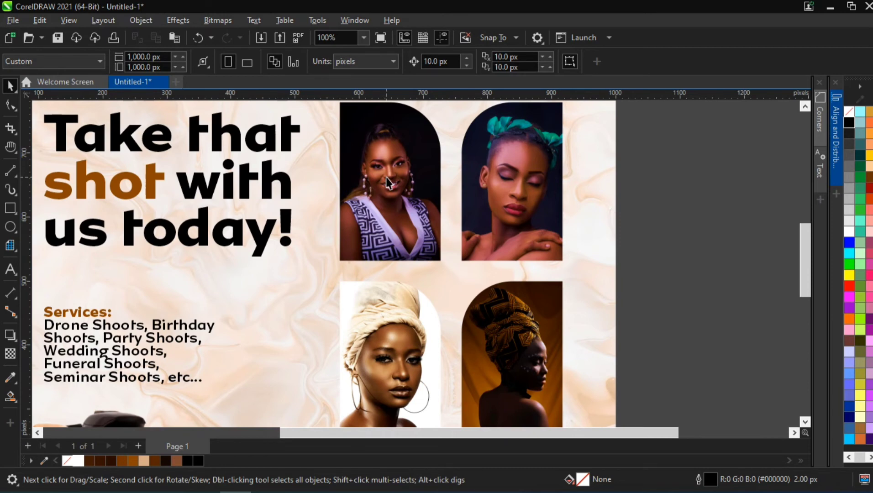
pyautogui.scroll(-4, 386, 177)
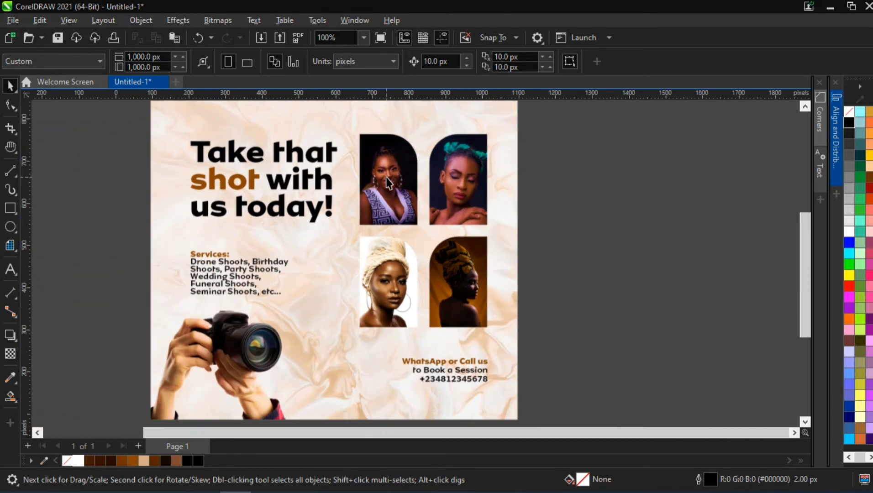
pyautogui.moveTo(306, 179); pyautogui.dragTo(396, 201)
pyautogui.click(392, 192)
pyautogui.doubleClick(347, 162)
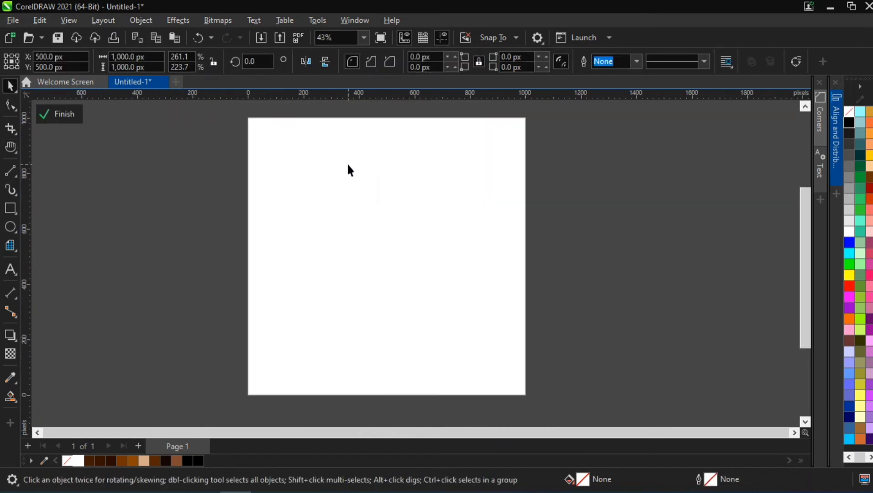
pyautogui.click(241, 247)
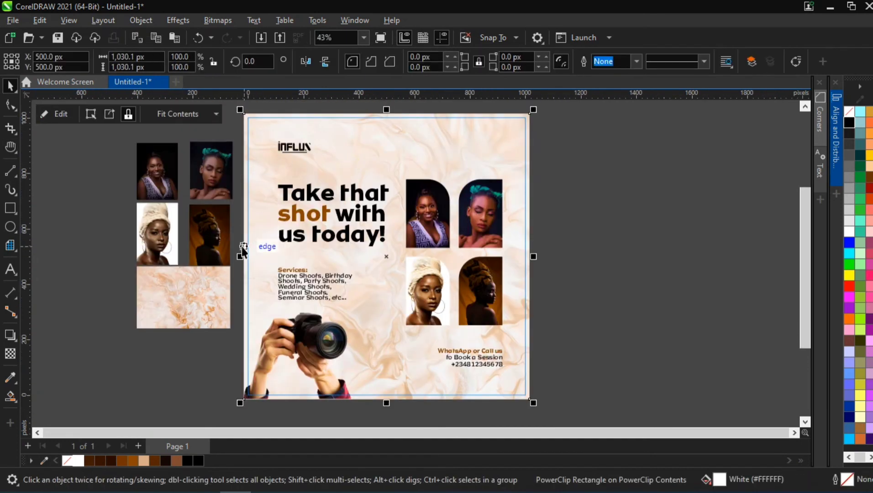
pyautogui.moveTo(292, 242); pyautogui.dragTo(570, 261)
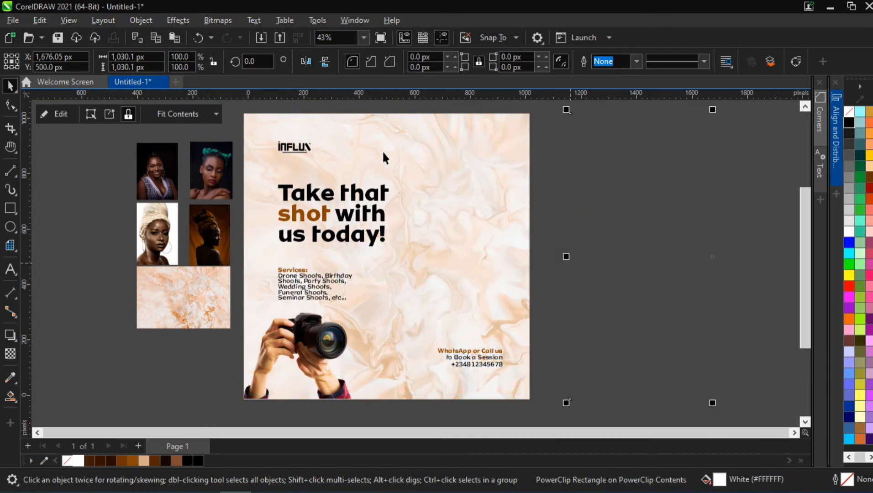
pyautogui.click(360, 130)
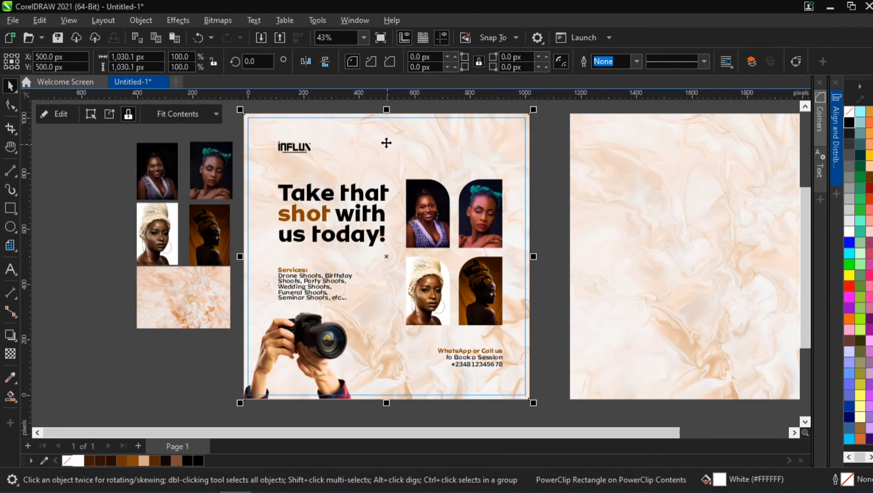
pyautogui.click(183, 19)
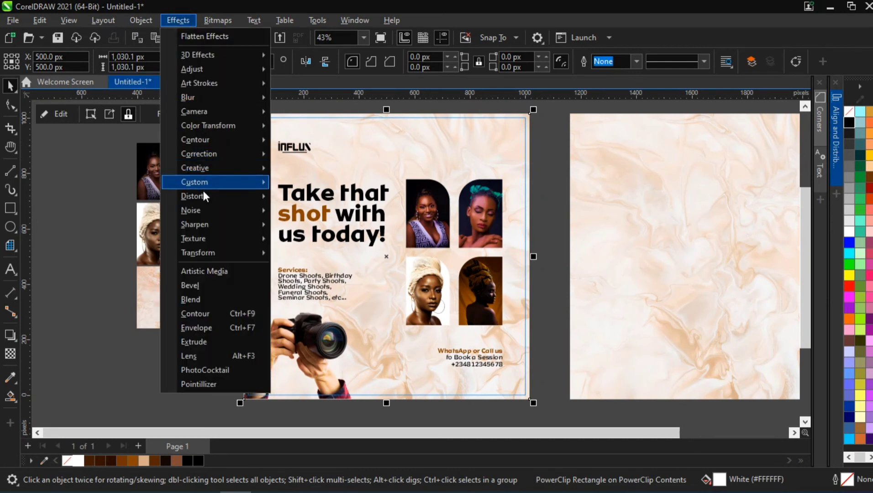
pyautogui.moveTo(246, 208)
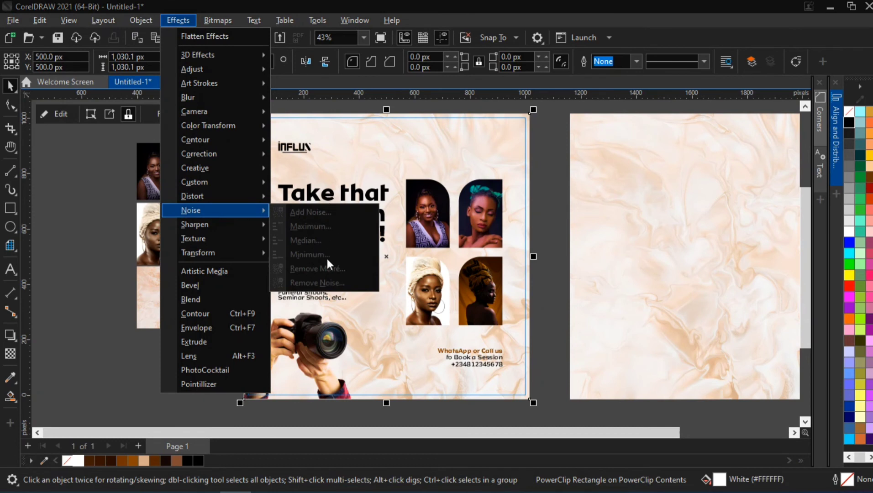
pyautogui.click(396, 140)
pyautogui.click(396, 138)
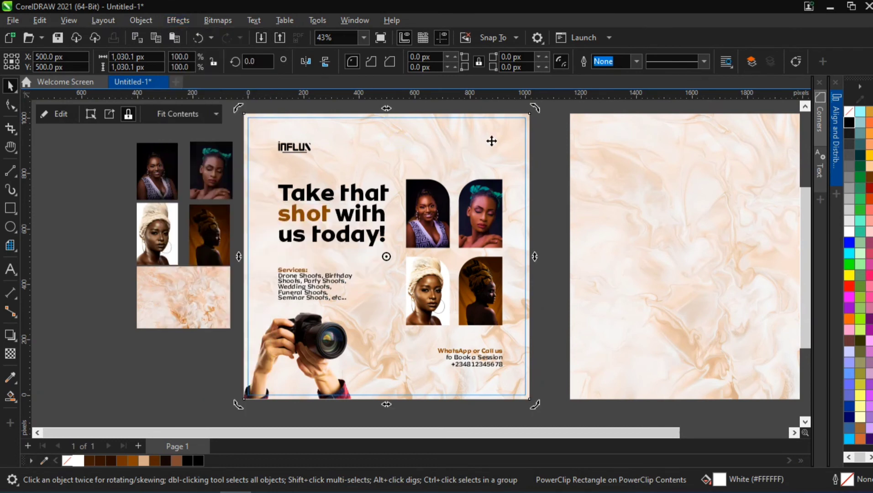
# - Convert the original marble background frame to a 300 dpi RGB (24-bit) bitmap with anti-aliasing and a transparent background
pyautogui.click(246, 139)
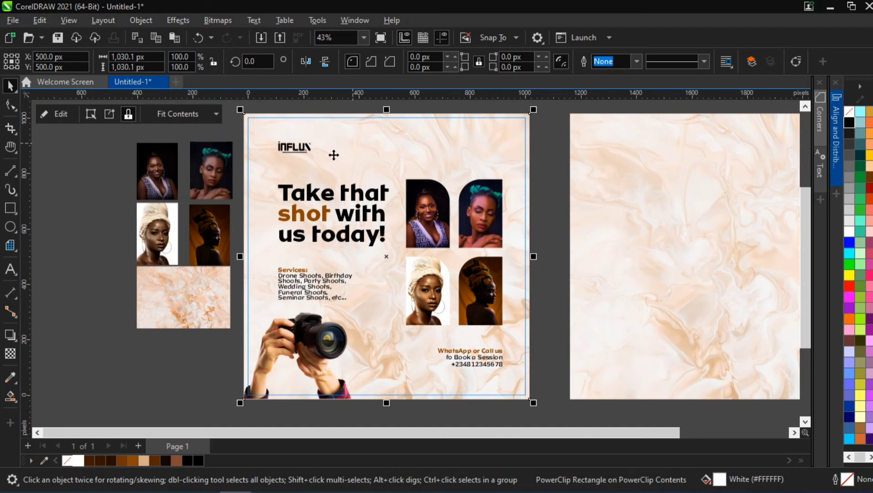
pyautogui.click(218, 20)
pyautogui.click(226, 33)
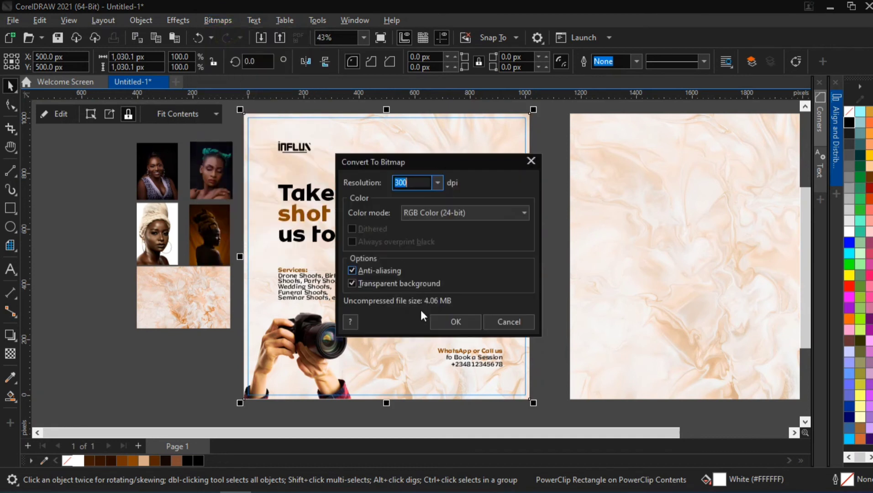
pyautogui.click(445, 320)
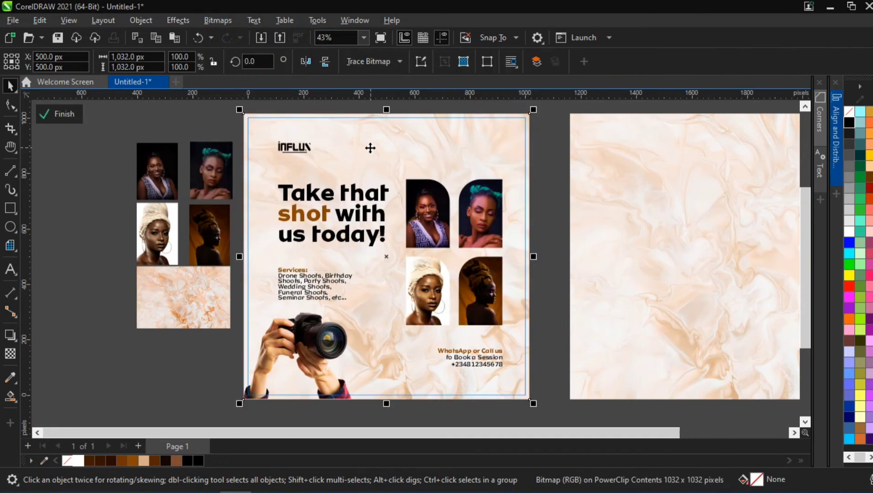
# - Add Gaussian noise with level 70, density 70 and Intensity color mode to the marble bitmap, and finish editing the flyer's contents
pyautogui.click(173, 21)
pyautogui.moveTo(198, 210)
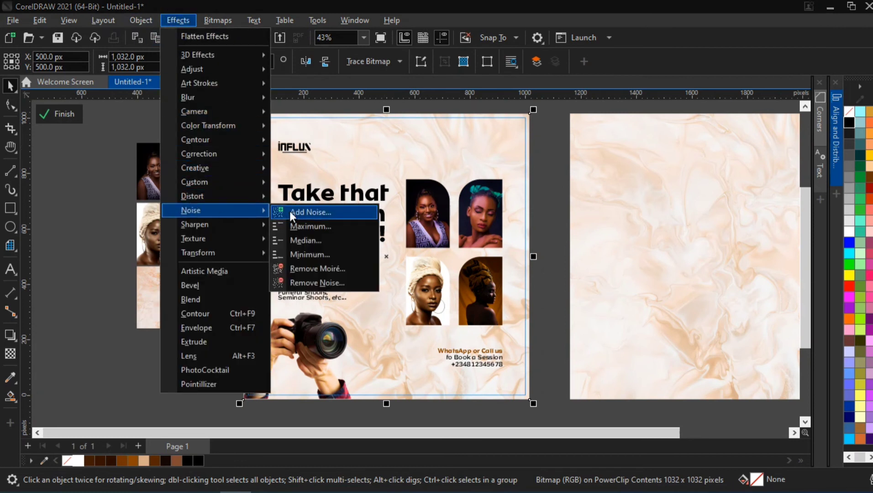
pyautogui.click(300, 213)
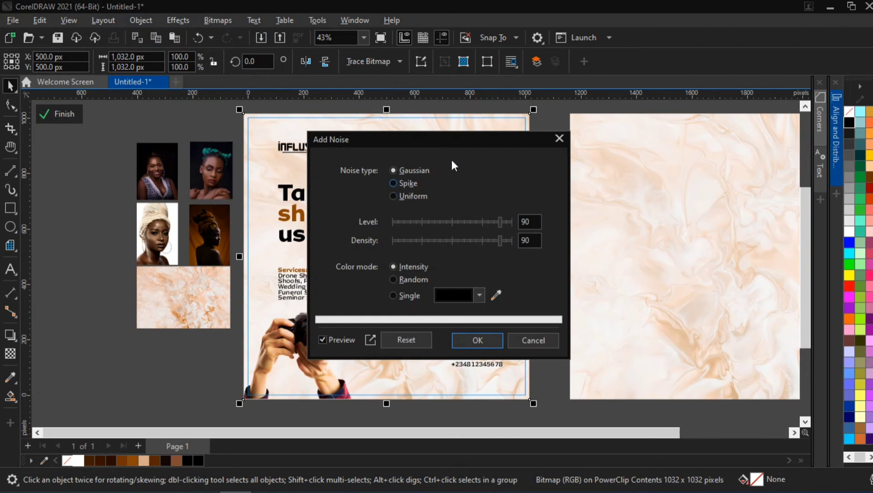
pyautogui.moveTo(443, 142); pyautogui.dragTo(554, 137)
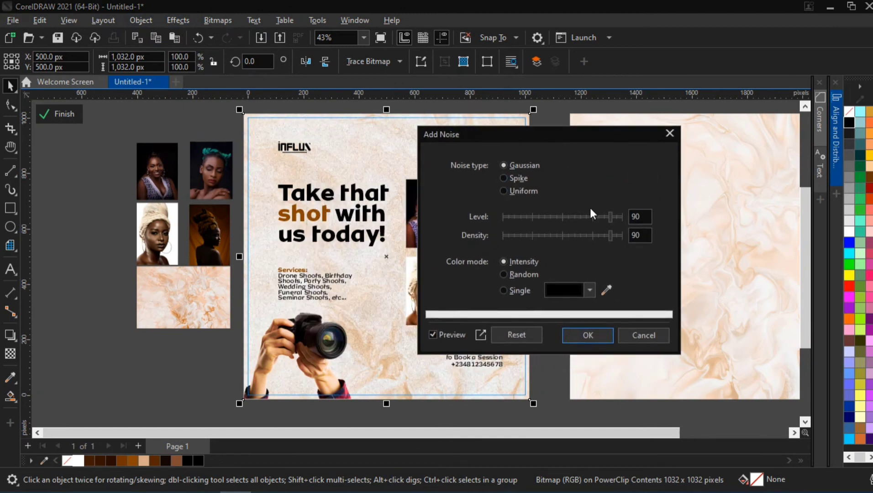
pyautogui.click(635, 213)
pyautogui.press('BackSpace')
pyautogui.write('7')
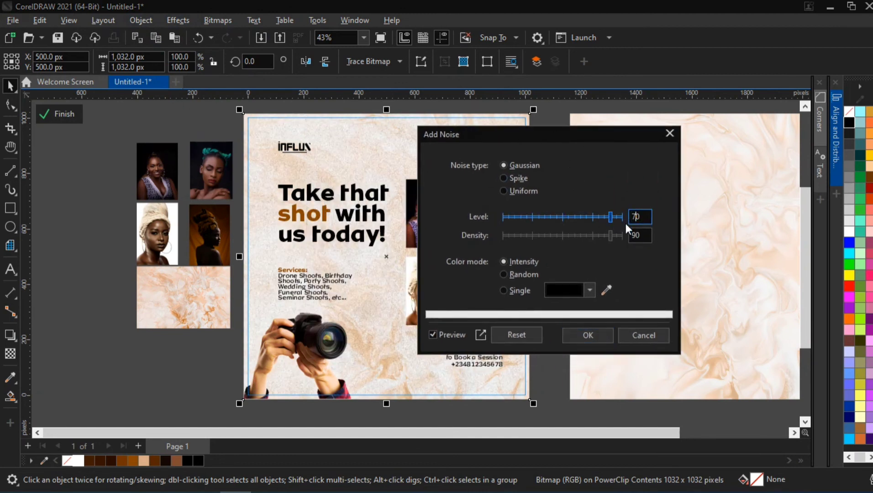
pyautogui.click(635, 236)
pyautogui.press('BackSpace')
pyautogui.write('7')
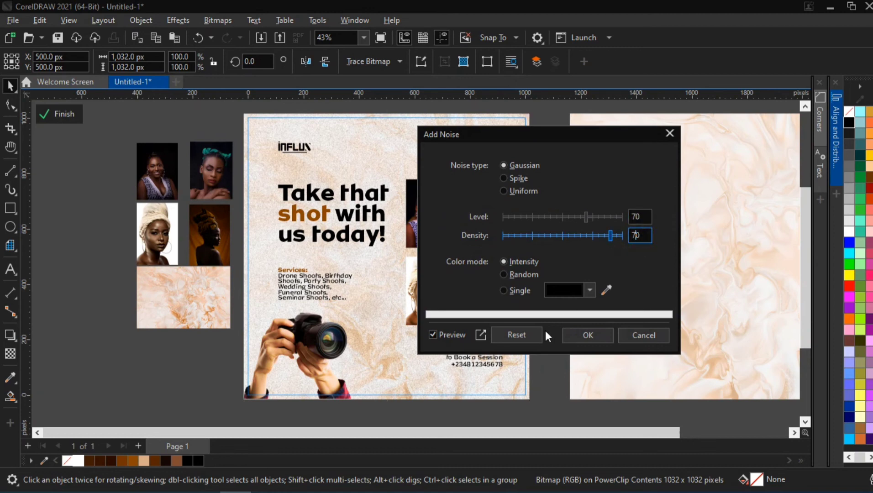
pyautogui.click(550, 336)
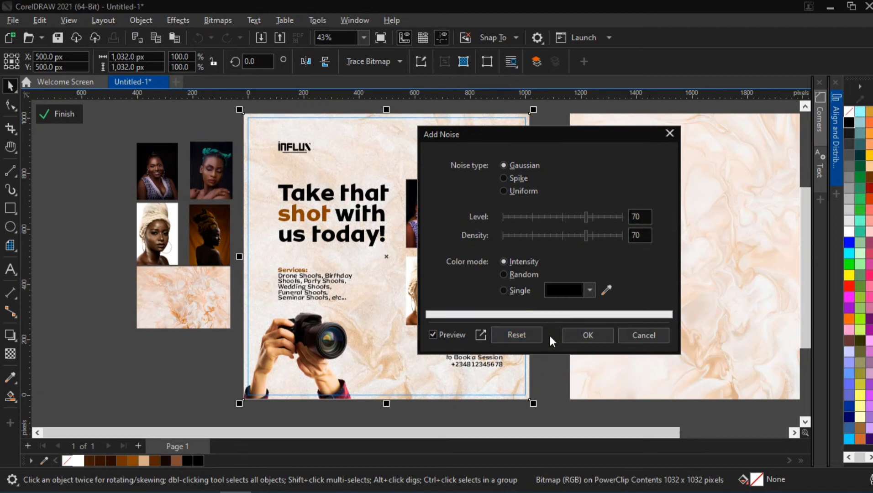
pyautogui.click(583, 336)
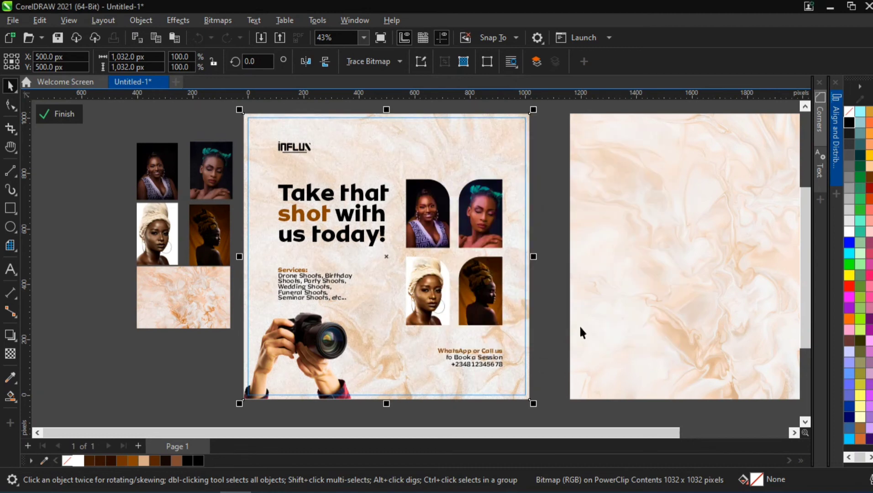
pyautogui.click(95, 283)
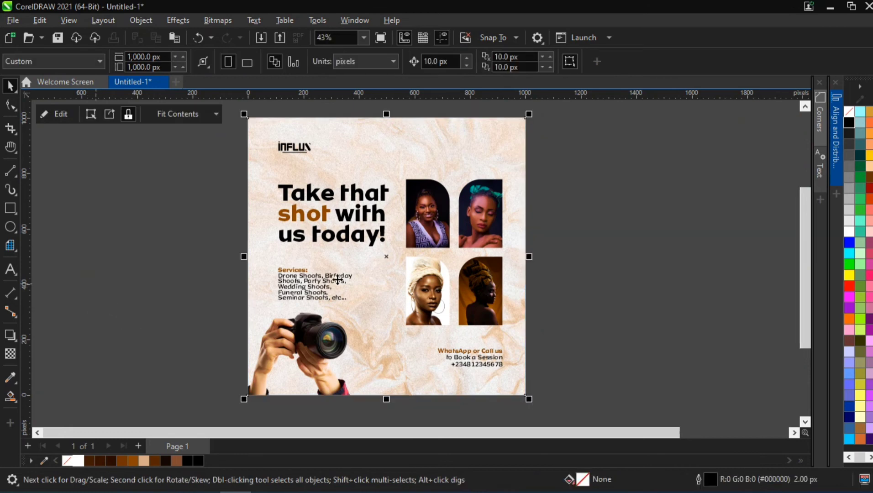
# - Examine the flyer's overall layout and the grainy marble background up close and at full-page size
pyautogui.scroll(-1, 358, 281)
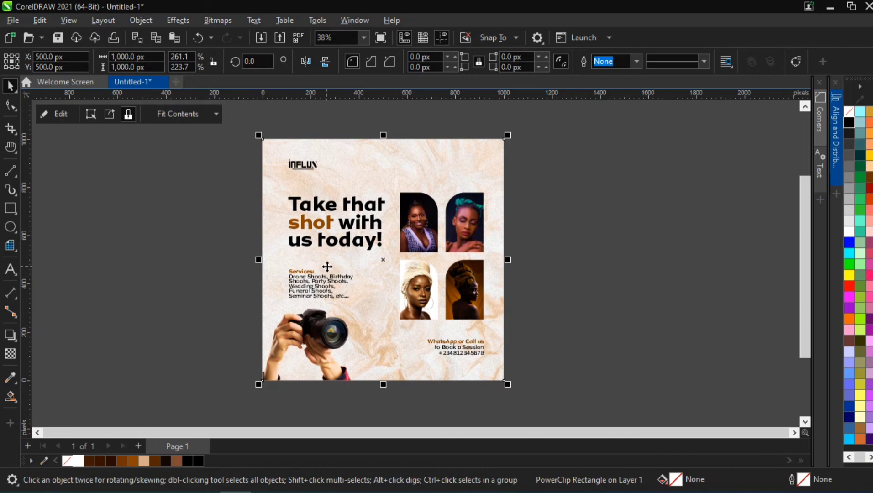
pyautogui.scroll(5, 327, 267)
pyautogui.scroll(-4, 327, 255)
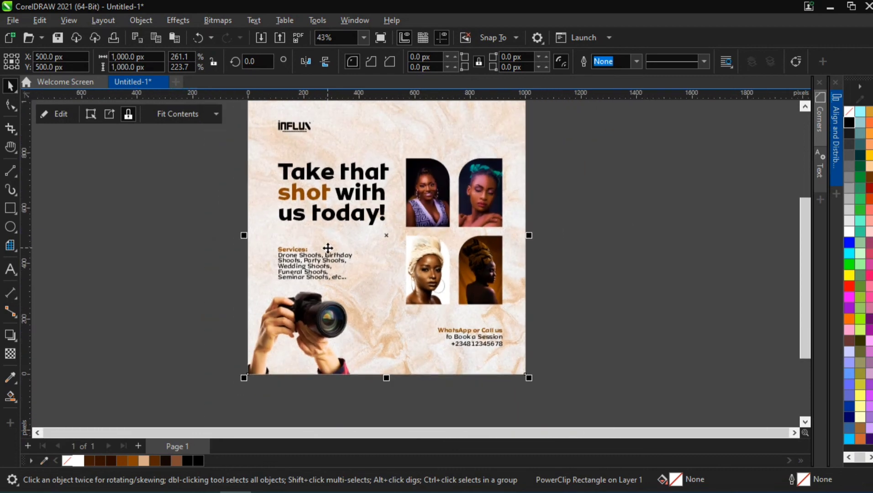
pyautogui.scroll(-1, 342, 231)
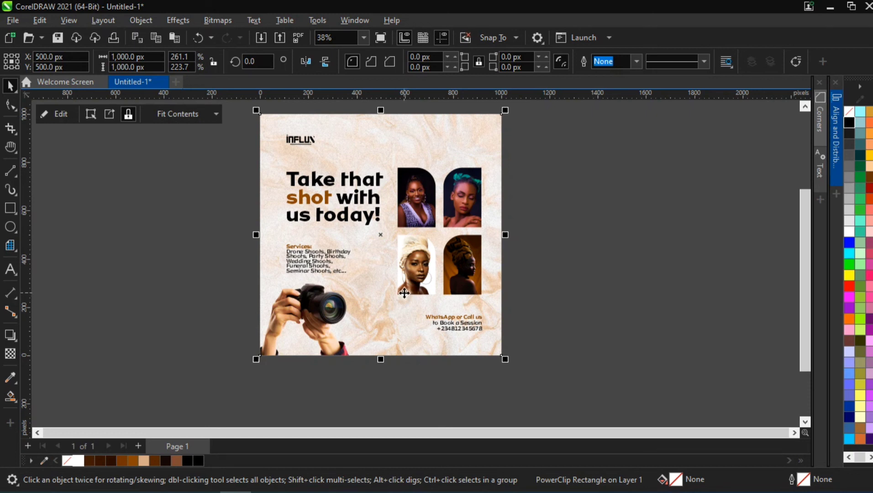
pyautogui.scroll(1, 387, 237)
pyautogui.scroll(-1, 384, 234)
pyautogui.press('h')
pyautogui.moveTo(394, 175); pyautogui.dragTo(398, 195)
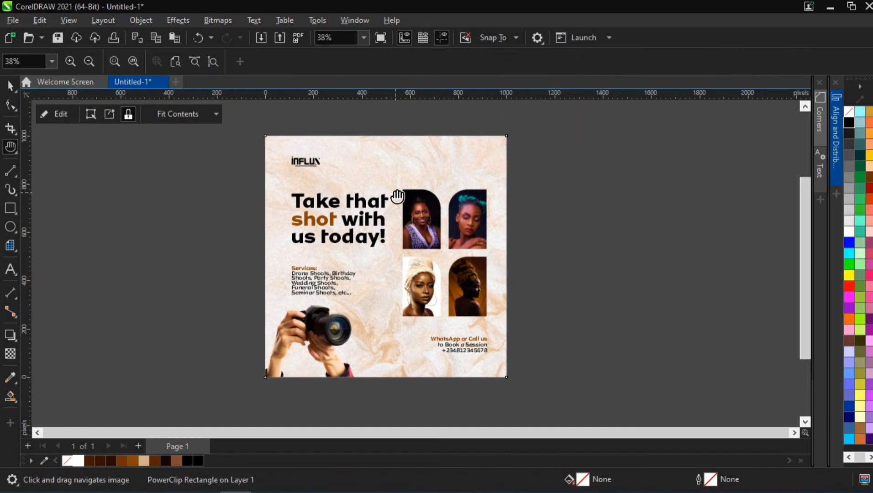
pyautogui.press('space')
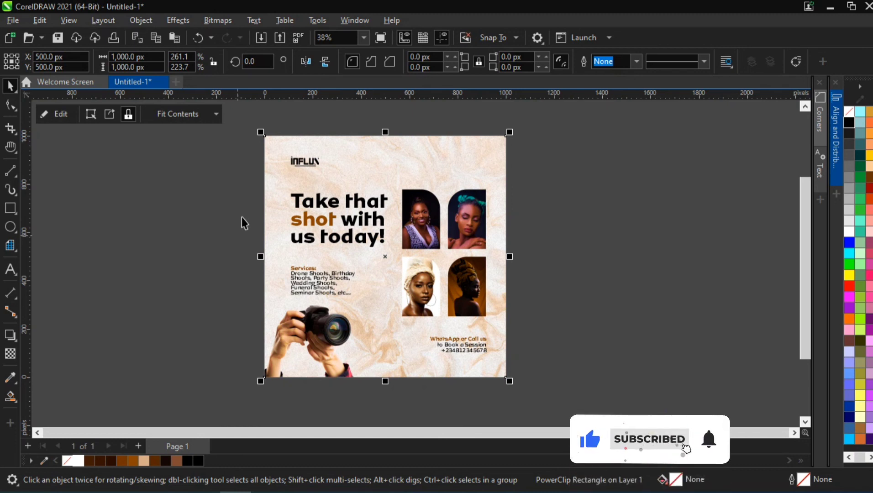
pyautogui.click(235, 198)
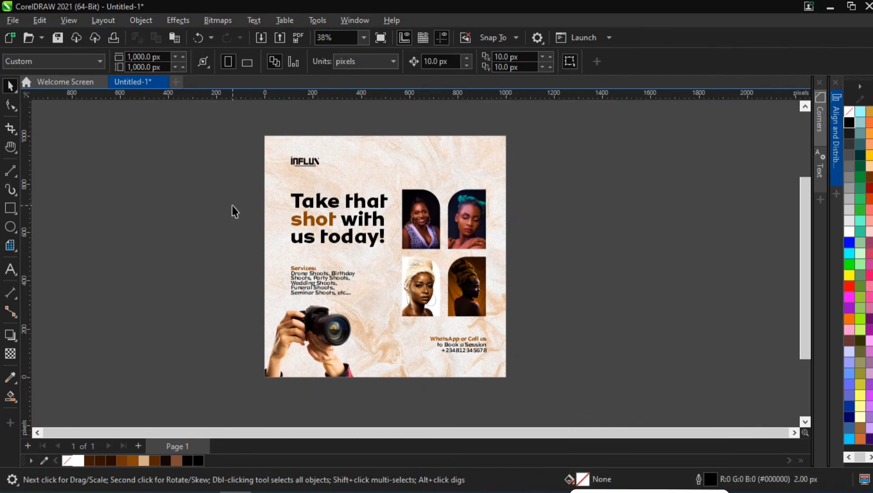
pyautogui.click(294, 160)
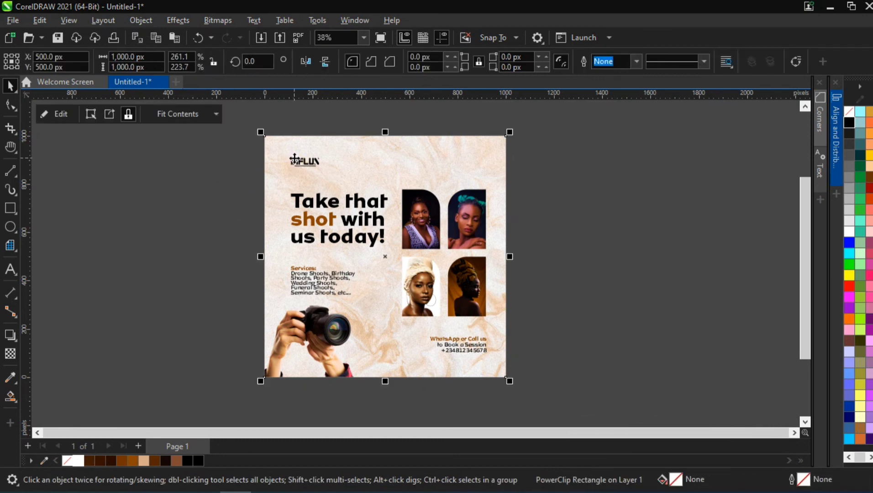